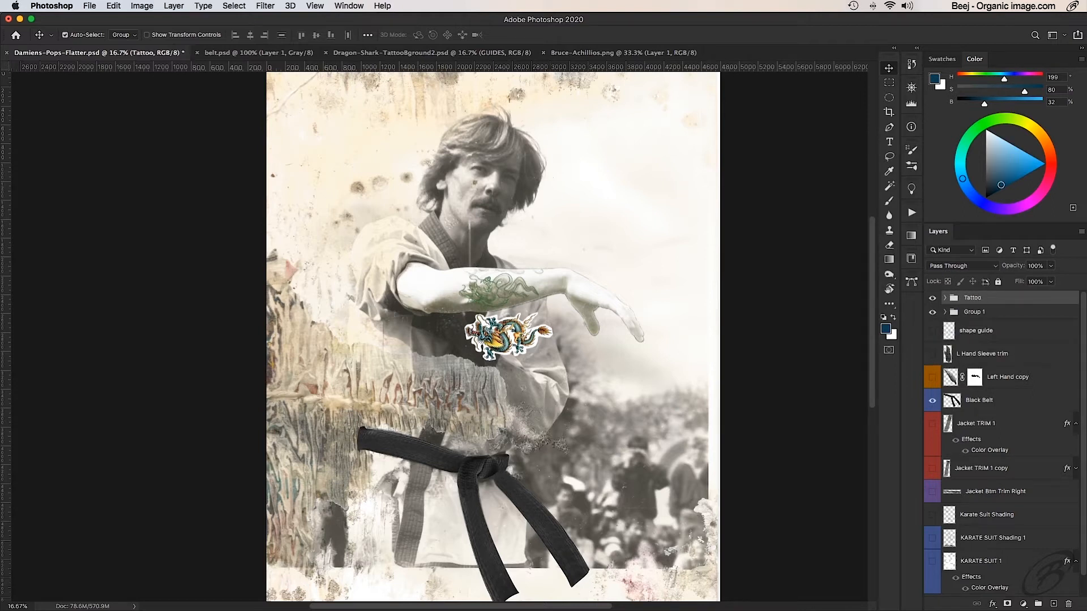
- Give the Tattoo layer group a green colour label and expand its contents
{"action": "right_click", "coordinate": [1013, 299]}
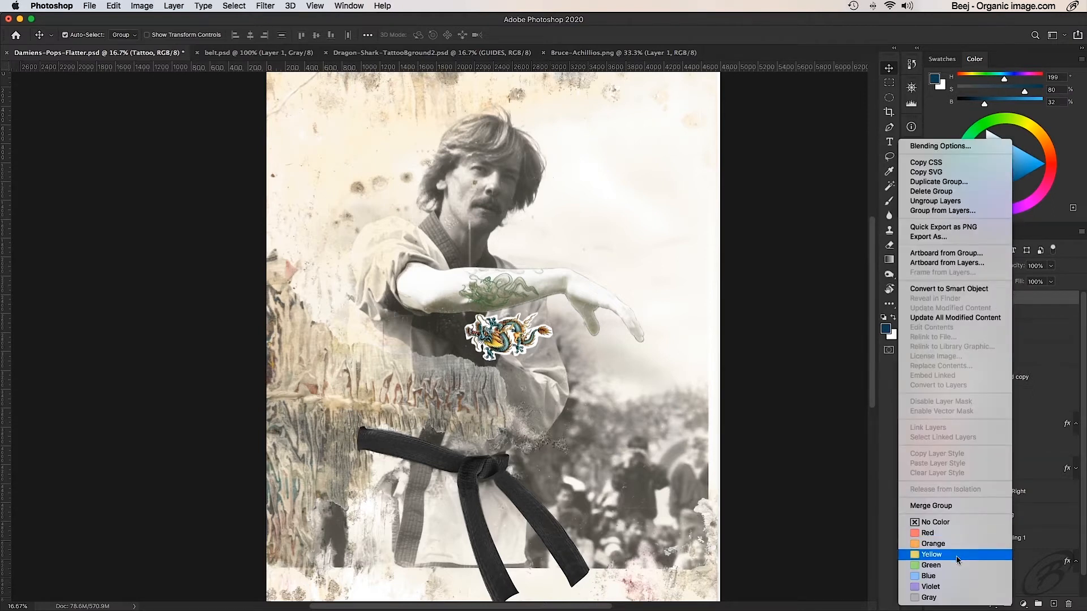
{"action": "left_click", "coordinate": [939, 565]}
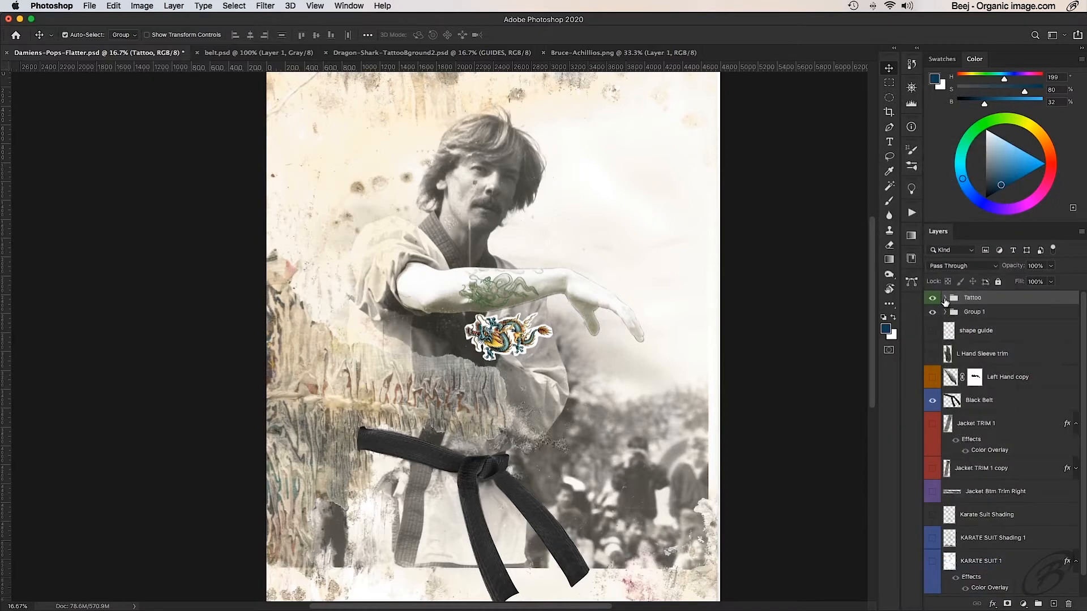
{"action": "left_click", "coordinate": [945, 298]}
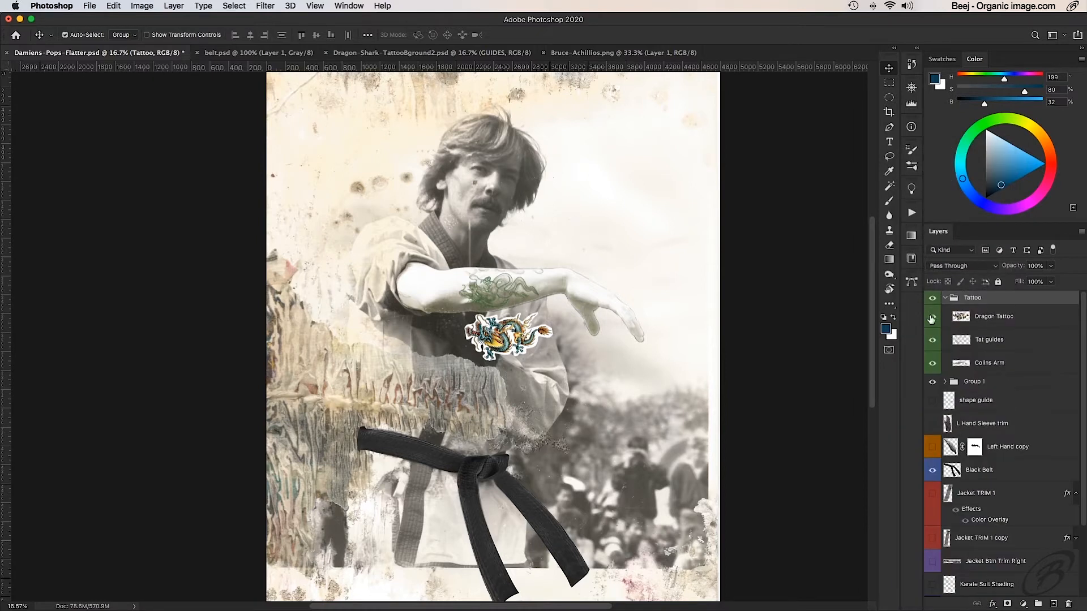
- Check the Dragon Tattoo and Tat guides layers by toggling their visibility, and hide the collapsed Tattoo group
{"action": "left_click", "coordinate": [932, 317]}
{"action": "left_click", "coordinate": [932, 339]}
{"action": "left_click", "coordinate": [932, 339]}
{"action": "left_click", "coordinate": [932, 319]}
{"action": "left_click", "coordinate": [945, 298]}
{"action": "left_click", "coordinate": [933, 299]}
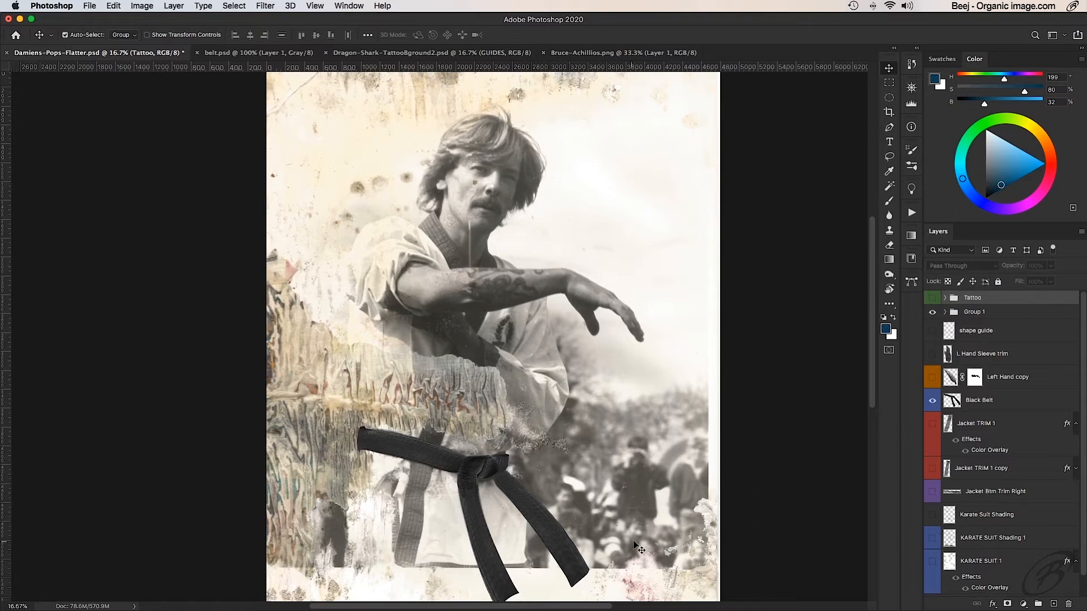
- Examine the lower half of the artwork around the black belt, the textured paper and the blurred crowd
{"action": "left_click", "coordinate": [599, 470], "text": "super"}
{"action": "left_click", "coordinate": [599, 470], "text": "super"}
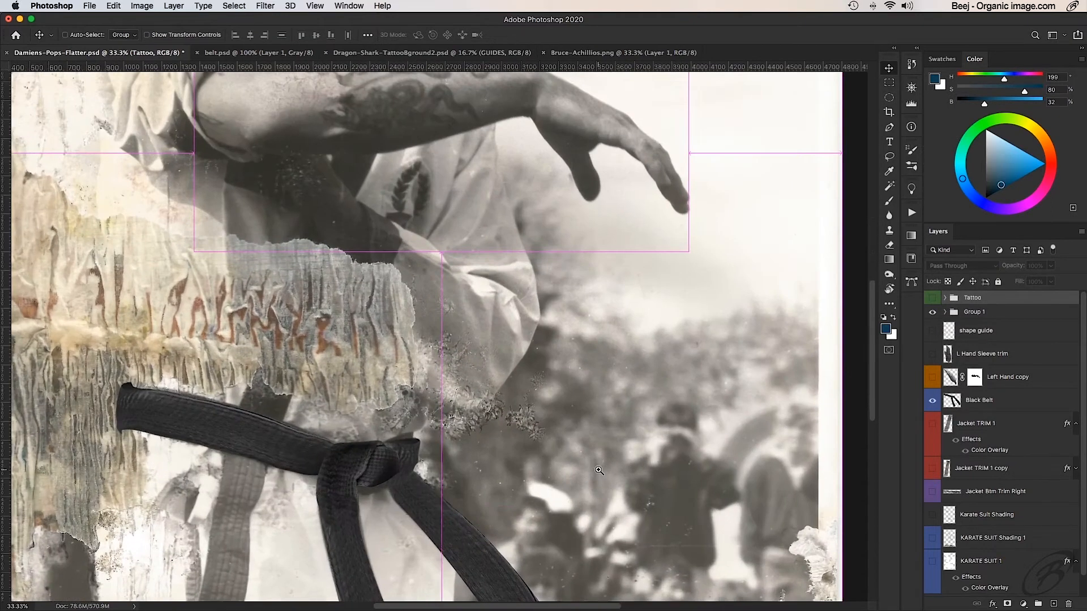
{"action": "left_click_drag", "start_coordinate": [599, 470], "coordinate": [589, 356]}
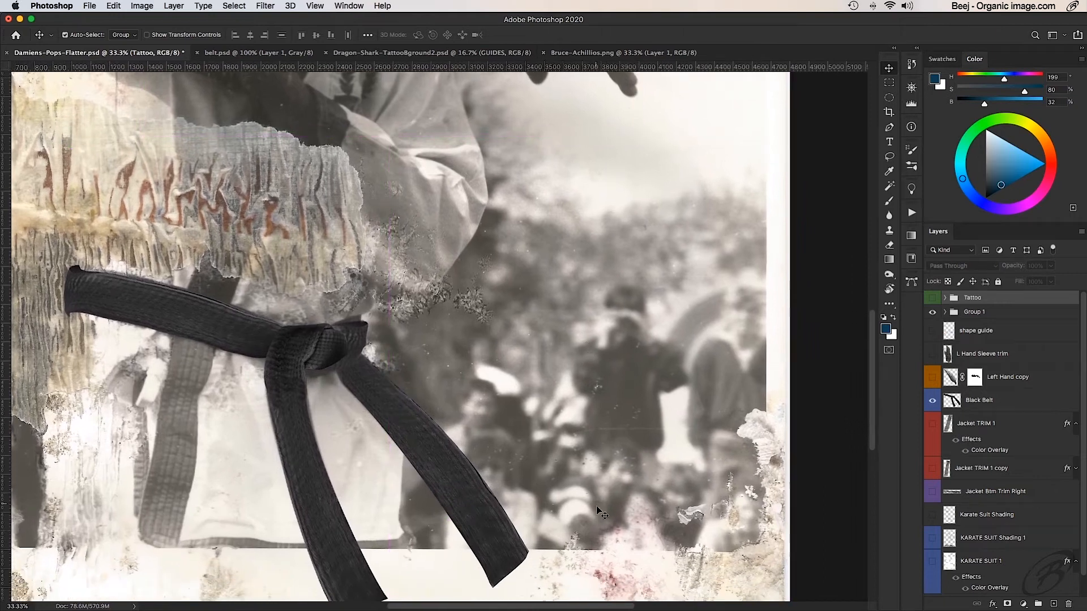
{"action": "scroll", "coordinate": [448, 394], "scroll_direction": "left", "scroll_amount": 5}
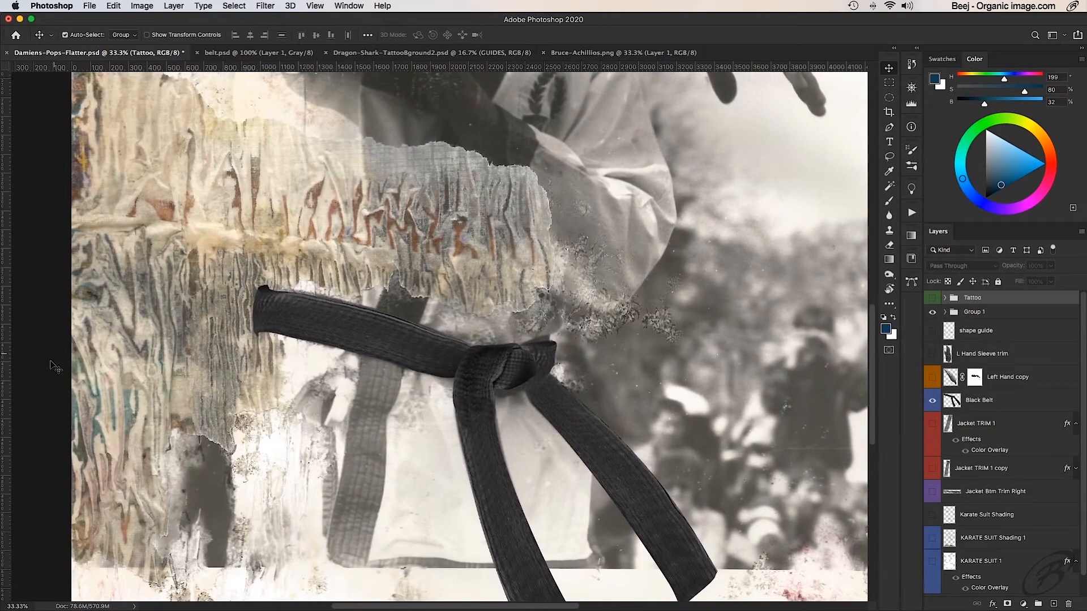
{"action": "scroll", "coordinate": [595, 351], "scroll_direction": "right", "scroll_amount": 5}
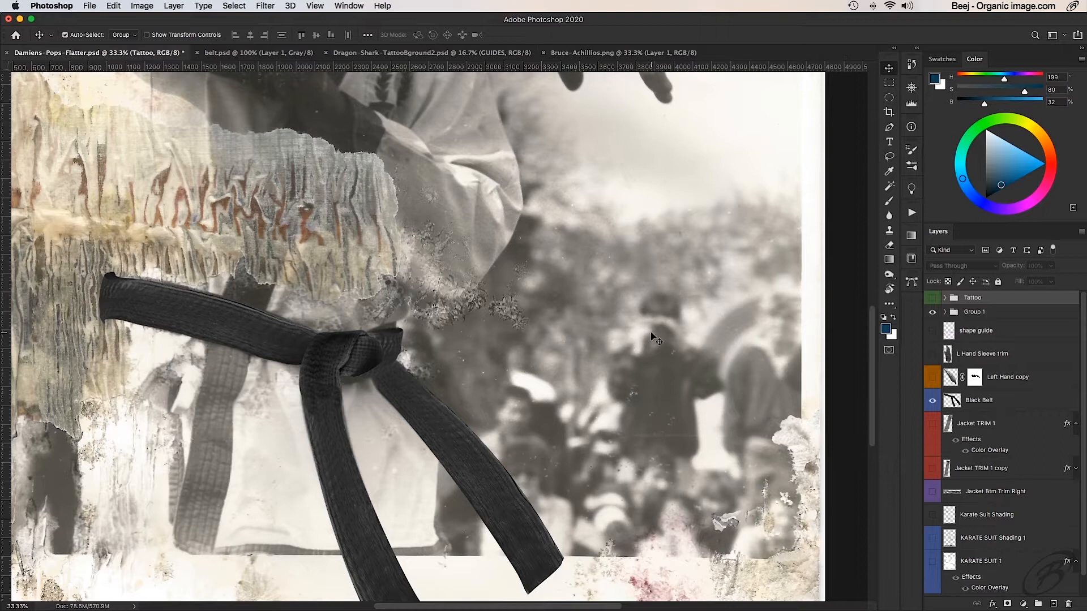
{"action": "left_click", "coordinate": [518, 272], "text": "alt"}
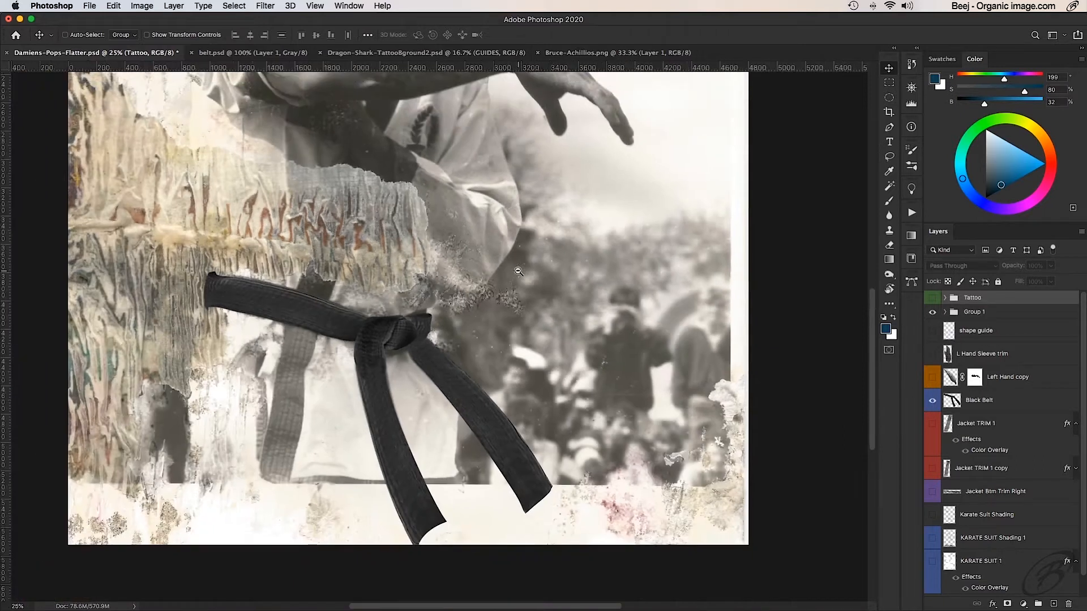
{"action": "left_click_drag", "start_coordinate": [481, 264], "coordinate": [547, 316]}
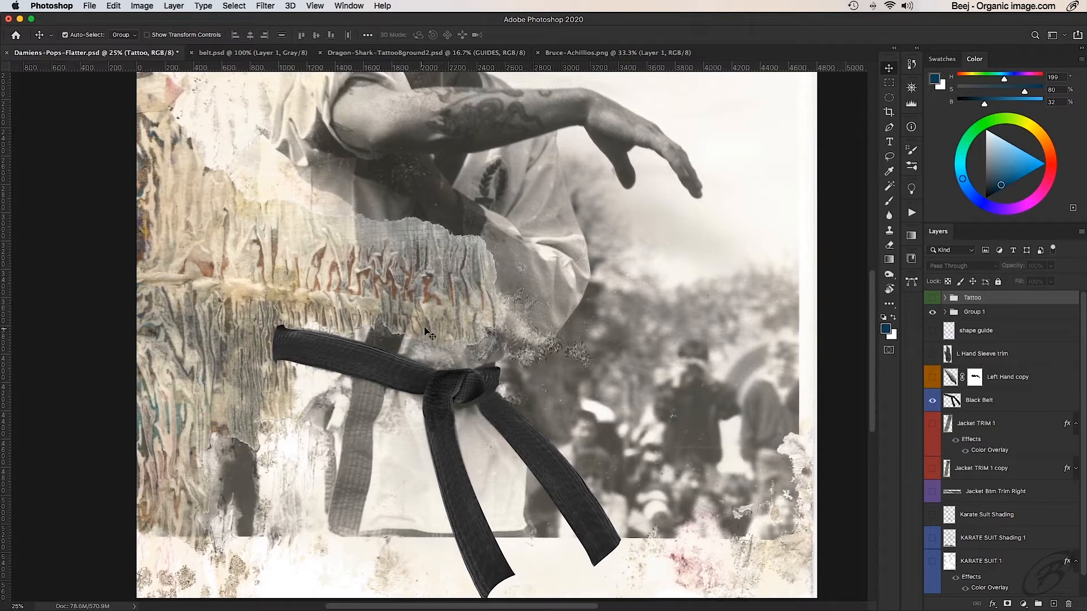
- Switch to Chrome and check the Unsplash license page on freely usable images, closing it after reading
{"action": "mouse_move", "coordinate": [408, 605]}
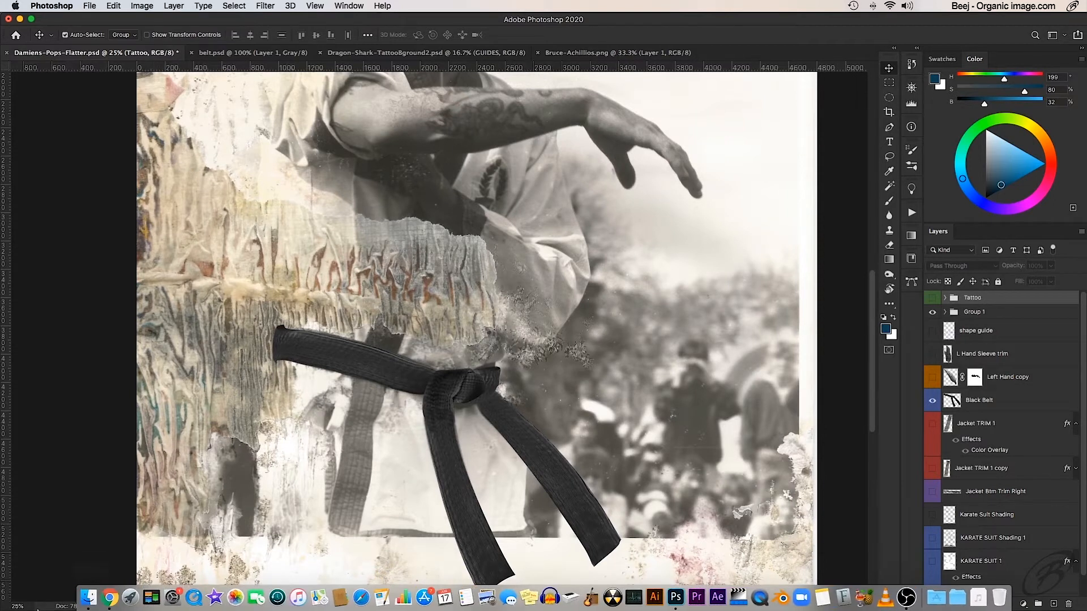
{"action": "left_click", "coordinate": [107, 591]}
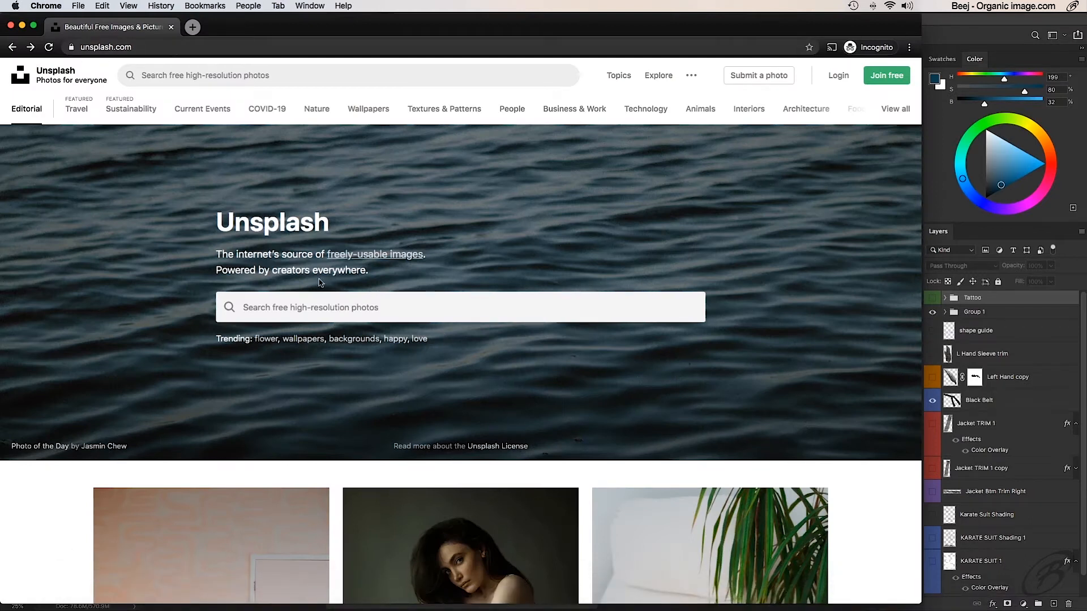
{"action": "left_click", "coordinate": [377, 255]}
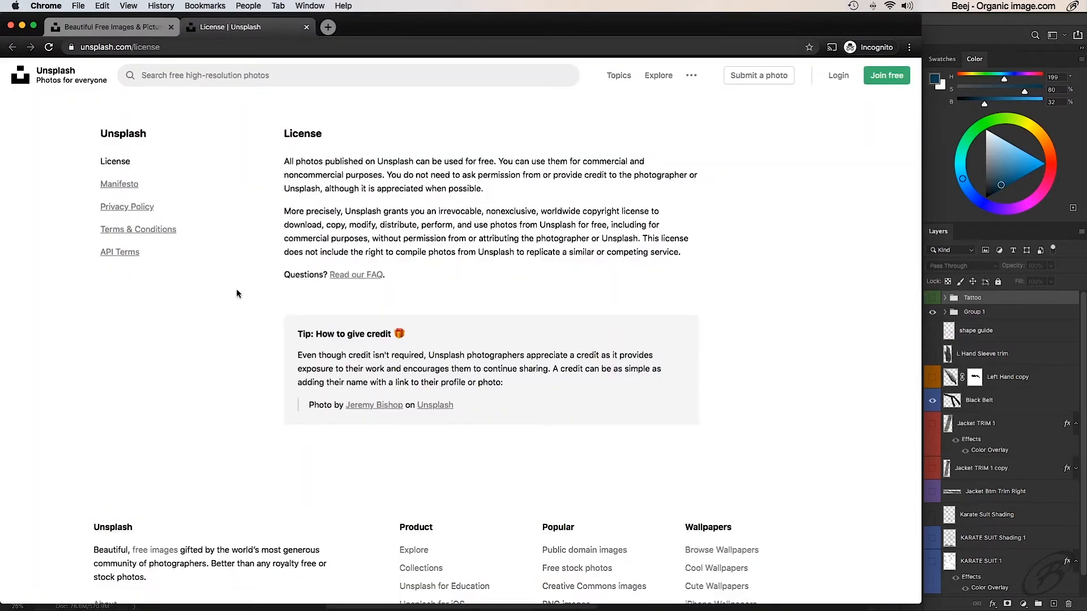
{"action": "left_click", "coordinate": [306, 27]}
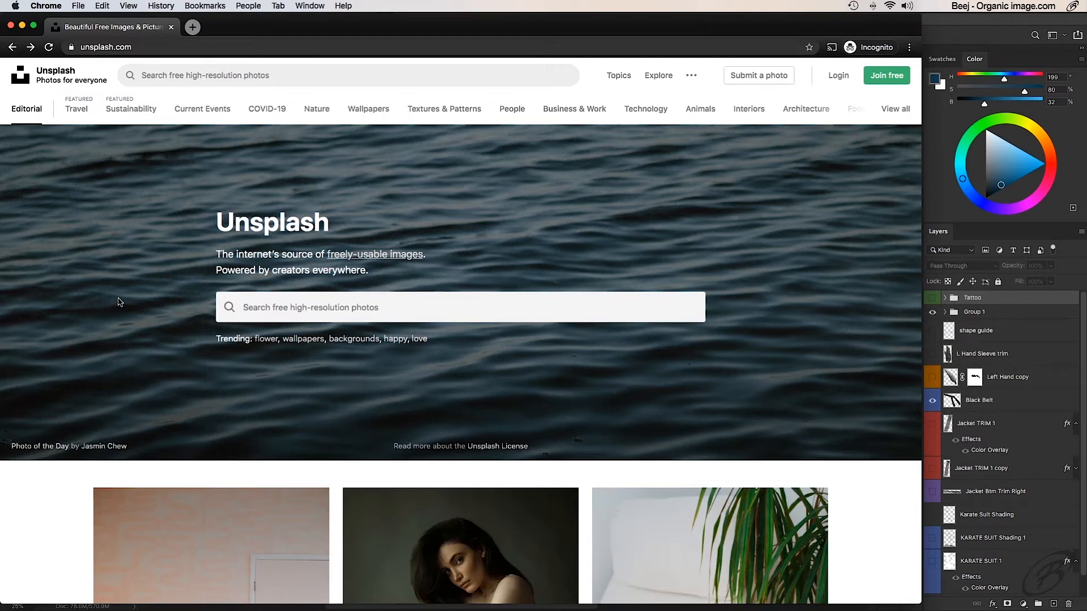
- Search Unsplash for "Kung Fu" and open the photo of the group in karate stances under the trees
{"action": "left_click", "coordinate": [376, 309]}
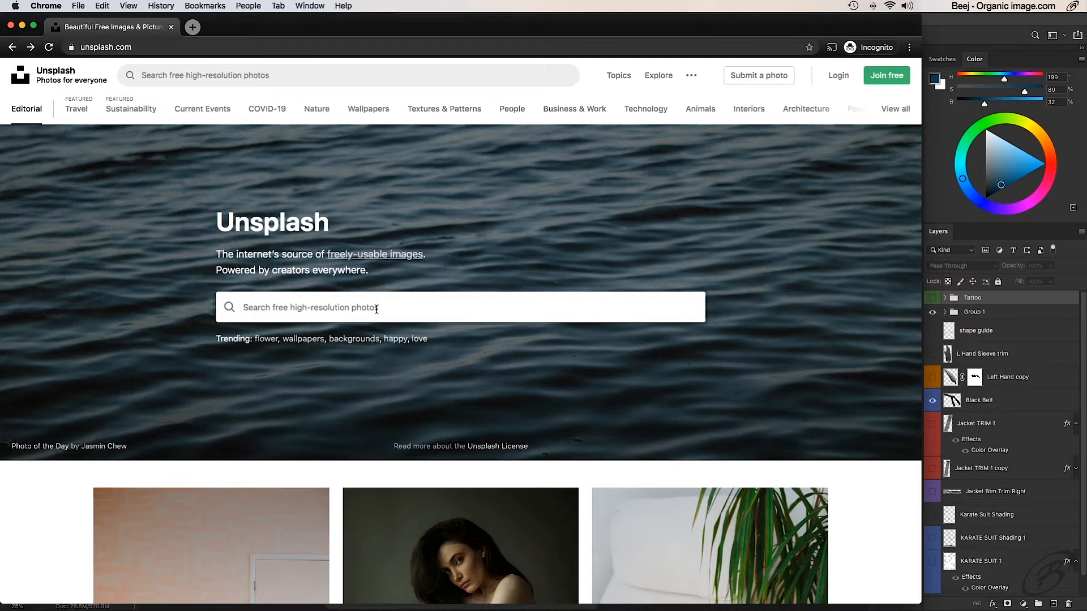
{"action": "type", "text": "Kung Fu"}
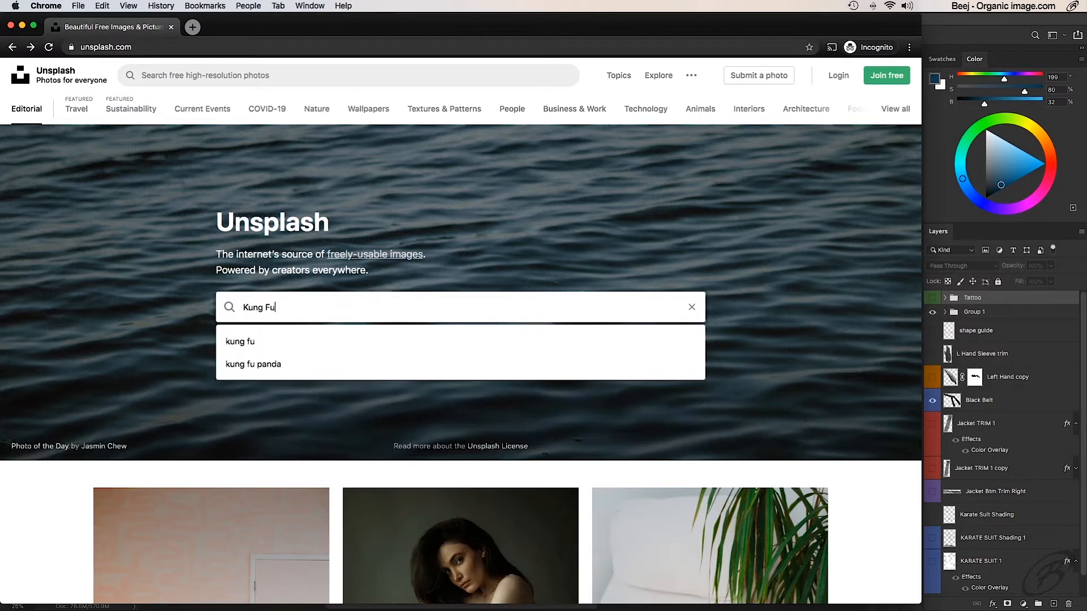
{"action": "key", "text": "Return"}
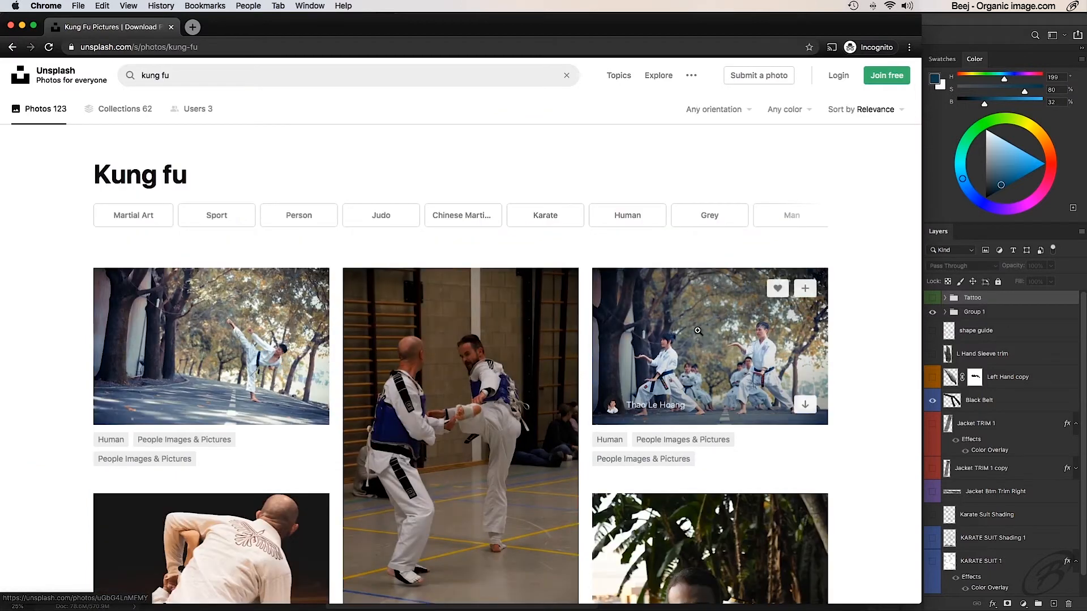
{"action": "left_click", "coordinate": [698, 331]}
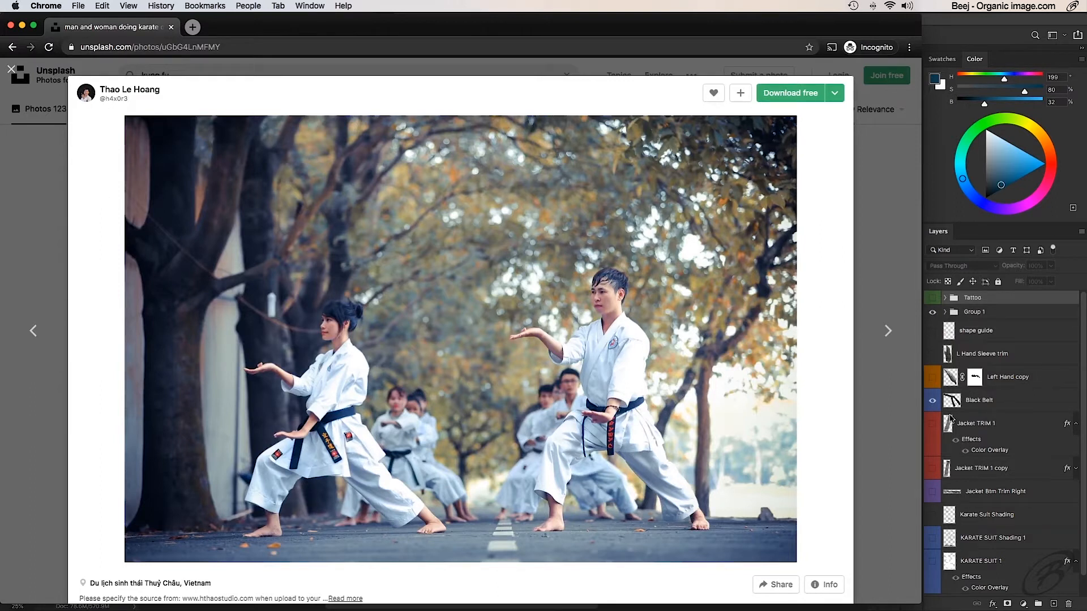
- Switch to Photoshop and bring the Damiens-Pops-Flatter.psd document to the front
{"action": "key", "text": "super+Tab"}
{"action": "key", "text": "super+Tab"}
{"action": "key", "text": "super+Tab"}
{"action": "key", "text": "super+Tab"}
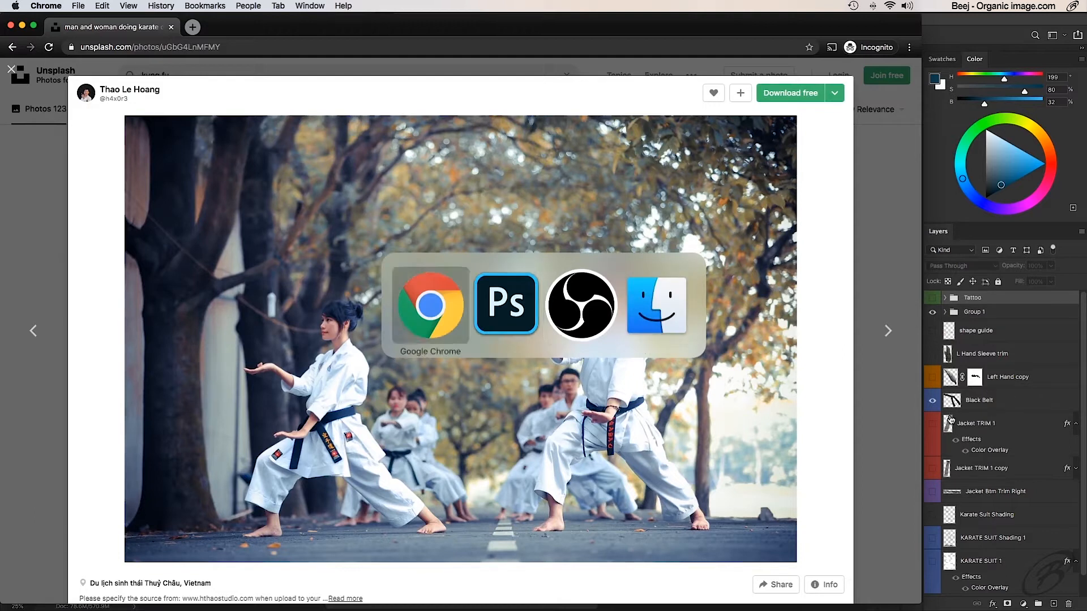
{"action": "key", "text": "super+Tab"}
{"action": "key", "text": "super+Tab"}
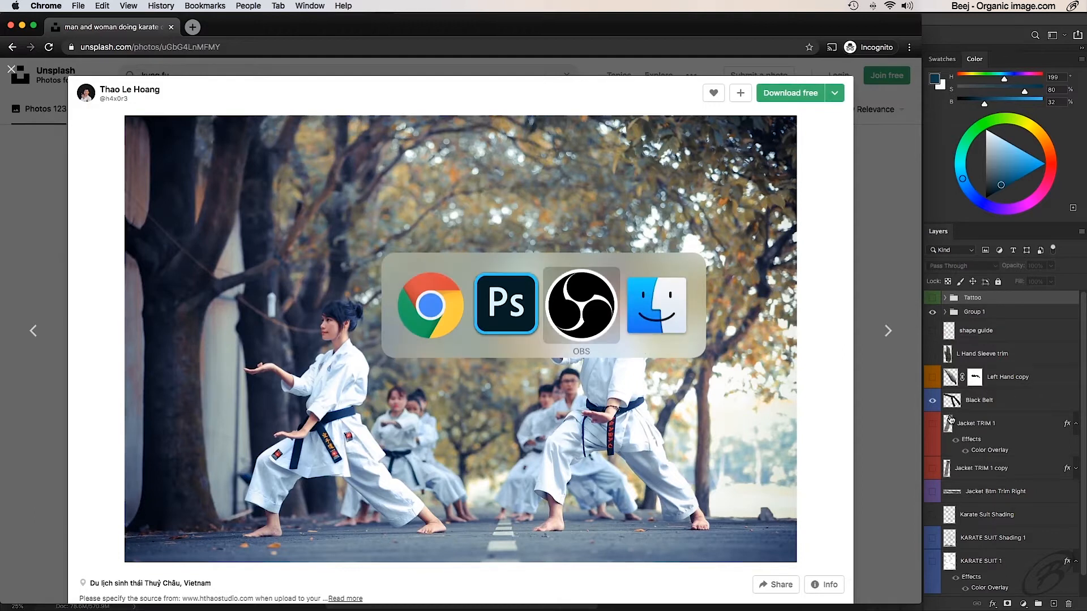
{"action": "key", "text": "super+Tab"}
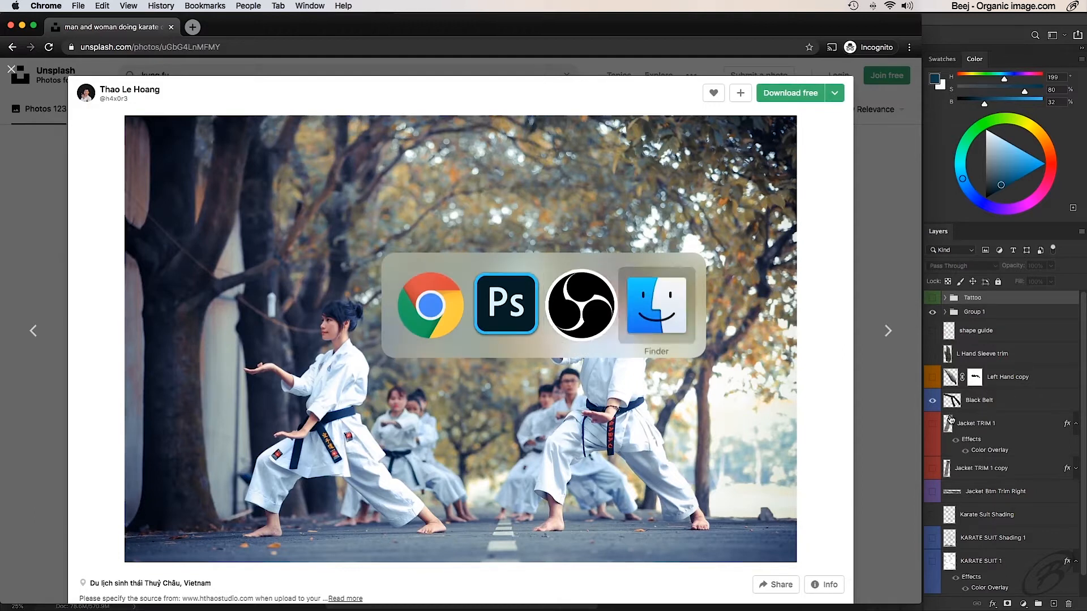
{"action": "key", "text": "super+Tab"}
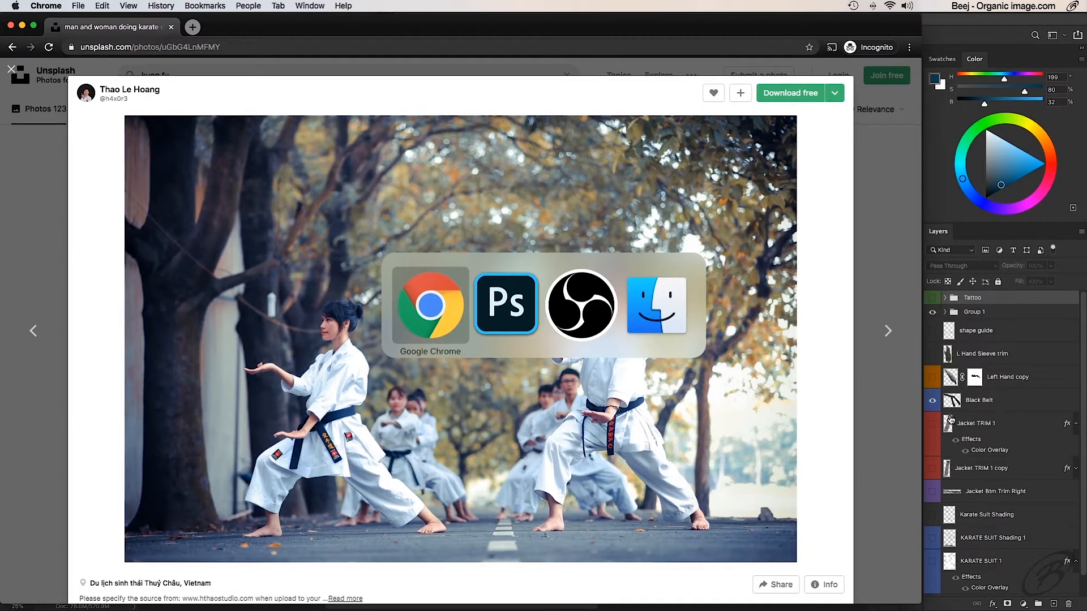
{"action": "key", "text": "super+Tab"}
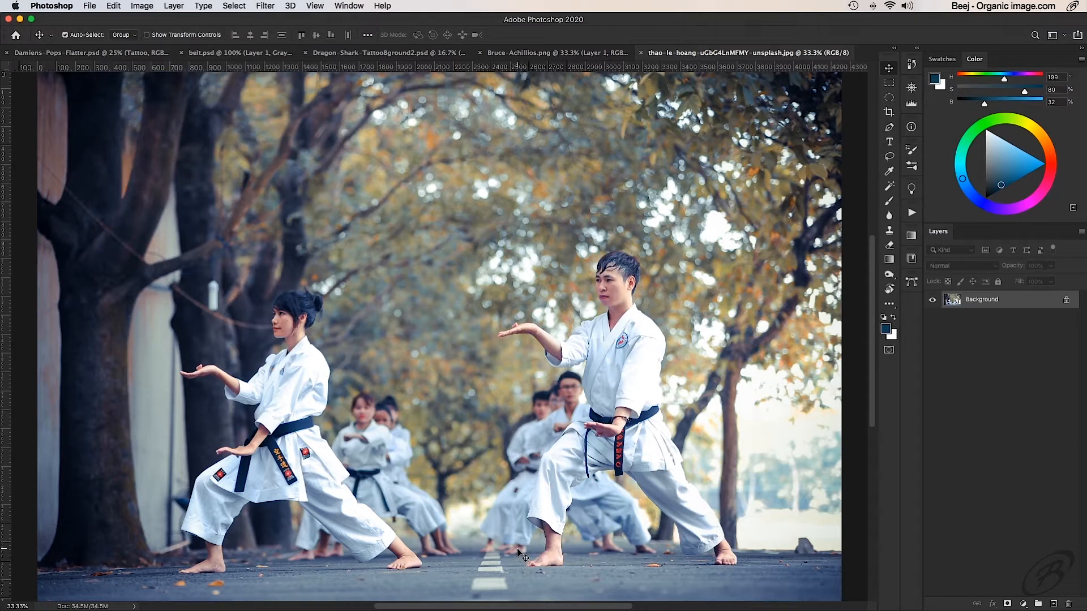
{"action": "left_click", "coordinate": [67, 53]}
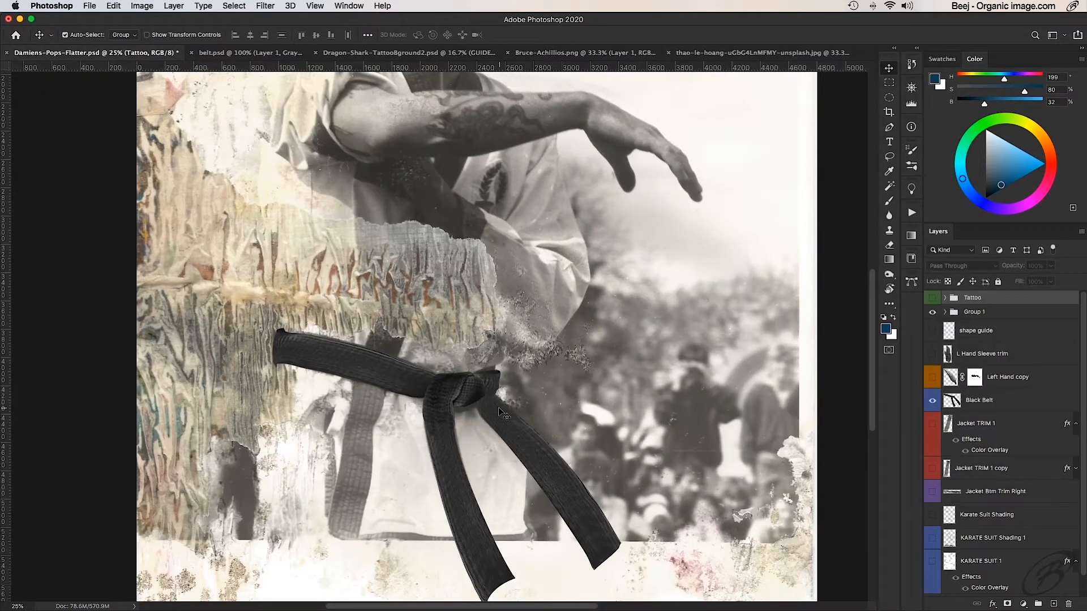
- Look over the composite from the man's head down to the belt and at the canvas as a whole
{"action": "scroll", "coordinate": [509, 330], "scroll_direction": "up", "scroll_amount": 5}
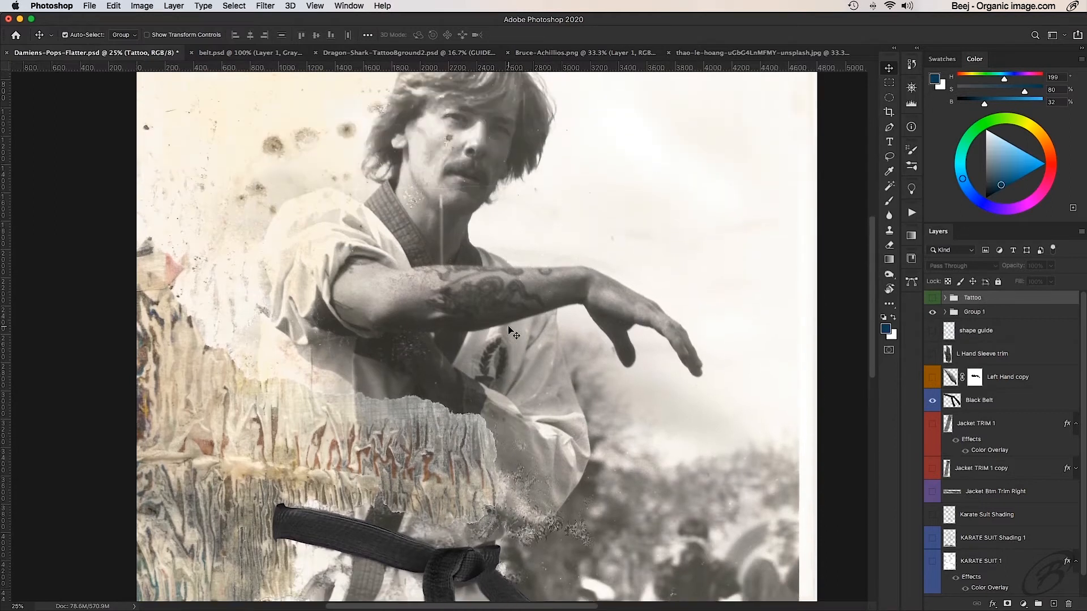
{"action": "scroll", "coordinate": [508, 329], "scroll_direction": "down", "scroll_amount": 7}
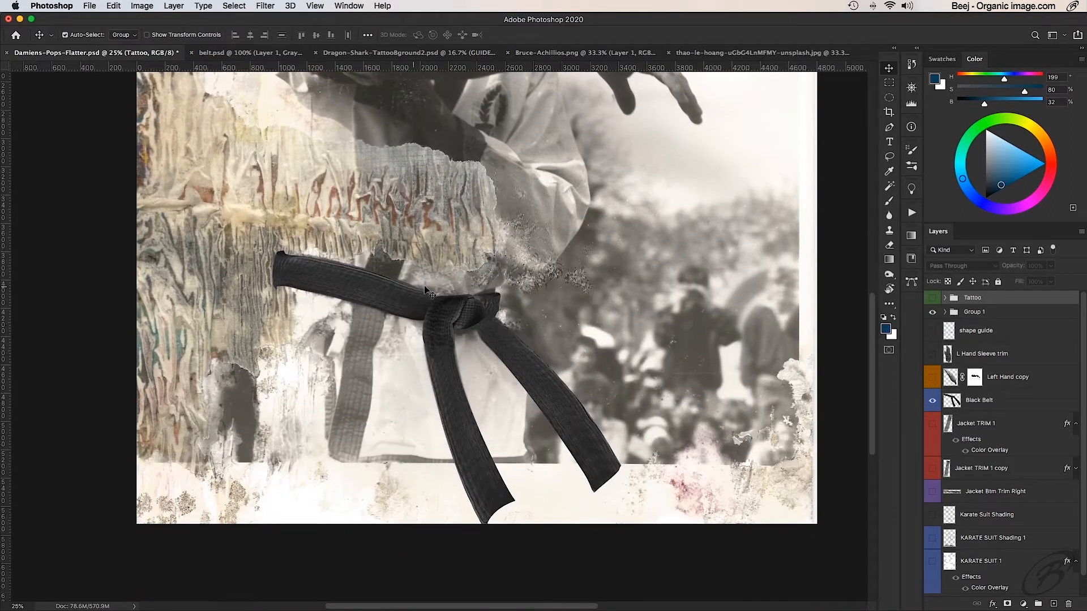
{"action": "scroll", "coordinate": [549, 327], "scroll_direction": "up", "scroll_amount": 4}
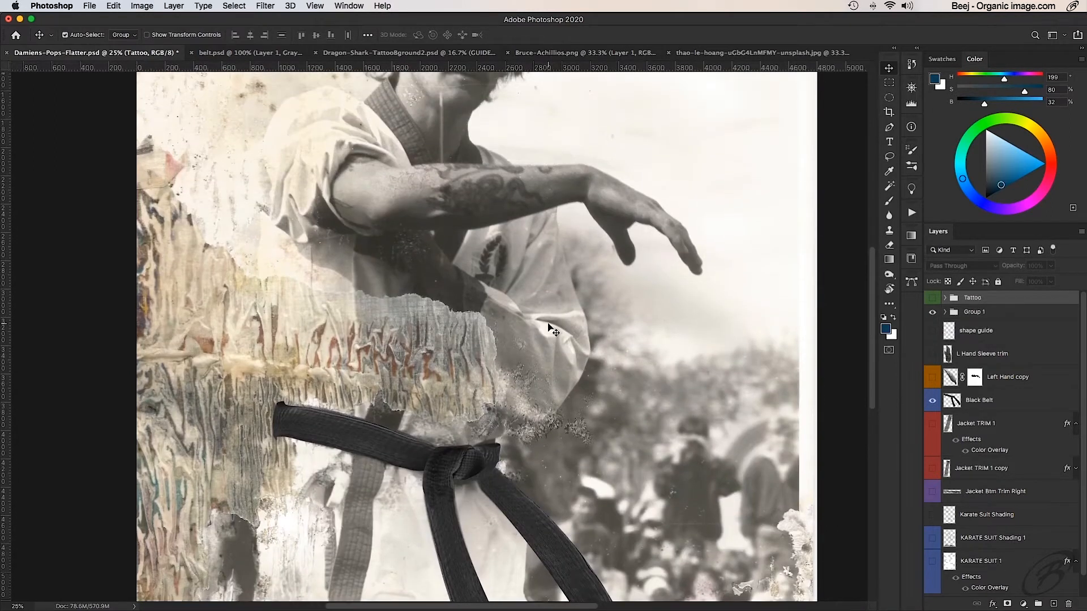
{"action": "scroll", "coordinate": [771, 394], "scroll_direction": "down", "scroll_amount": 3}
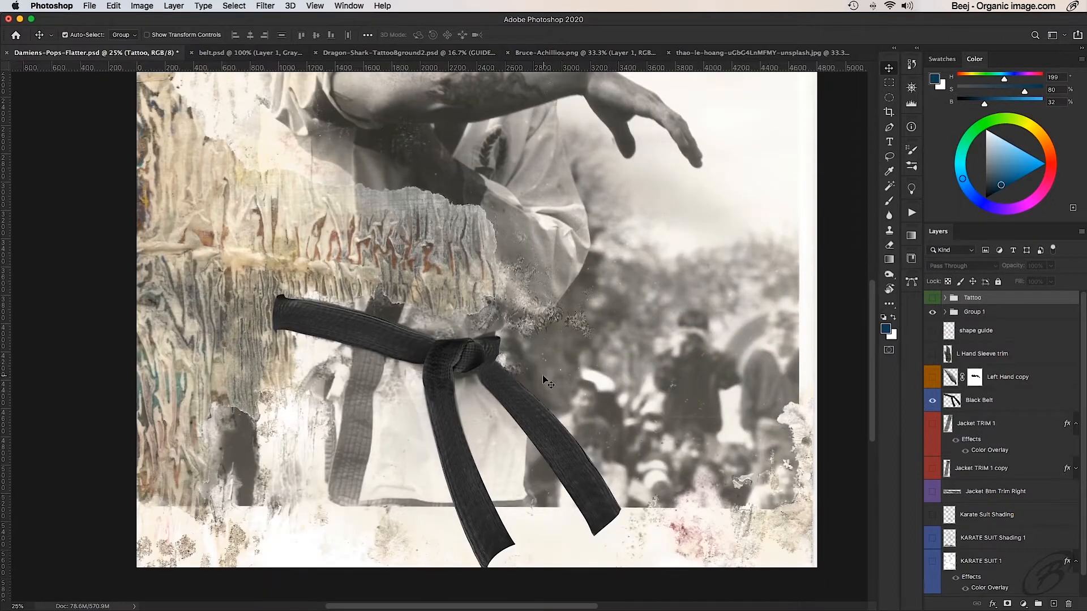
{"action": "key", "text": "super+0"}
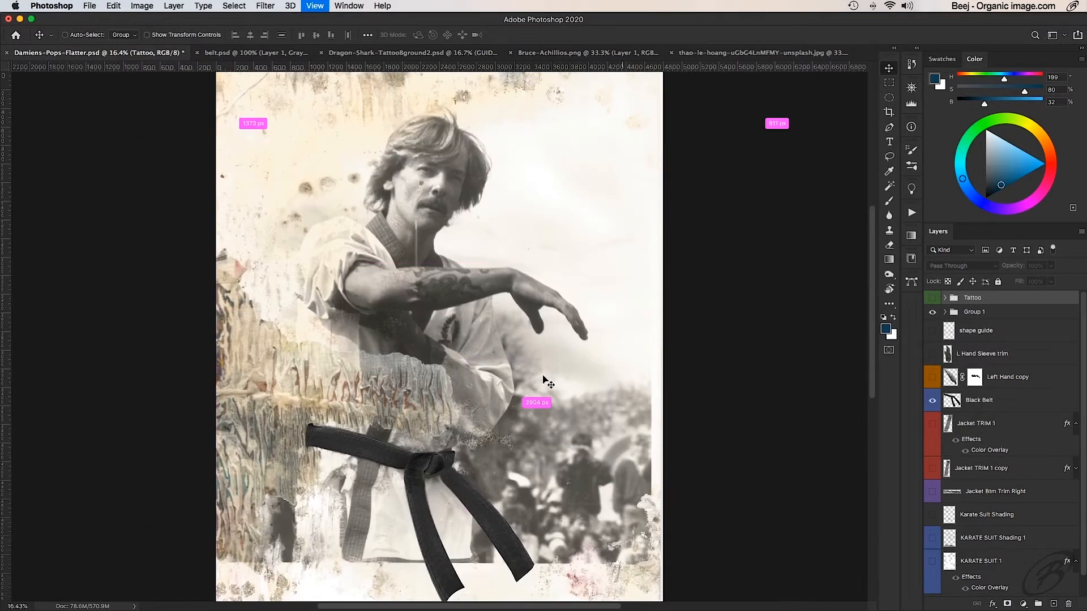
{"action": "left_click", "coordinate": [413, 342], "text": "alt+super"}
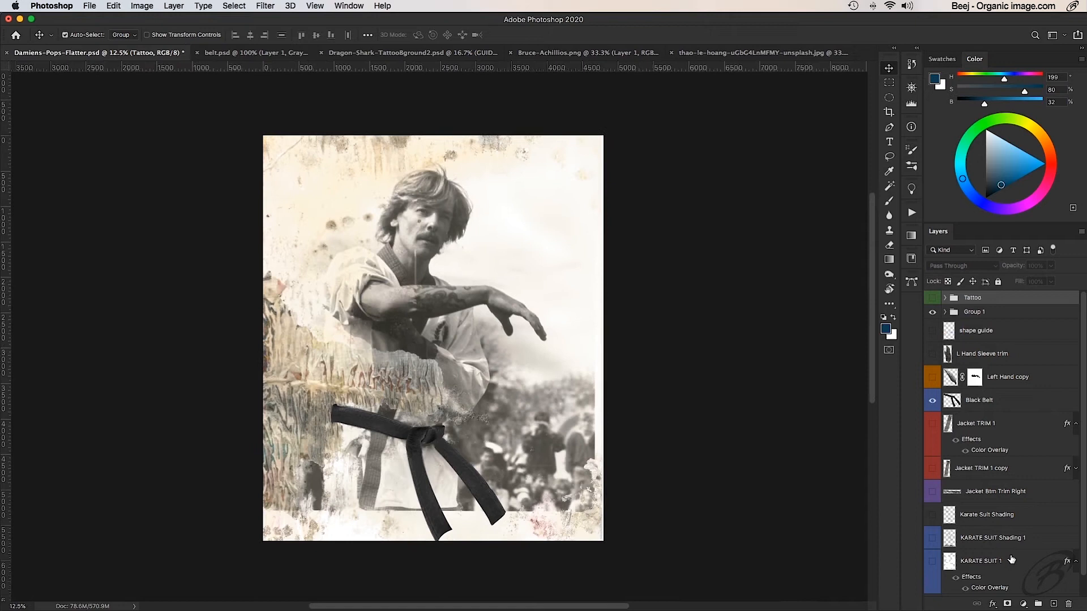
- Add a new empty layer directly above the Background copy layer and name it BGround
{"action": "scroll", "coordinate": [1011, 559], "scroll_direction": "down", "scroll_amount": 1}
{"action": "left_click", "coordinate": [989, 583]}
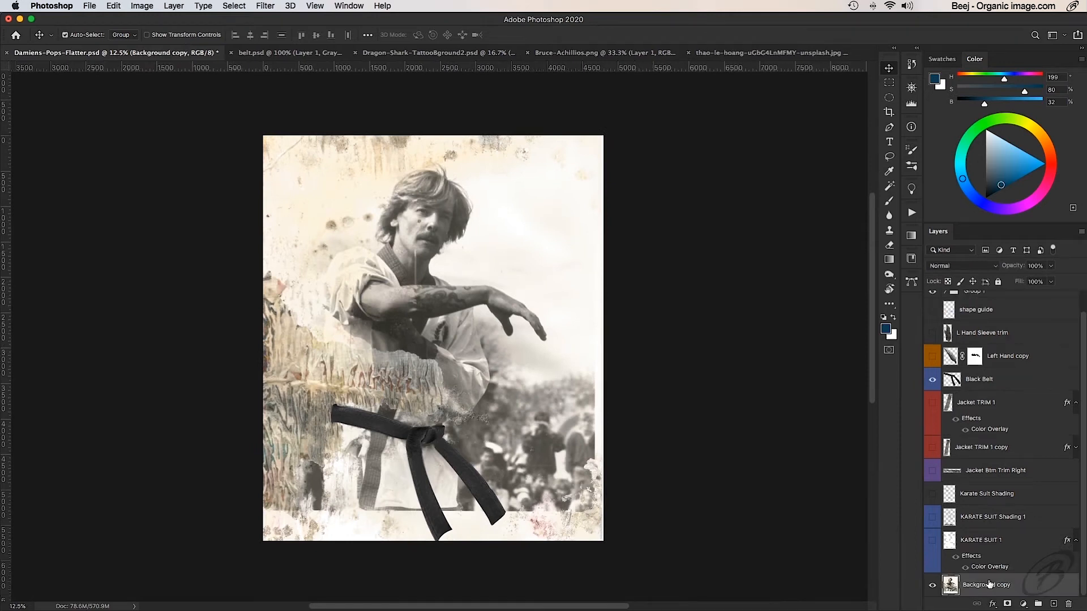
{"action": "left_click", "coordinate": [1053, 604]}
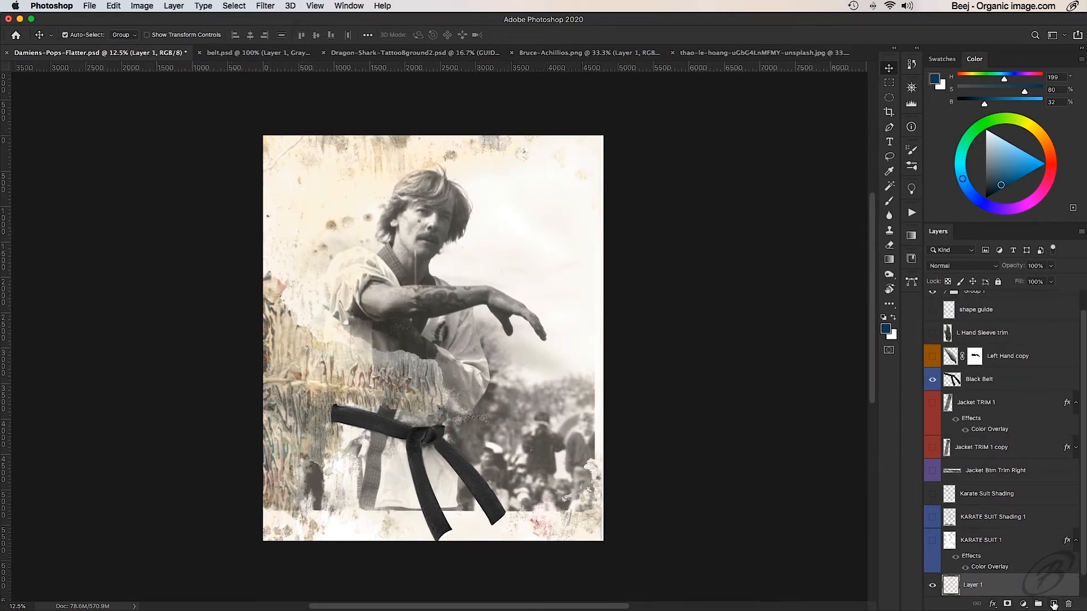
{"action": "double_click", "coordinate": [973, 585]}
{"action": "type", "text": "BGround"}
{"action": "key", "text": "Return"}
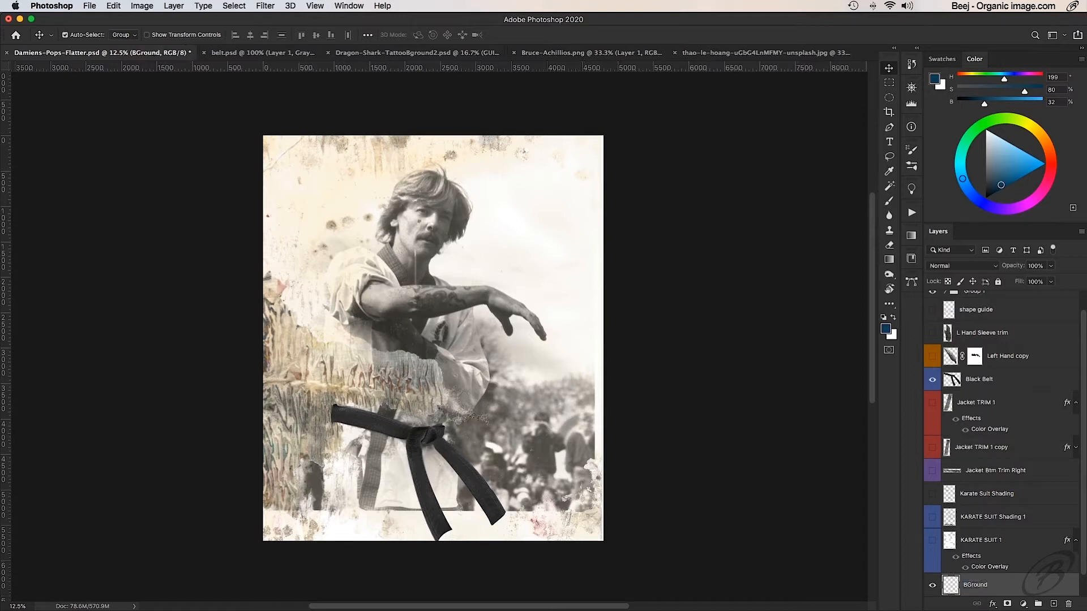
- Move the Background copy layer above BGround and rename it with the pictured man's first name
{"action": "scroll", "coordinate": [976, 540], "scroll_direction": "down", "scroll_amount": 1}
{"action": "left_click_drag", "start_coordinate": [995, 586], "coordinate": [989, 556]}
{"action": "double_click", "coordinate": [984, 562]}
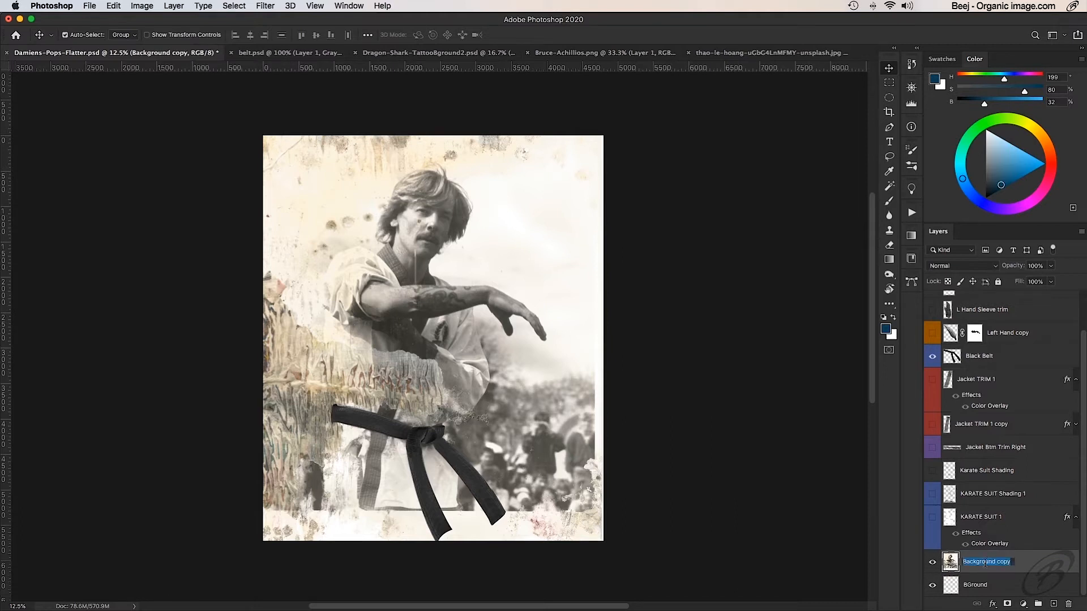
{"action": "type", "text": "Colin"}
{"action": "key", "text": "Return"}
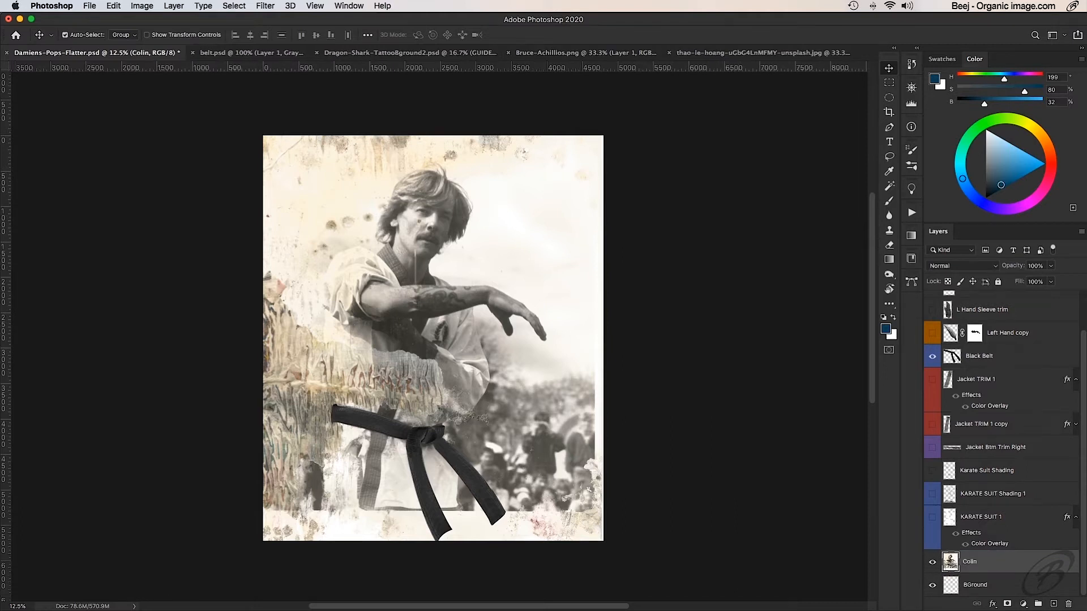
- Fill the BGround layer with white and check the fill by briefly hiding the man's photo layer above it
{"action": "left_click", "coordinate": [975, 585]}
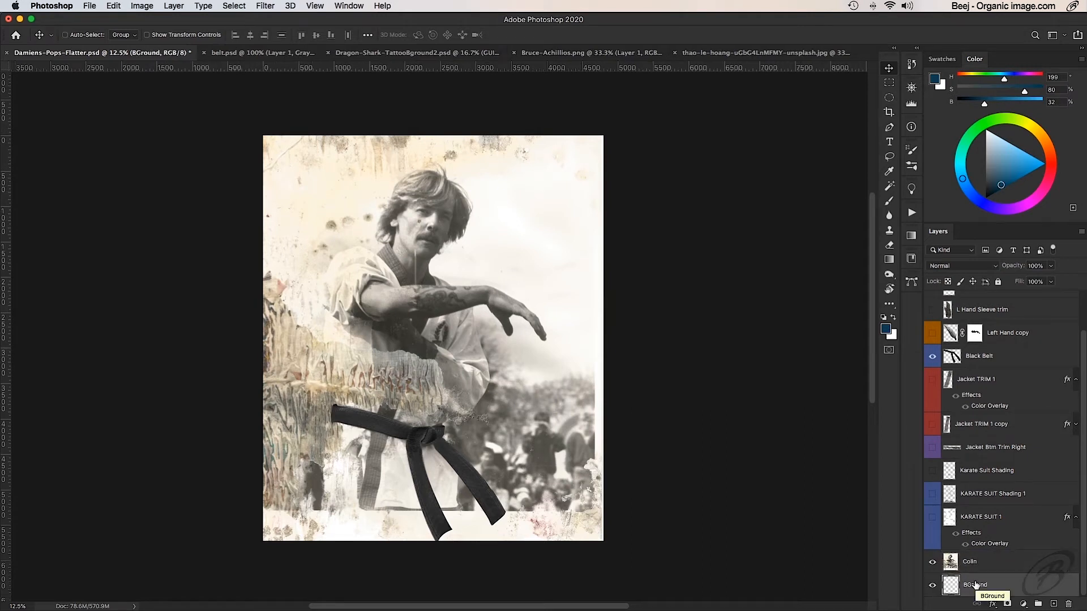
{"action": "key", "text": "super+BackSpace"}
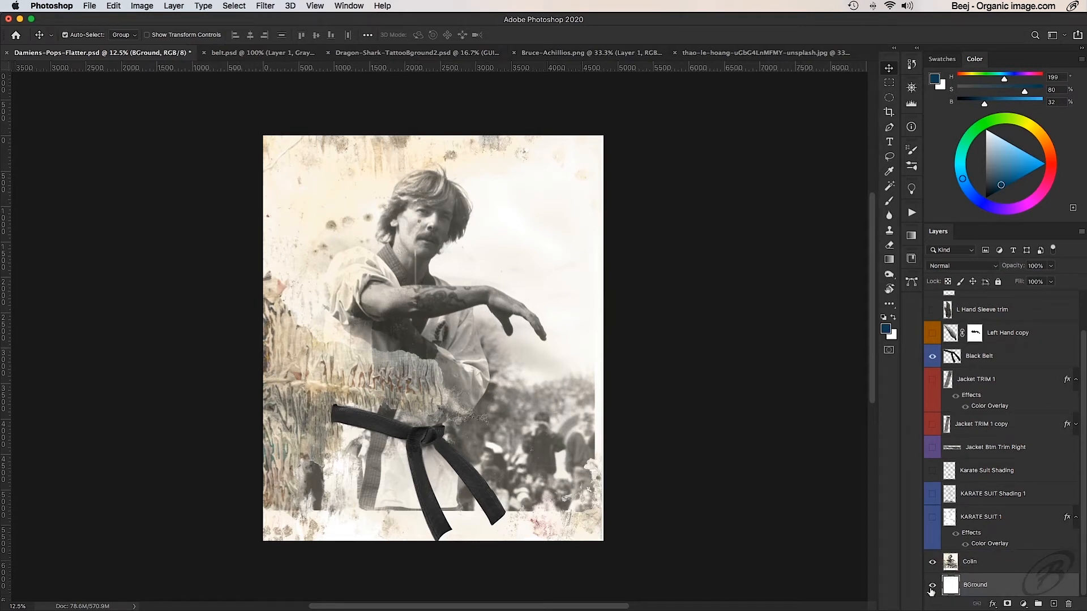
{"action": "left_click", "coordinate": [933, 562]}
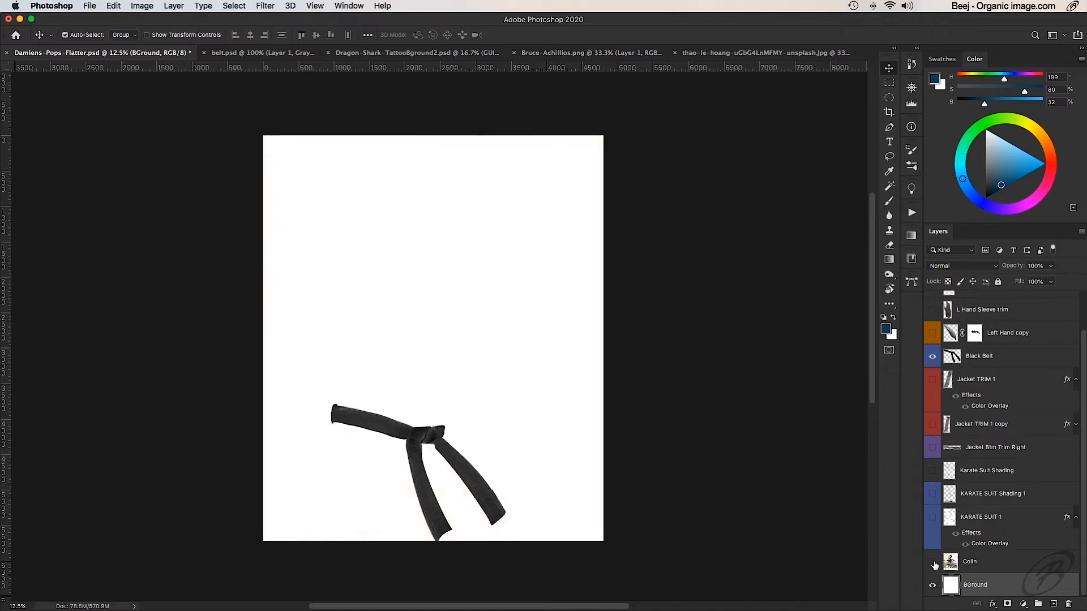
{"action": "left_click", "coordinate": [933, 562]}
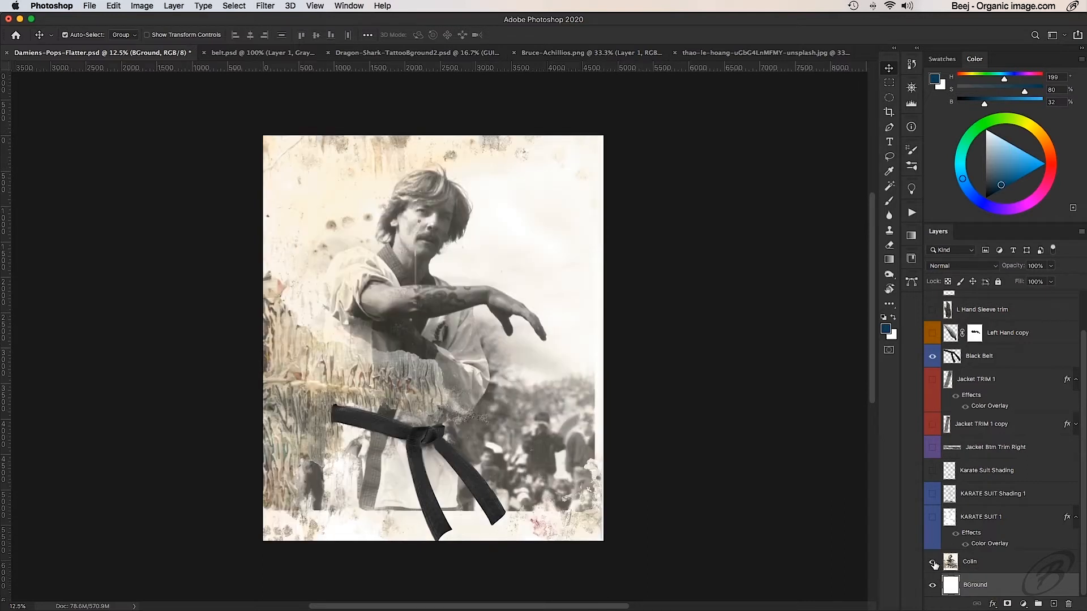
- Extend the canvas beyond the photo on all four sides with the Crop tool, leaving the largest margin at the bottom
{"action": "left_click", "coordinate": [889, 114]}
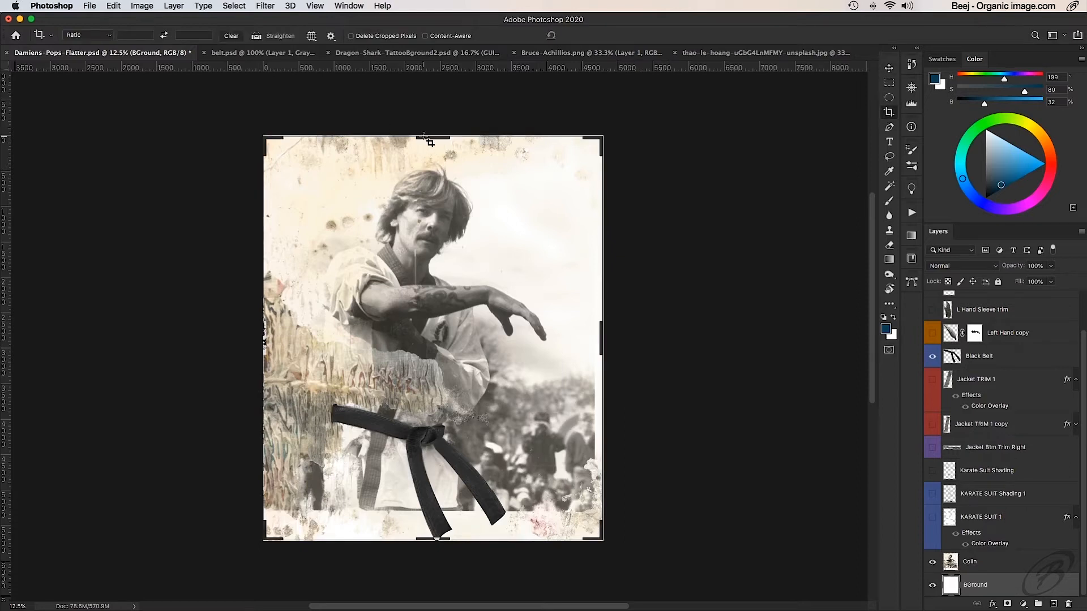
{"action": "left_click_drag", "start_coordinate": [446, 134], "coordinate": [446, 113]}
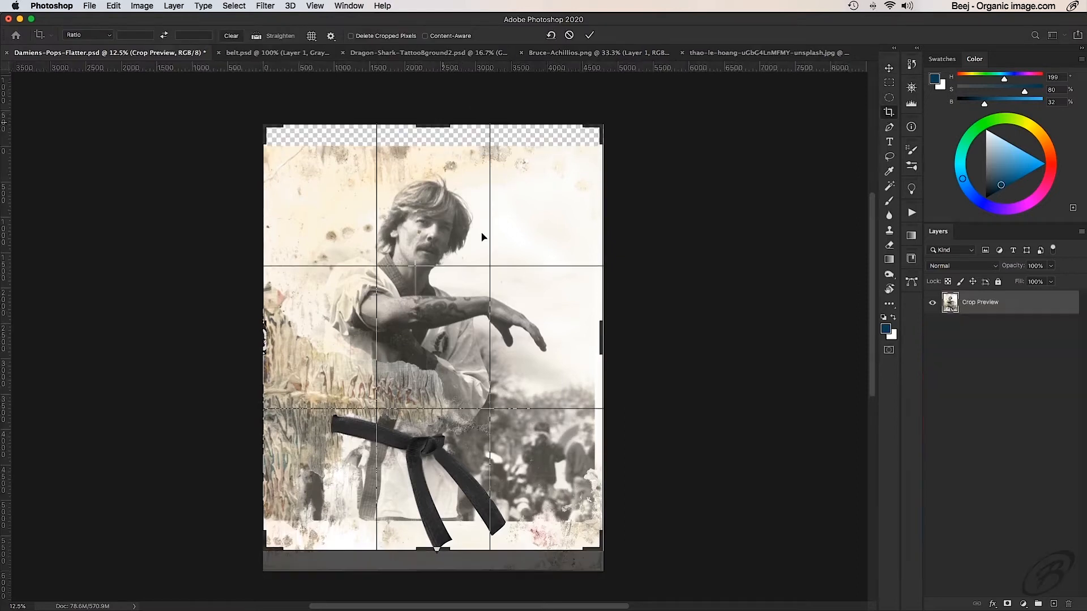
{"action": "left_click_drag", "start_coordinate": [605, 339], "coordinate": [626, 325]}
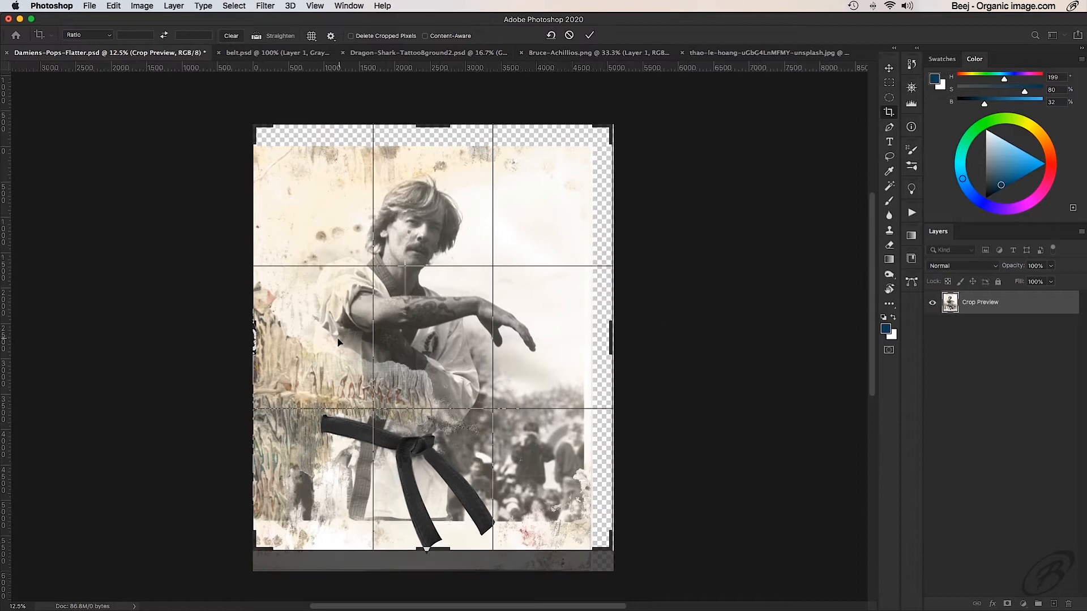
{"action": "left_click_drag", "start_coordinate": [251, 344], "coordinate": [244, 346]}
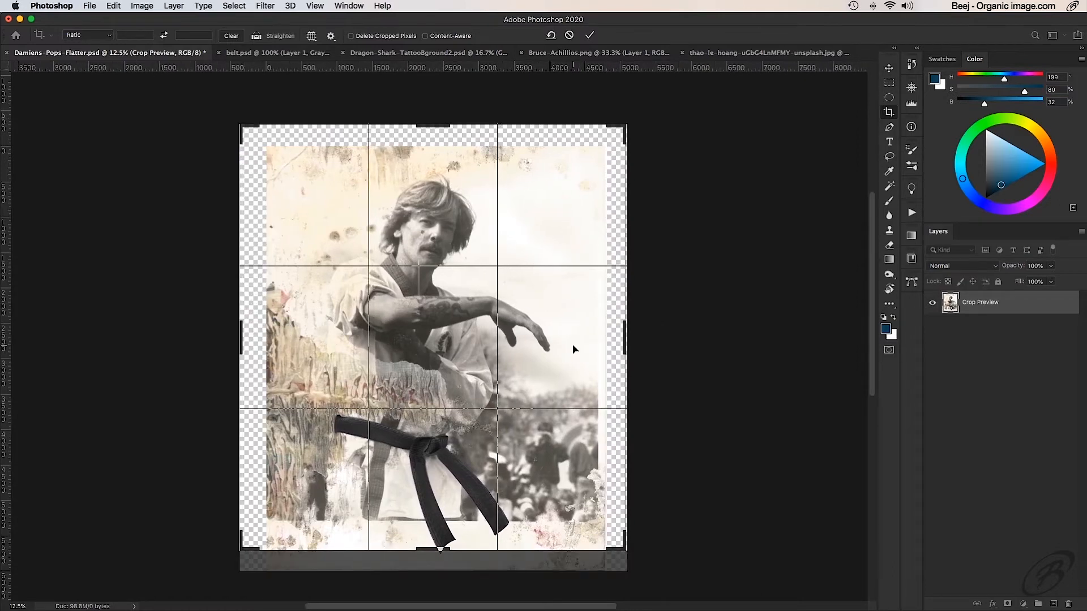
{"action": "left_click_drag", "start_coordinate": [440, 549], "coordinate": [432, 516]}
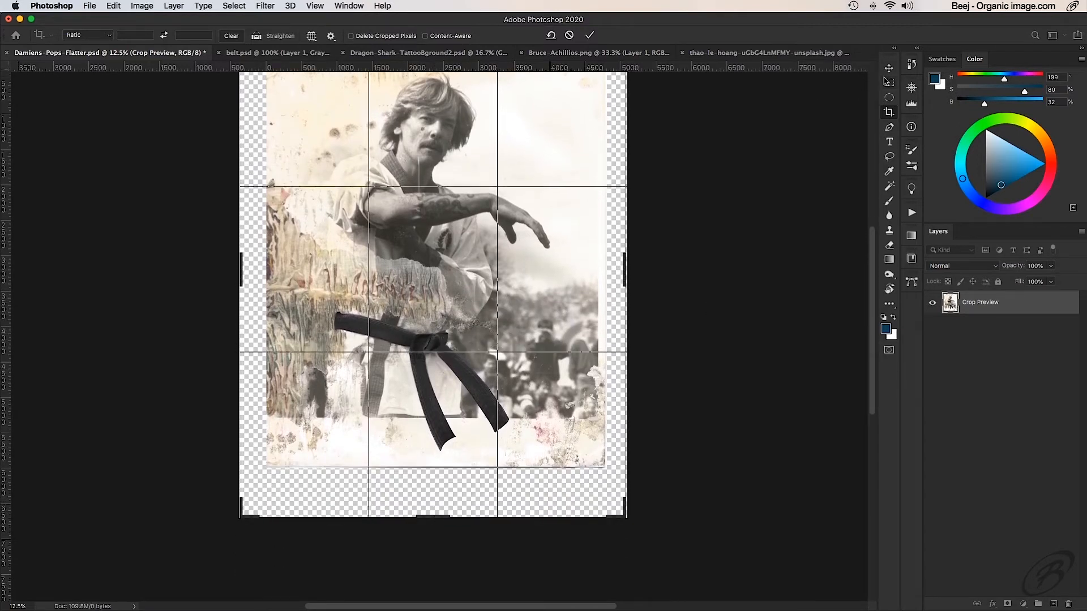
{"action": "left_click", "coordinate": [589, 35]}
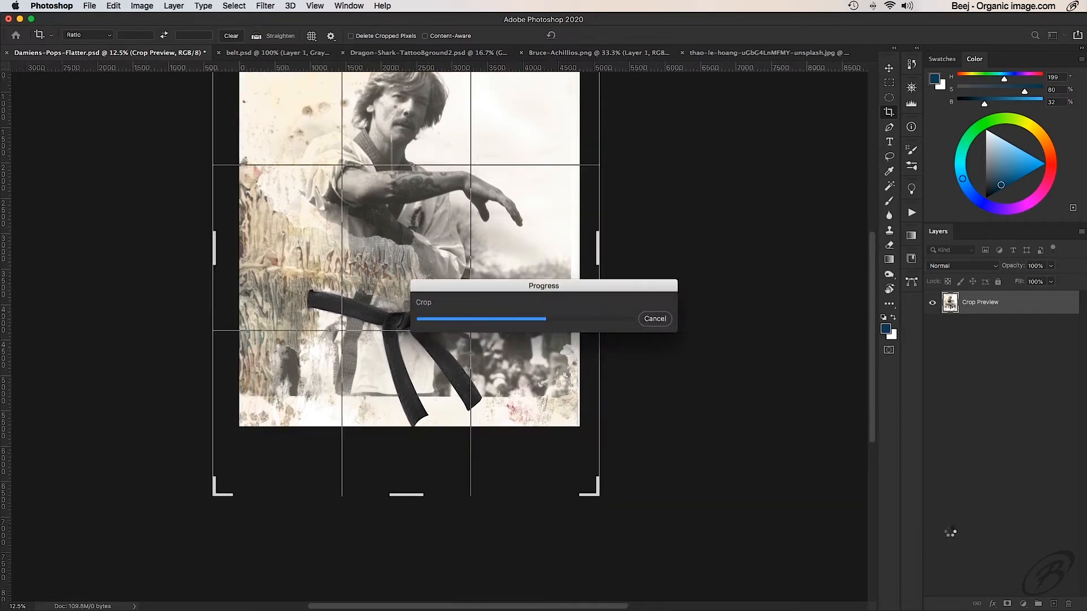
- Fill the BGround layer with white again so that it covers the newly added canvas margins
{"action": "scroll", "coordinate": [951, 534], "scroll_direction": "down", "scroll_amount": 2}
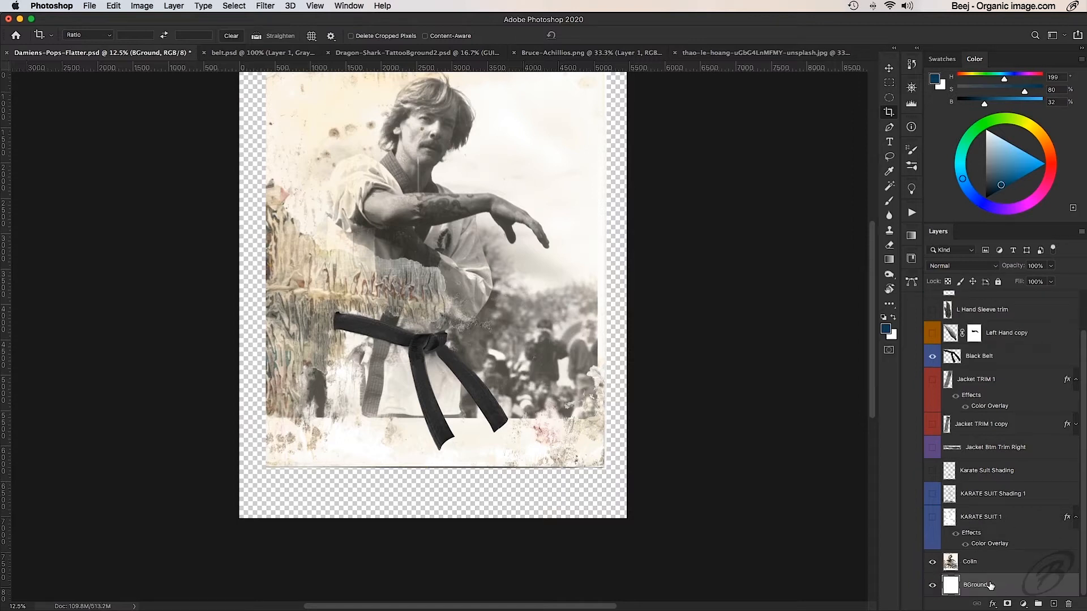
{"action": "key", "text": "super+BackSpace"}
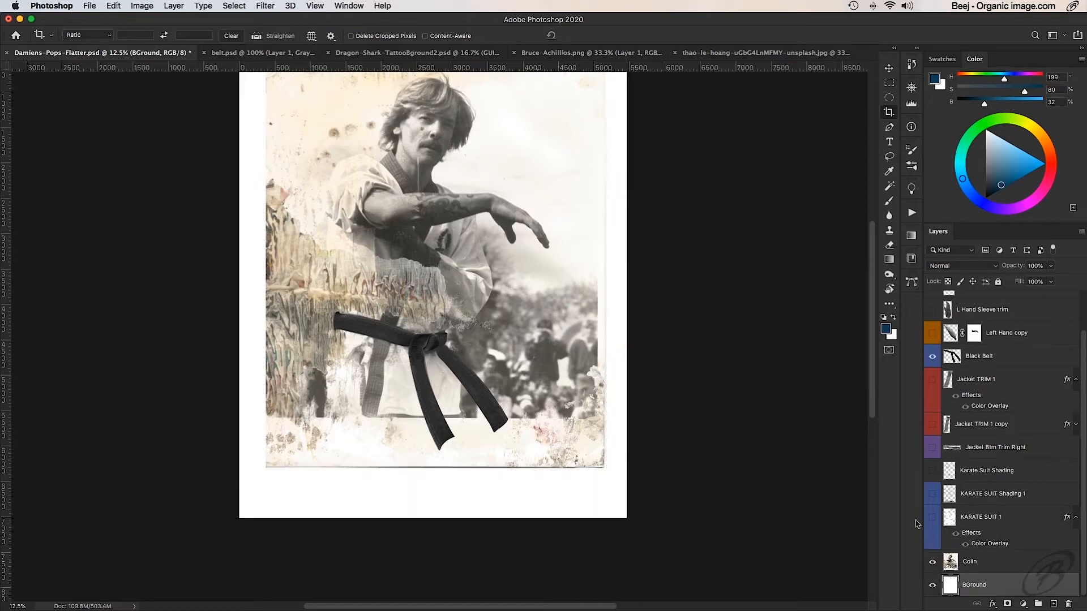
{"action": "scroll", "coordinate": [560, 371], "scroll_direction": "up", "scroll_amount": 2}
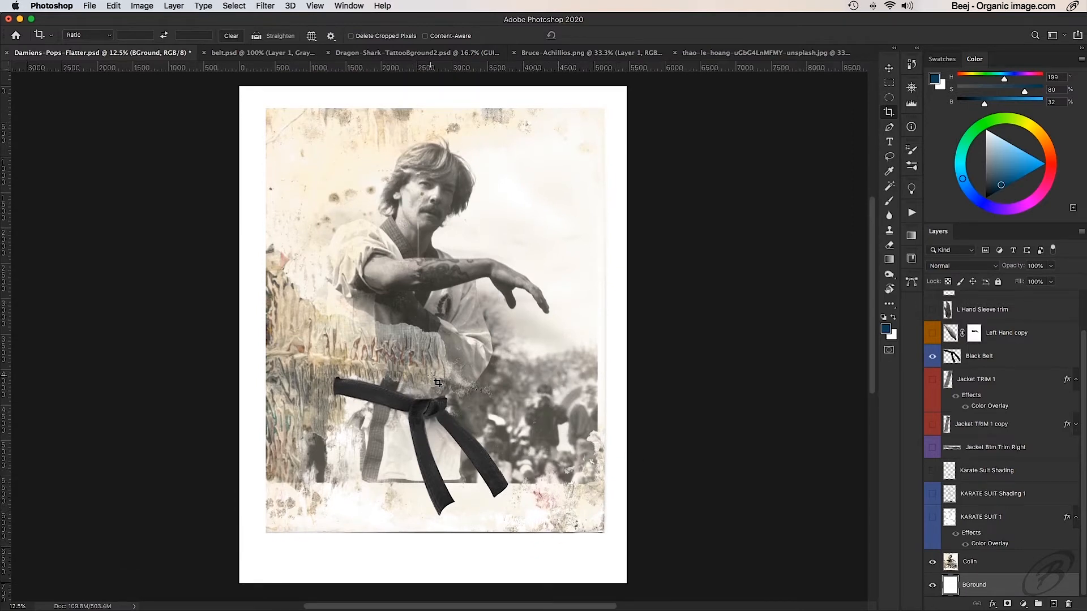
- Place the Unsplash karate photo's document next to the composite and copy its Background layer into the composite
{"action": "left_click", "coordinate": [707, 52]}
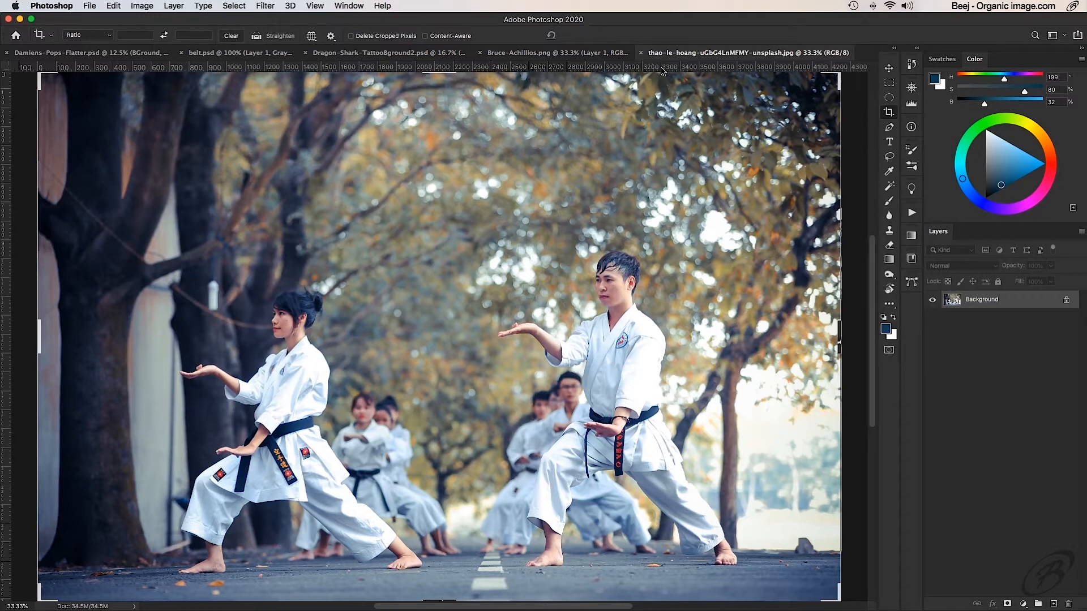
{"action": "left_click_drag", "start_coordinate": [688, 56], "coordinate": [217, 47]}
{"action": "left_click", "coordinate": [170, 53]}
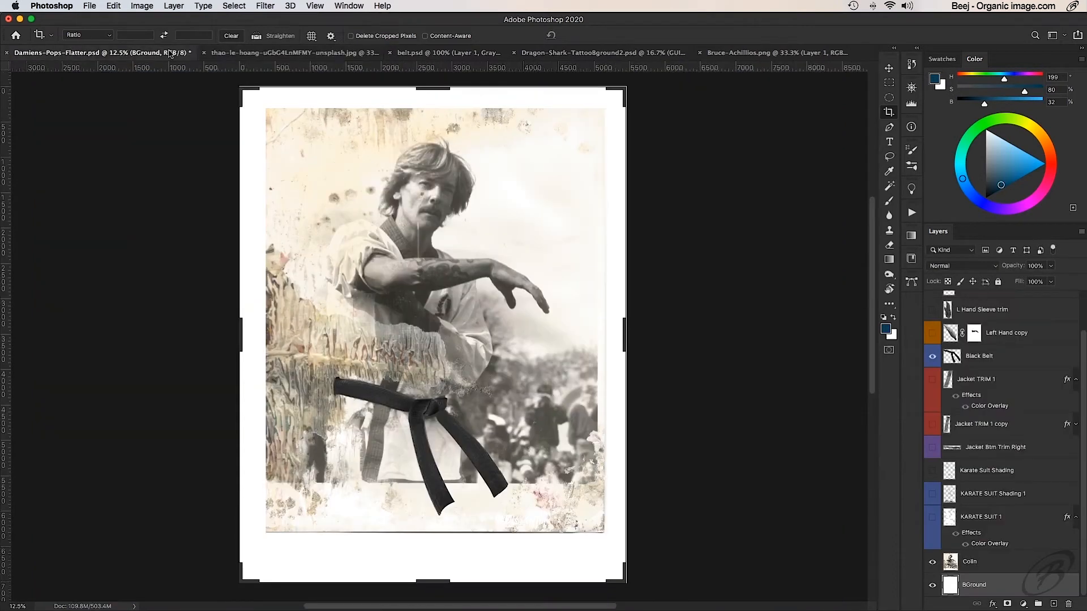
{"action": "left_click", "coordinate": [222, 54]}
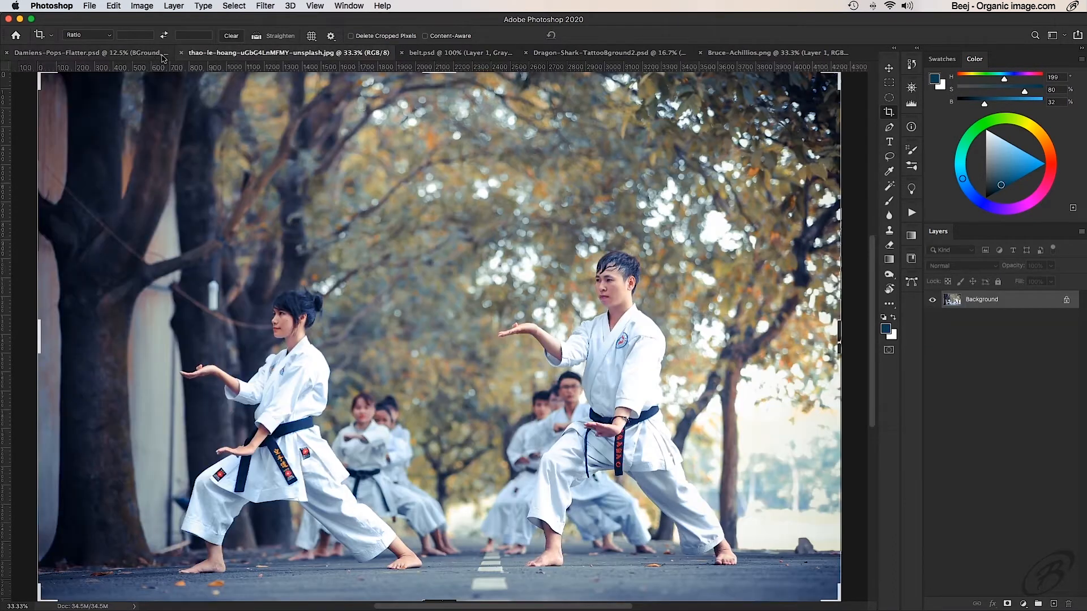
{"action": "left_click", "coordinate": [133, 54]}
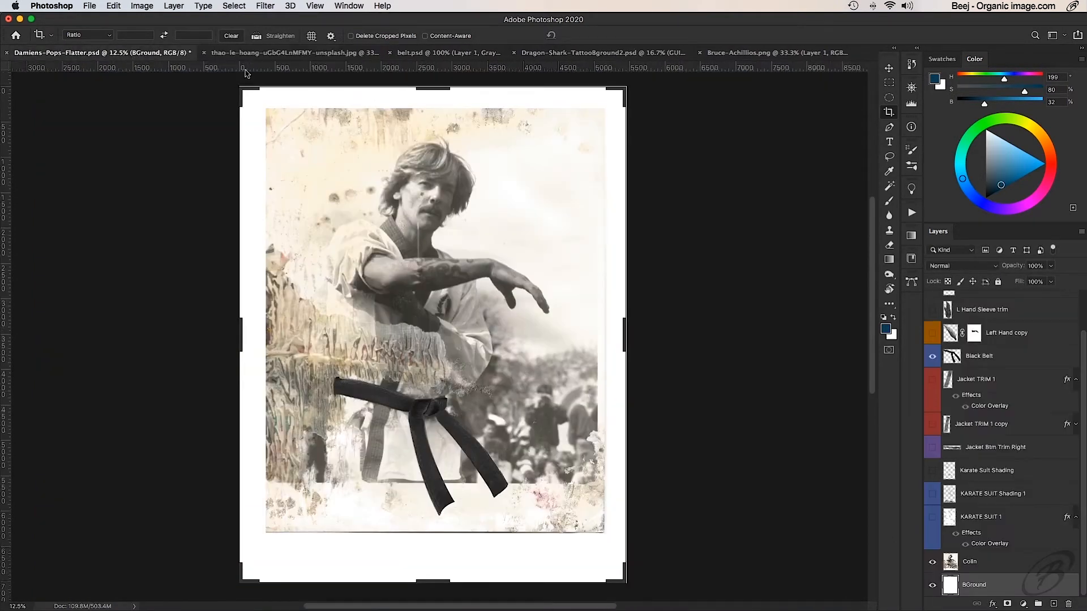
{"action": "left_click", "coordinate": [267, 54]}
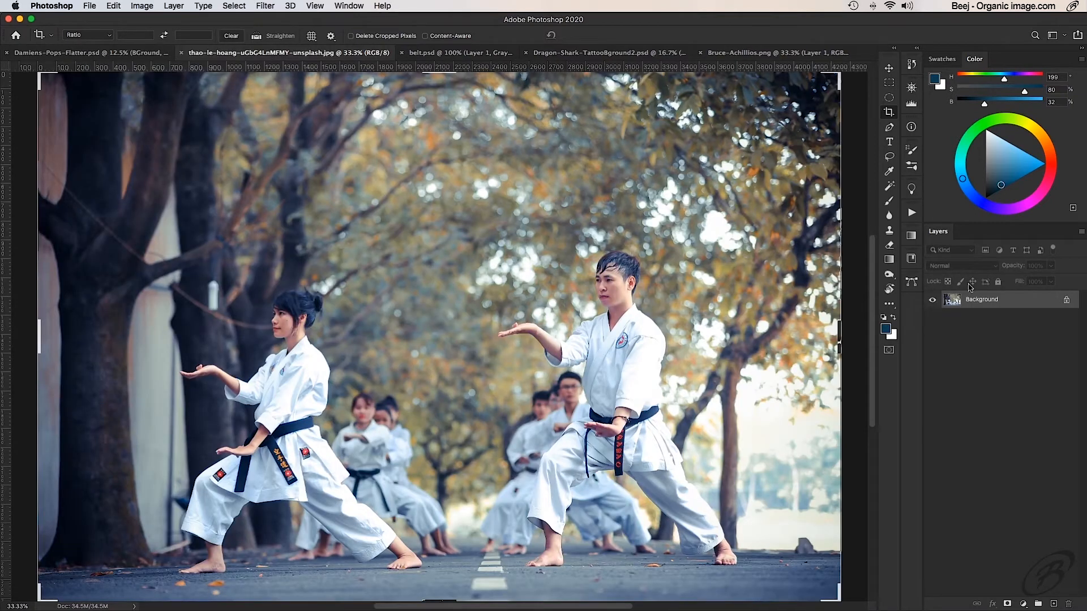
{"action": "left_click_drag", "start_coordinate": [969, 302], "coordinate": [411, 244]}
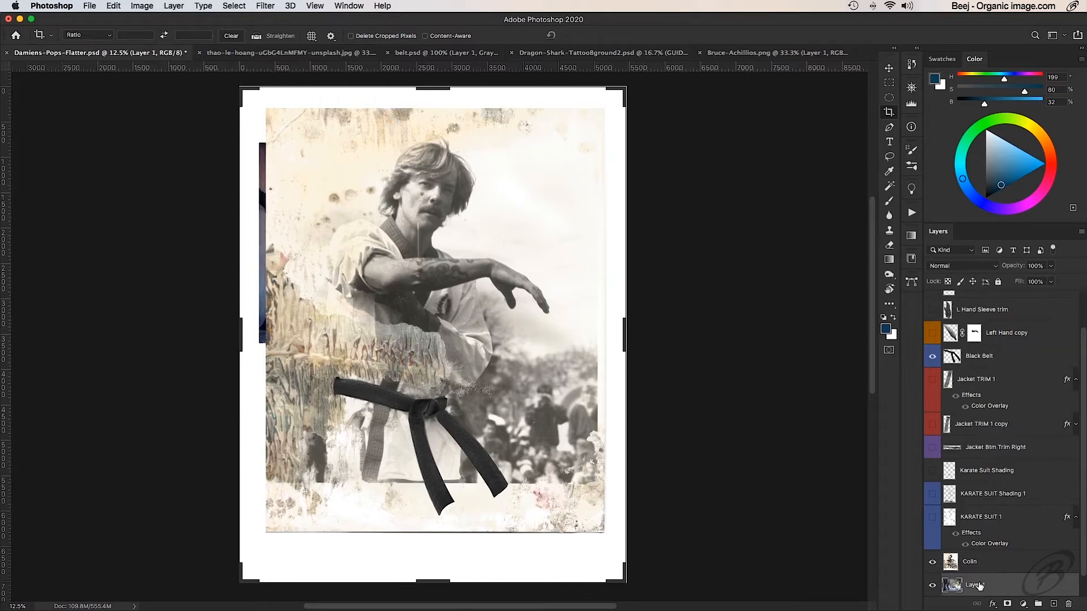
- Move the imported karate photo layer to the top of the layer stack and rename it Kung Fu BGround
{"action": "left_click_drag", "start_coordinate": [979, 585], "coordinate": [992, 295]}
{"action": "double_click", "coordinate": [974, 307]}
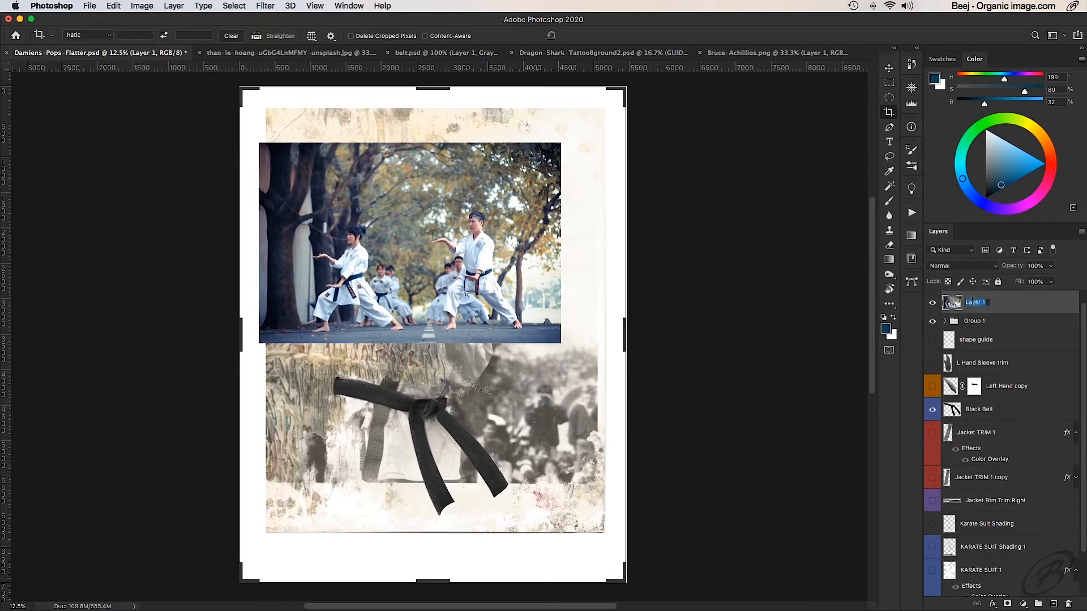
{"action": "type", "text": "Kung Fu BGround"}
{"action": "key", "text": "Return"}
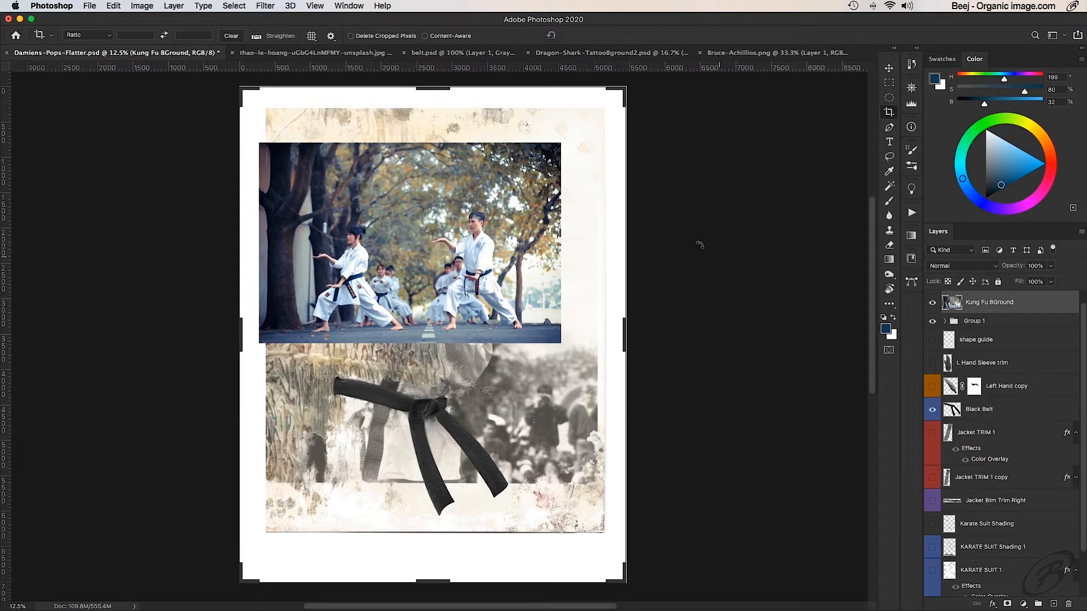
- Move the Kung Fu BGround photo down over the belt area, against the left side of the canvas
{"action": "key", "text": "v"}
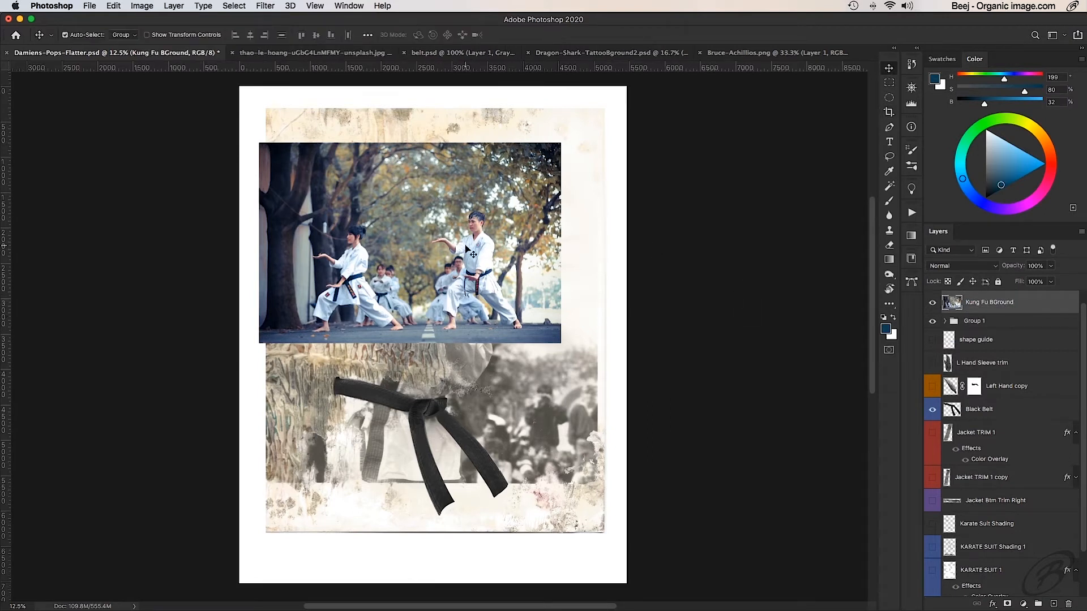
{"action": "scroll", "coordinate": [474, 384], "scroll_direction": "up", "scroll_amount": 1}
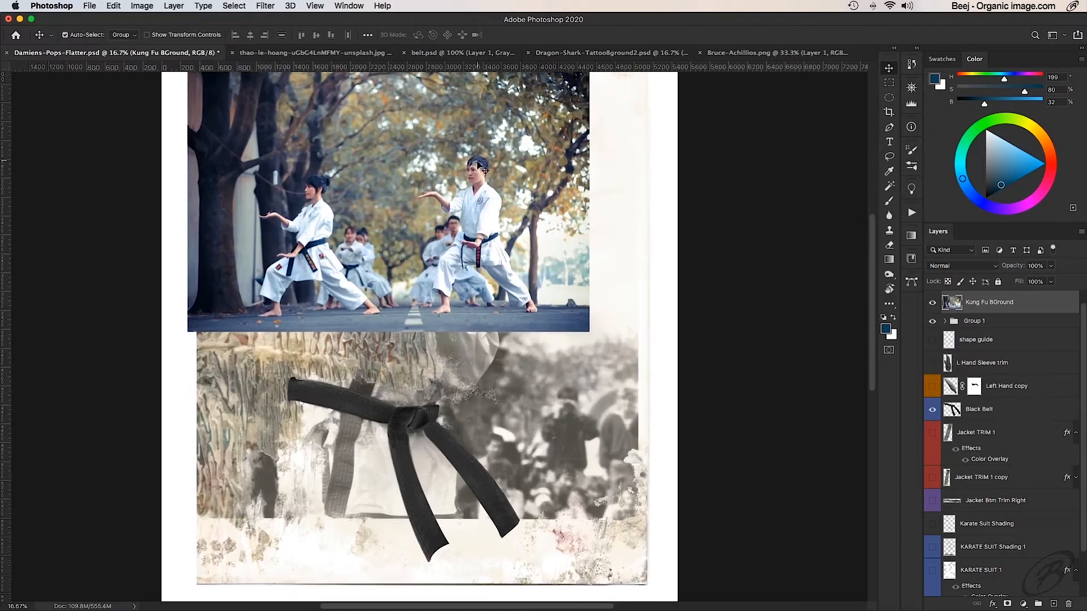
{"action": "left_click_drag", "start_coordinate": [481, 170], "coordinate": [374, 391]}
{"action": "scroll", "coordinate": [409, 434], "scroll_direction": "up", "scroll_amount": 1}
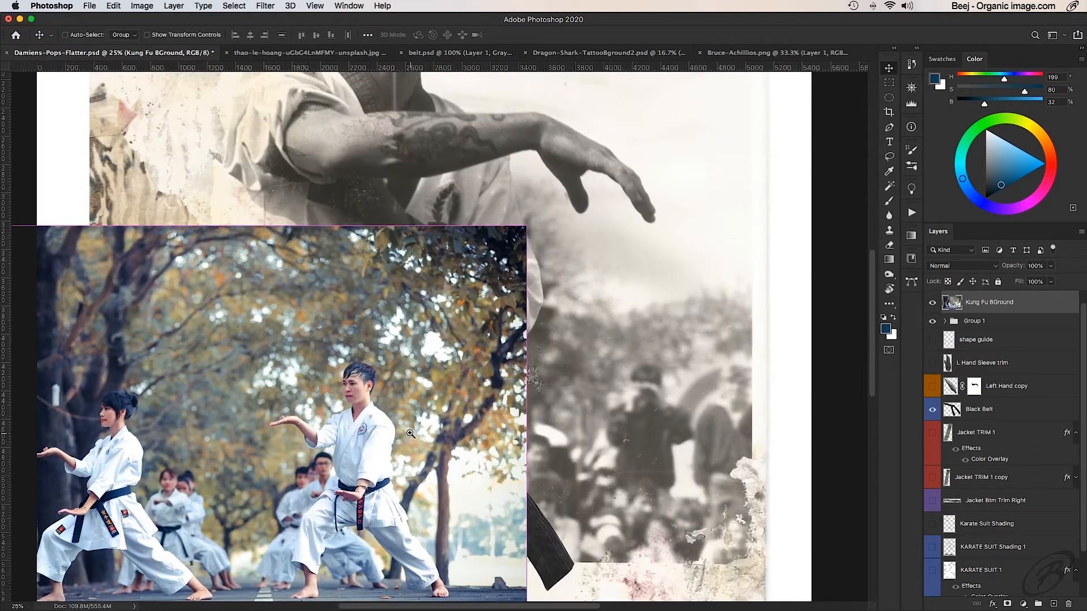
{"action": "left_click_drag", "start_coordinate": [421, 420], "coordinate": [468, 356]}
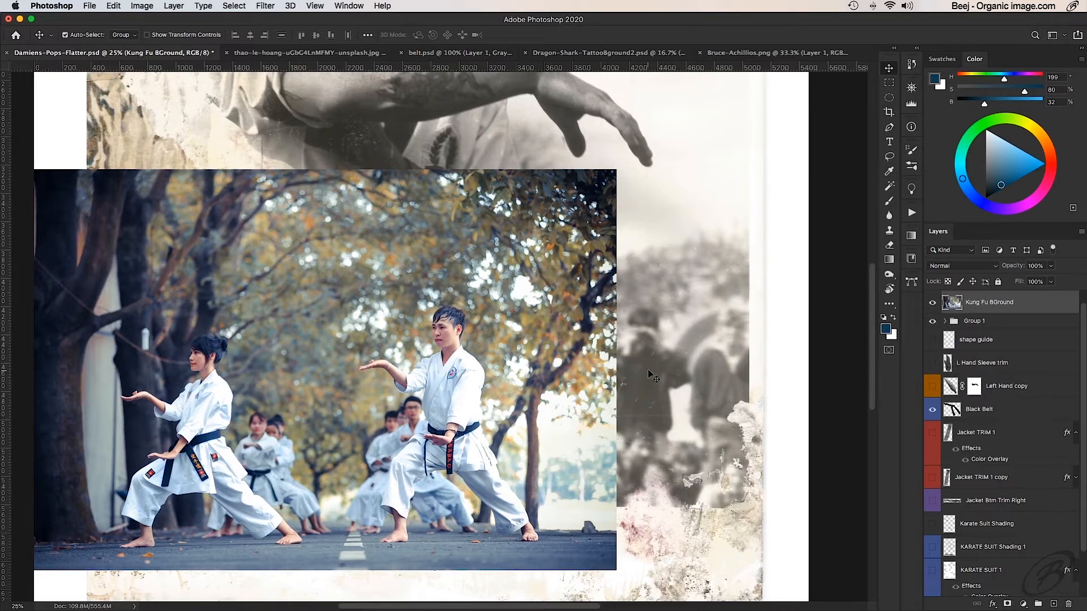
{"action": "left_click", "coordinate": [437, 391], "text": "alt+super"}
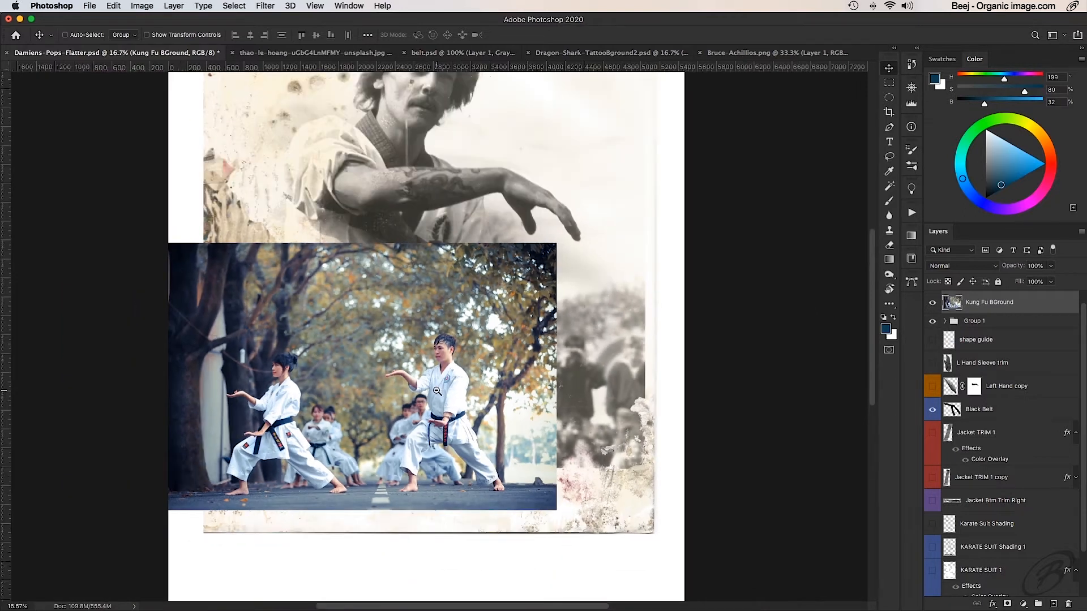
- Scale the Kung Fu BGround photo to 113.68% and position it flush with the canvas's right edge
{"action": "key", "text": "super+t"}
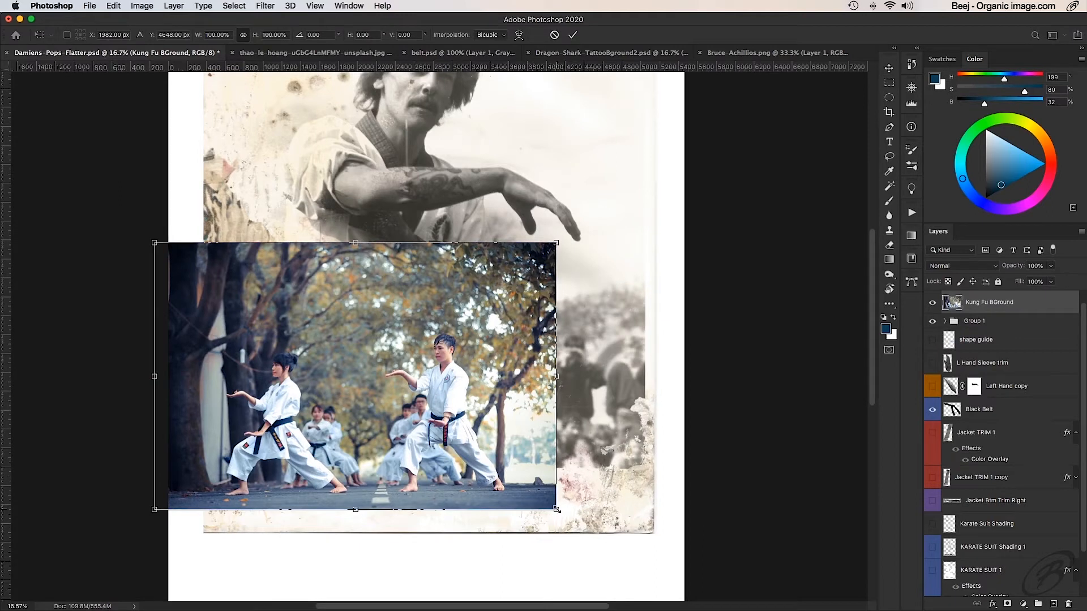
{"action": "left_click_drag", "start_coordinate": [556, 509], "coordinate": [615, 546]}
{"action": "key", "text": "super+z"}
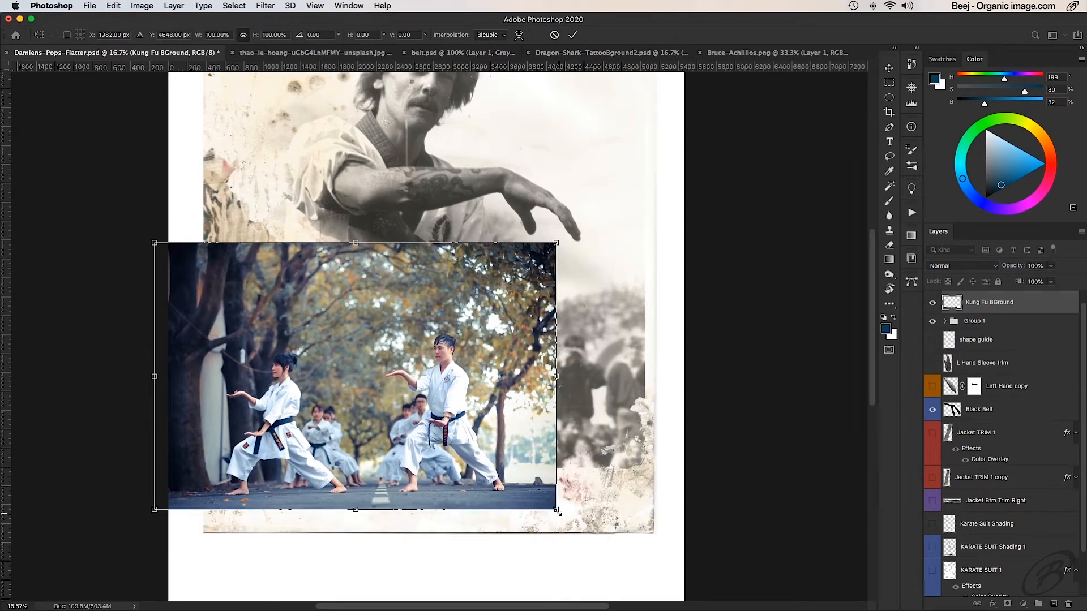
{"action": "left_click_drag", "start_coordinate": [556, 510], "coordinate": [608, 550]}
{"action": "left_click_drag", "start_coordinate": [554, 450], "coordinate": [477, 427]}
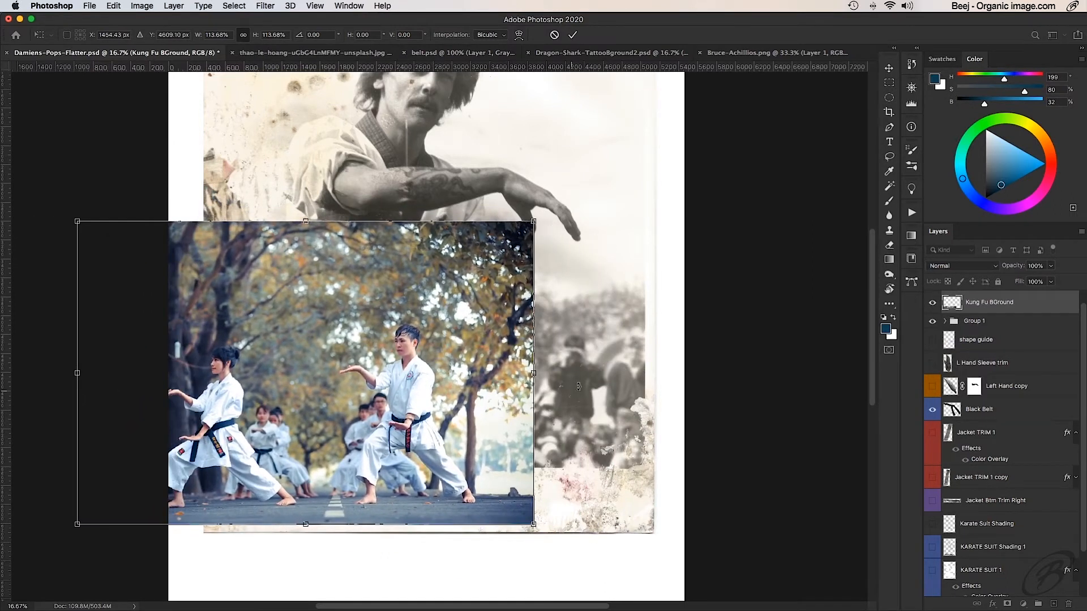
{"action": "left_click_drag", "start_coordinate": [435, 401], "coordinate": [572, 427]}
{"action": "left_click", "coordinate": [573, 35]}
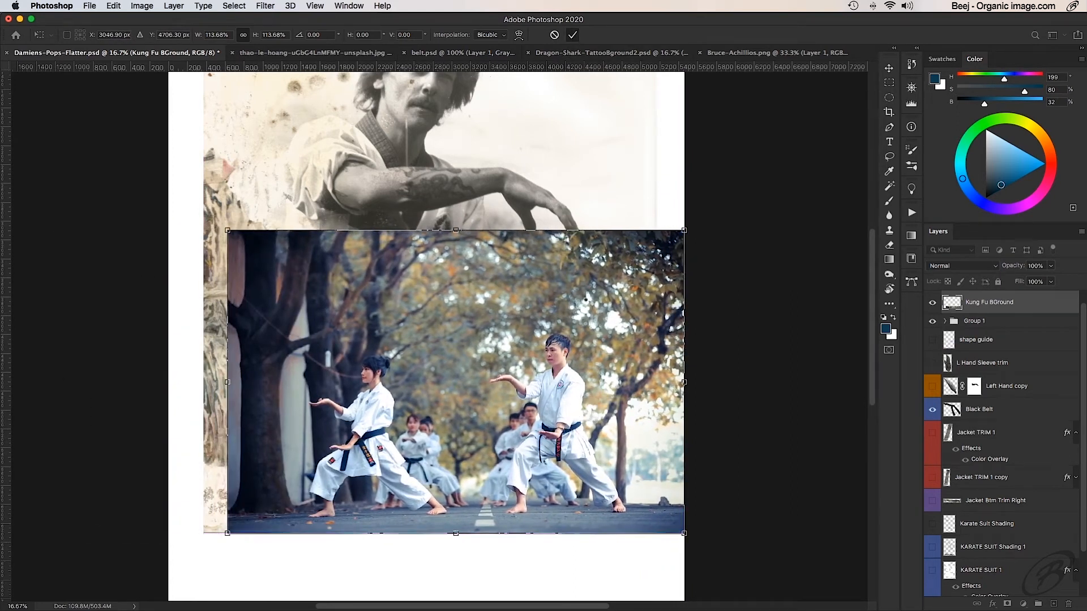
- Add a horizontal guide at the karate students' feet and position the Kung Fu BGround photo across the portrait's width
{"action": "left_click_drag", "start_coordinate": [602, 339], "coordinate": [385, 333]}
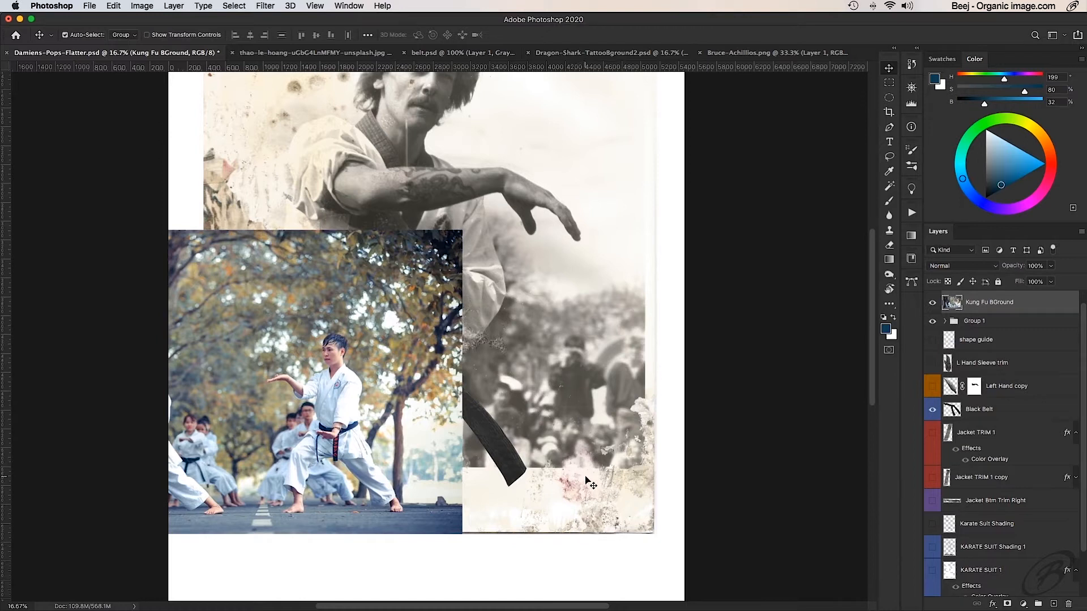
{"action": "left_click_drag", "start_coordinate": [700, 73], "coordinate": [723, 504]}
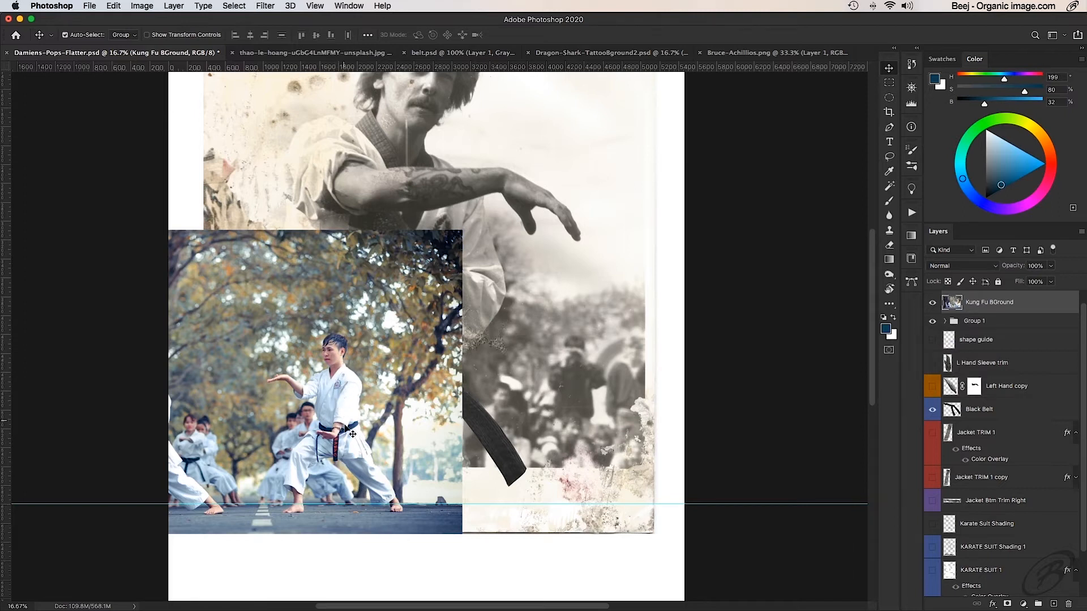
{"action": "left_click_drag", "start_coordinate": [346, 425], "coordinate": [543, 422]}
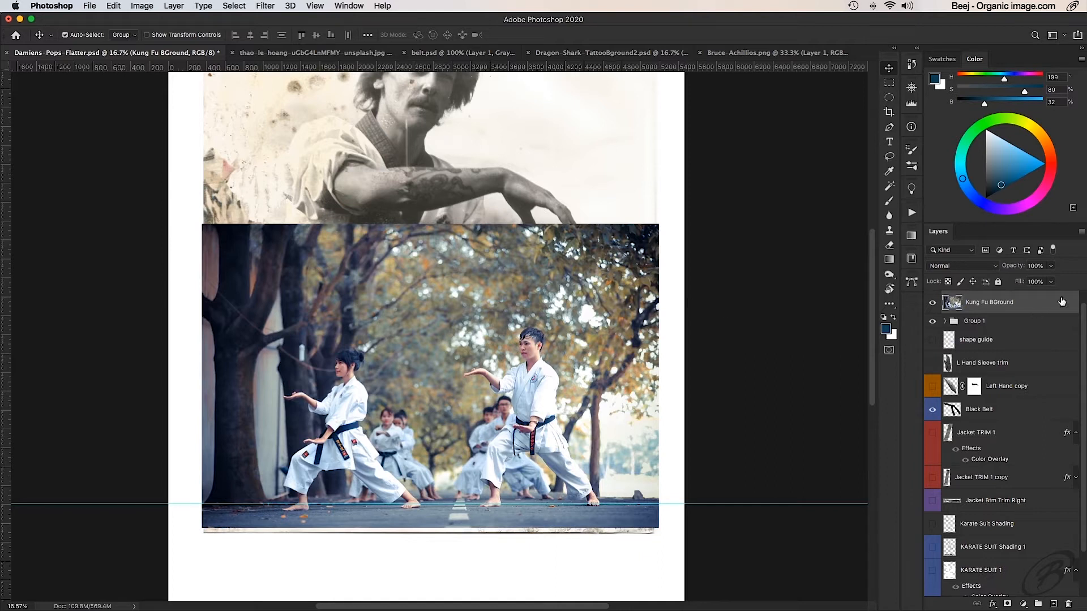
{"action": "double_click", "coordinate": [1011, 304]}
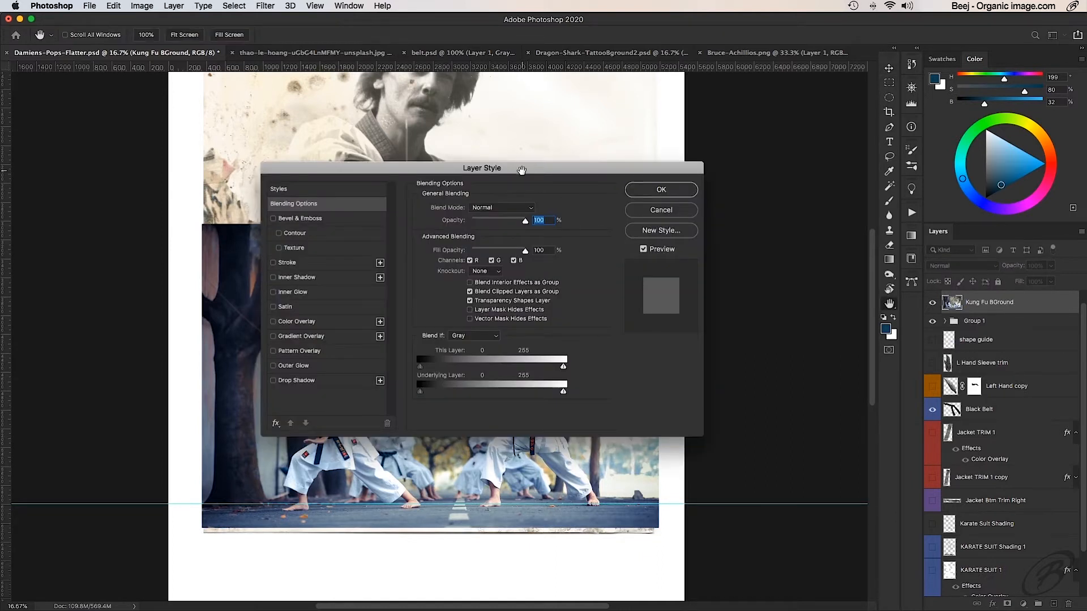
{"action": "left_click_drag", "start_coordinate": [522, 170], "coordinate": [944, 143]}
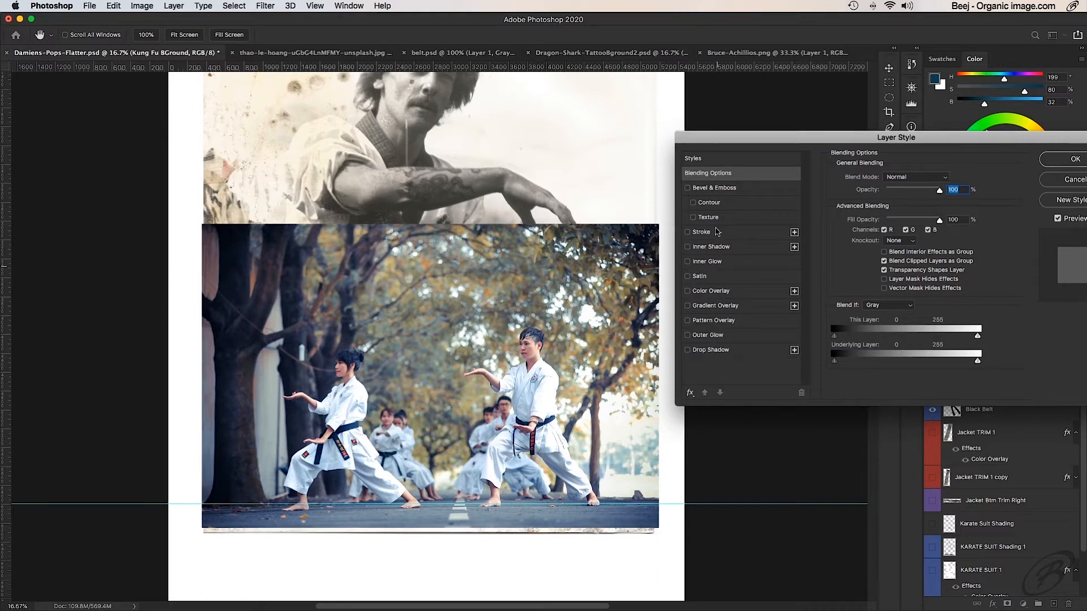
{"action": "left_click", "coordinate": [712, 291]}
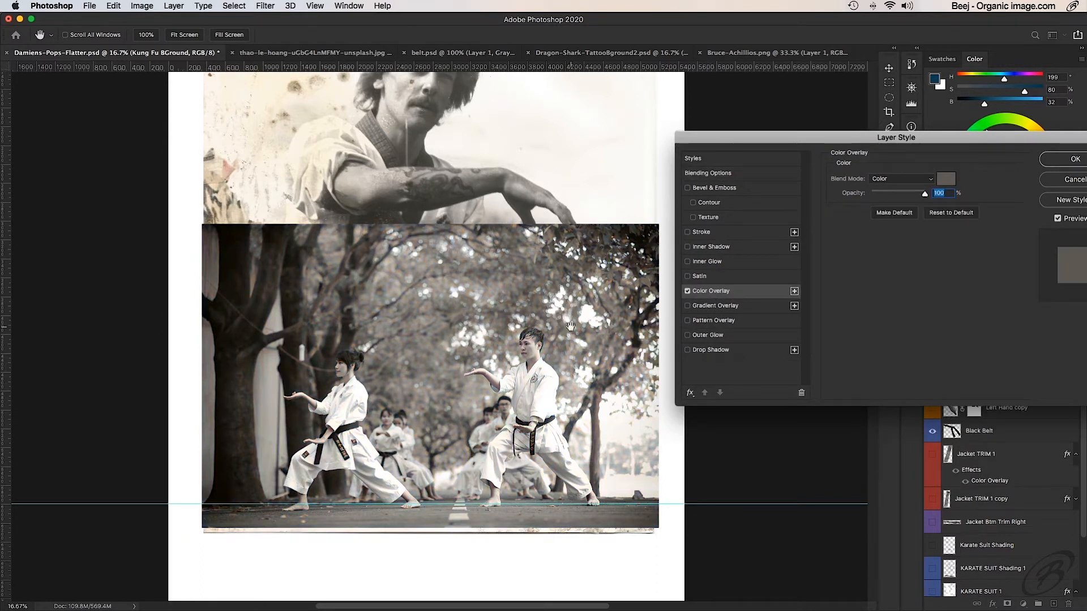
{"action": "left_click", "coordinate": [1054, 183]}
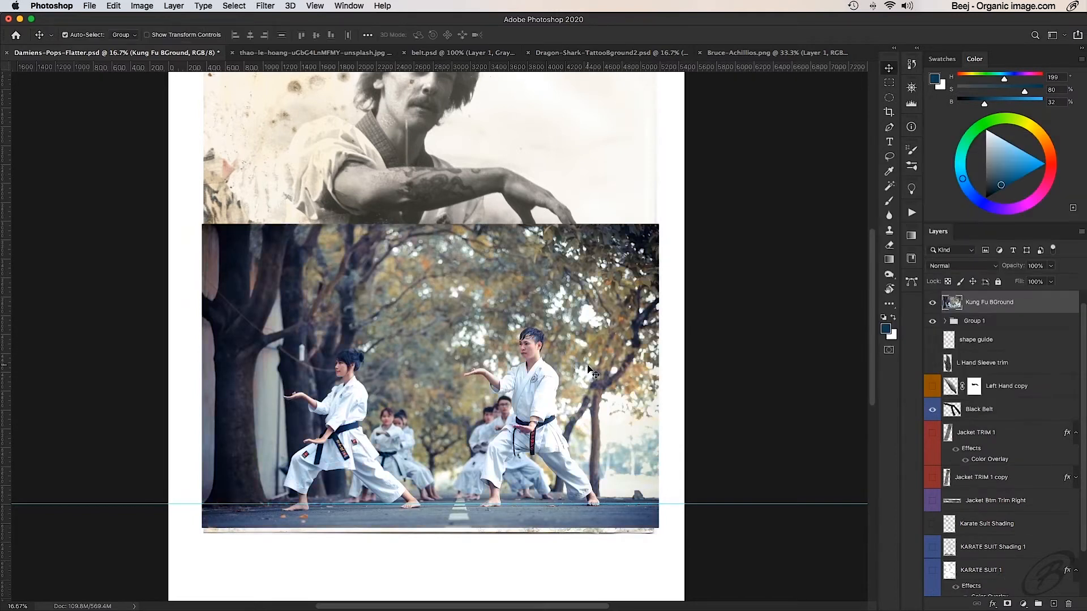
- Shift the Kung Fu BGround photo left to uncover the original background crowd and add a Color Overlay effect to it
{"action": "left_click_drag", "start_coordinate": [594, 373], "coordinate": [457, 372]}
{"action": "double_click", "coordinate": [1058, 303]}
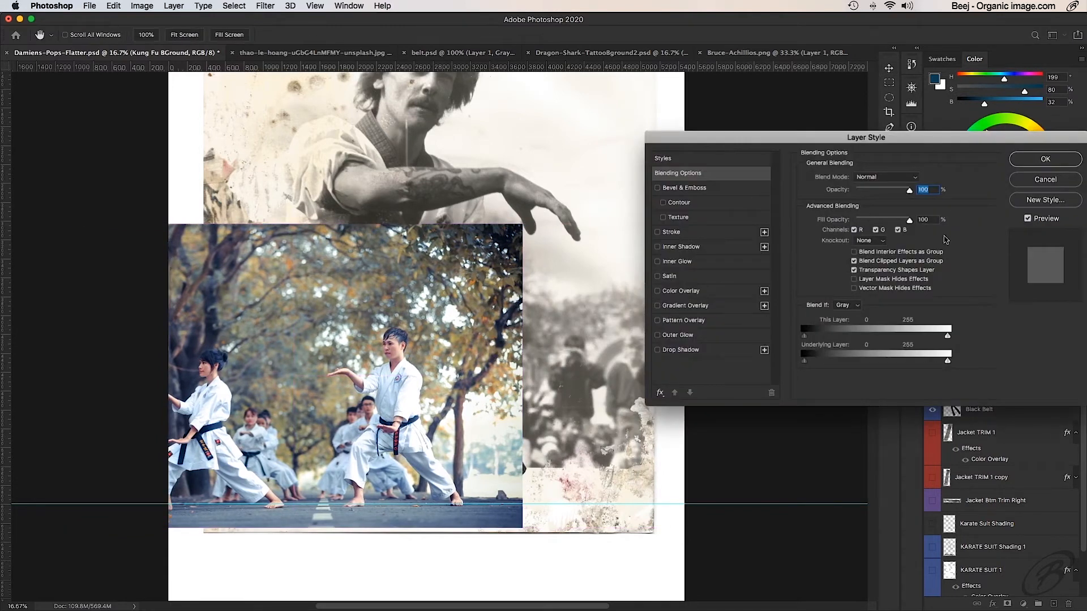
{"action": "left_click", "coordinate": [715, 294]}
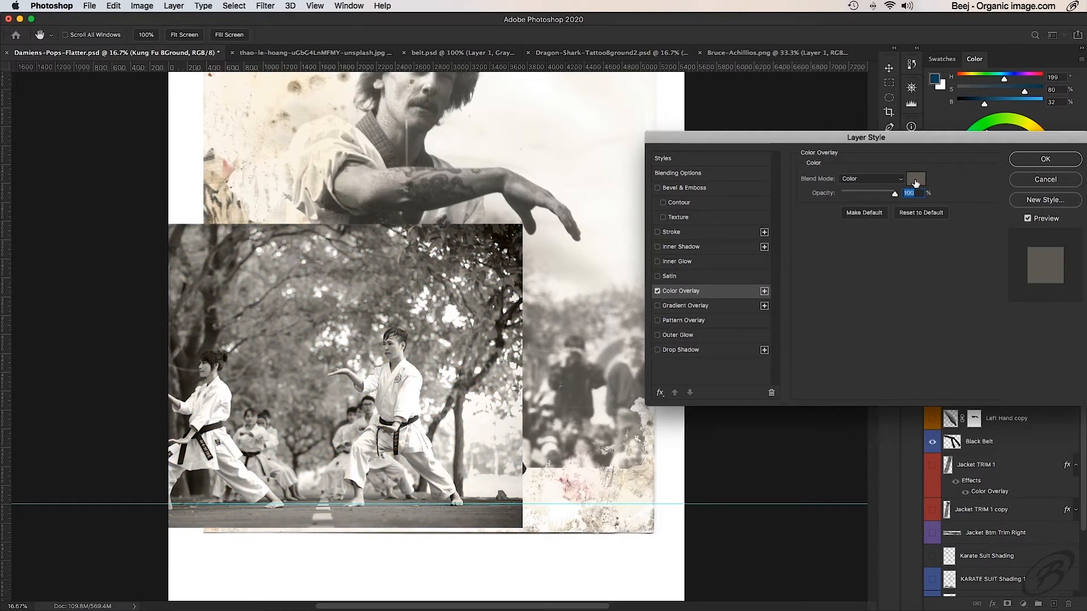
- Try the Multiply blend mode for the Color Overlay and set it back to Color
{"action": "left_click", "coordinate": [899, 178]}
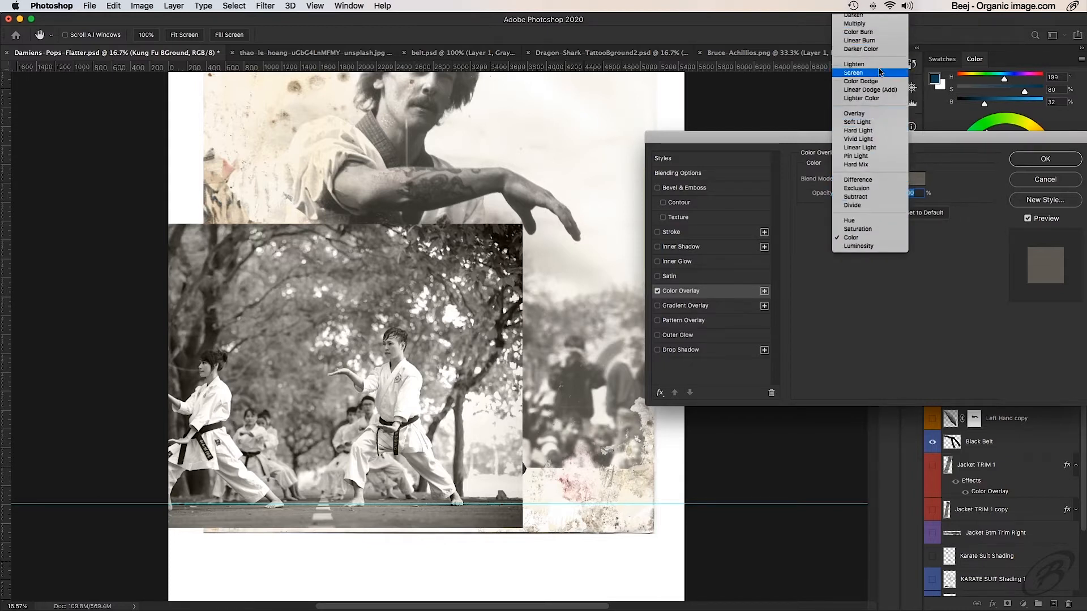
{"action": "left_click", "coordinate": [874, 24]}
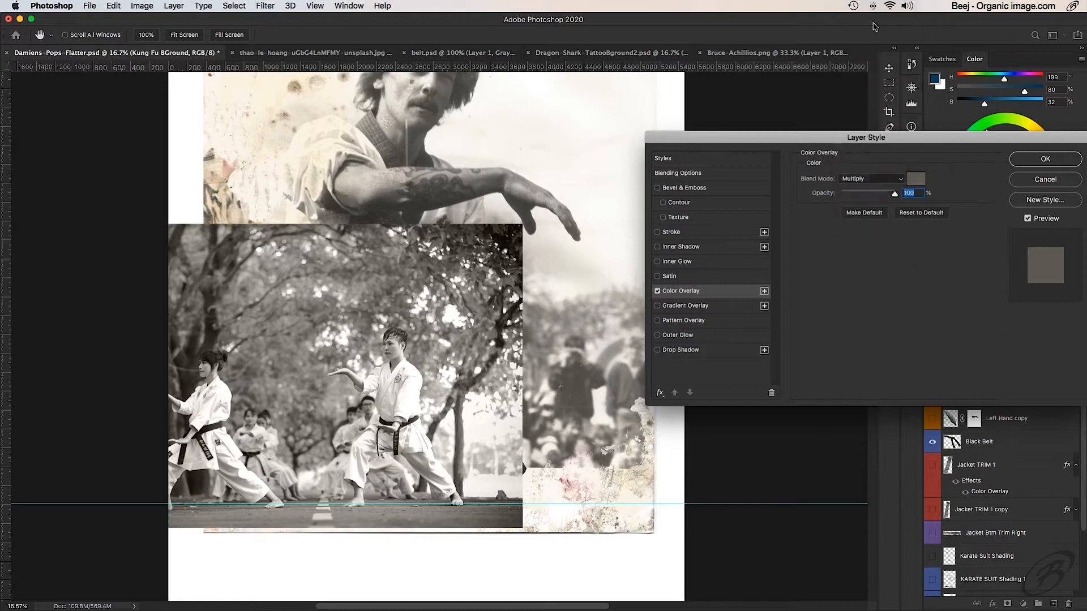
{"action": "left_click", "coordinate": [901, 178]}
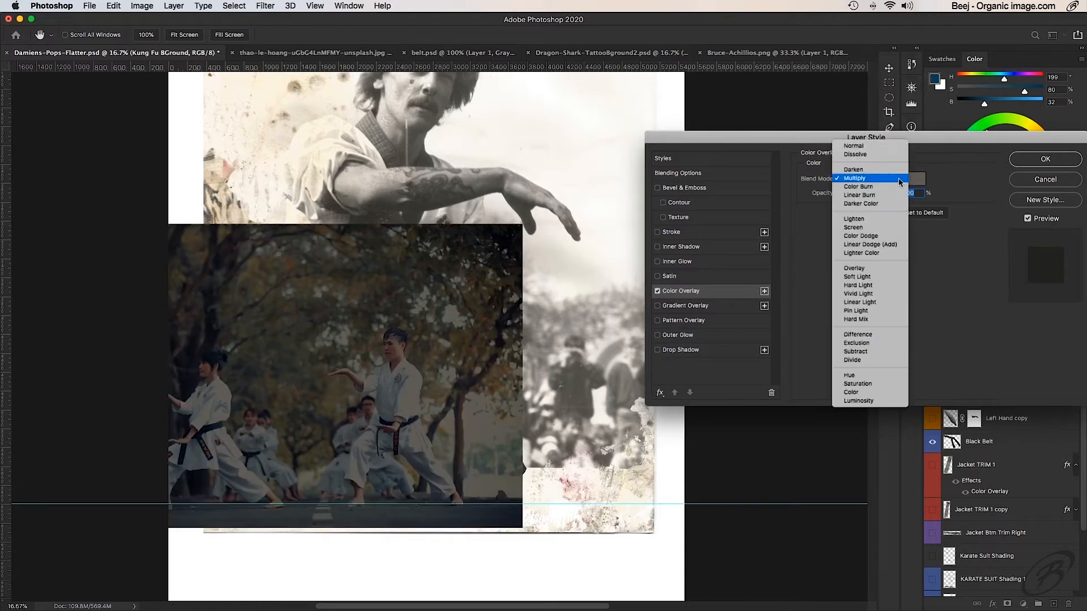
{"action": "left_click", "coordinate": [861, 393]}
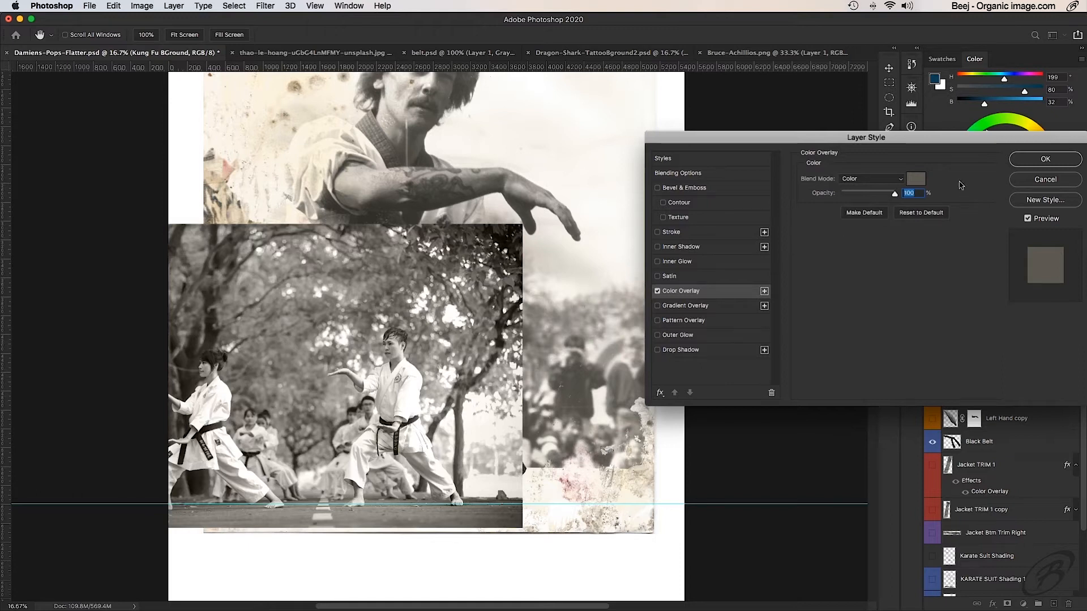
- Sample trial overlay colours from the original blurred crowd, restore the grey-brown 5f5c55, and apply the Color Overlay at 100% opacity
{"action": "left_click", "coordinate": [916, 180]}
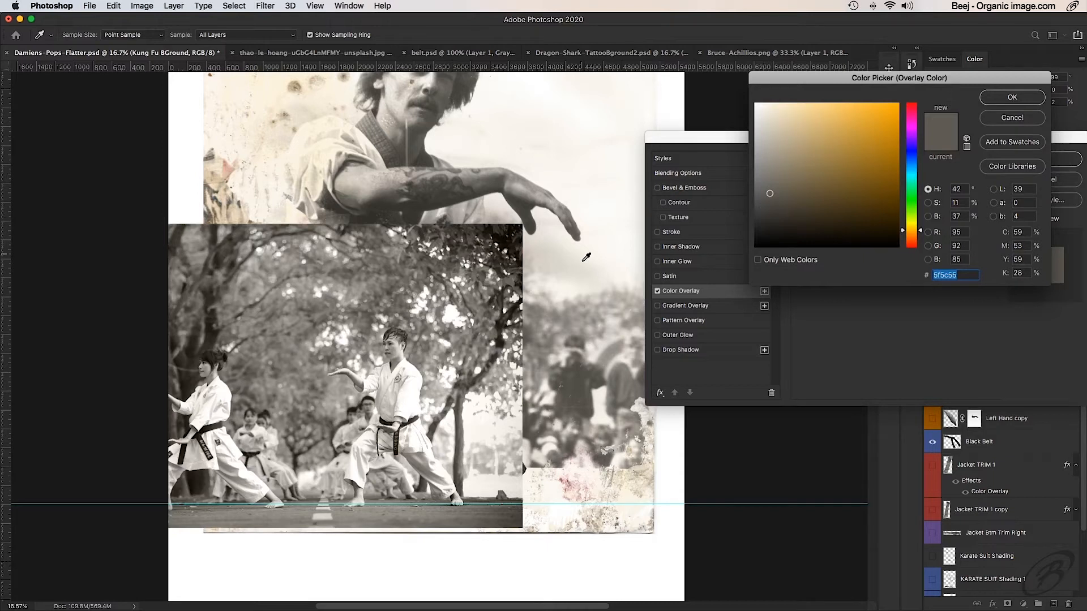
{"action": "mouse_move", "coordinate": [573, 375]}
{"action": "left_mouse_down"}
{"action": "mouse_move", "coordinate": [539, 368]}
{"action": "mouse_move", "coordinate": [569, 342]}
{"action": "mouse_move", "coordinate": [542, 372]}
{"action": "mouse_move", "coordinate": [576, 387]}
{"action": "left_mouse_up"}
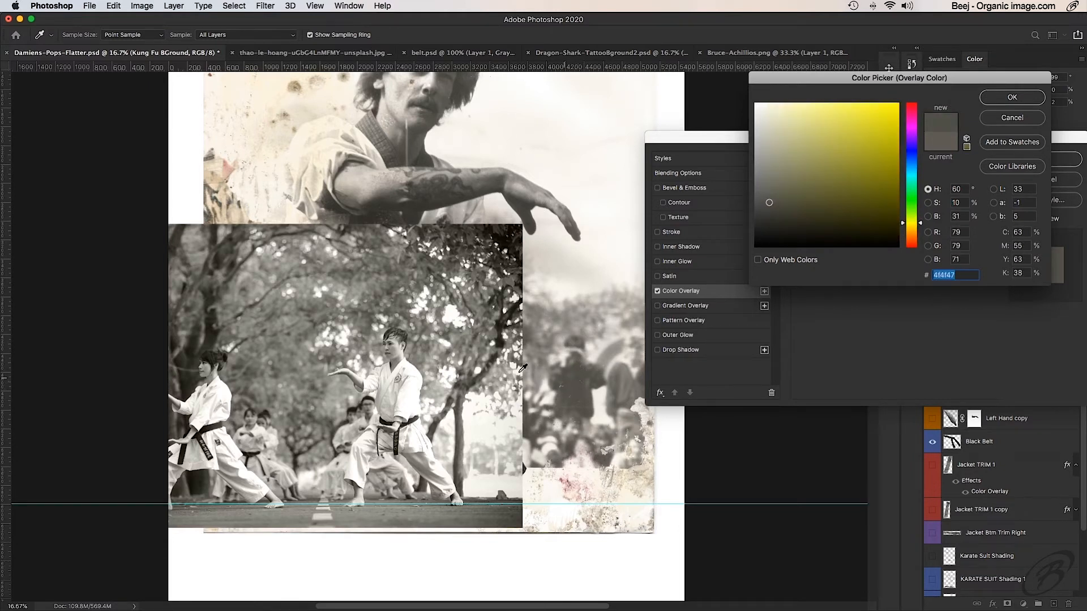
{"action": "left_click_drag", "start_coordinate": [581, 374], "coordinate": [545, 368]}
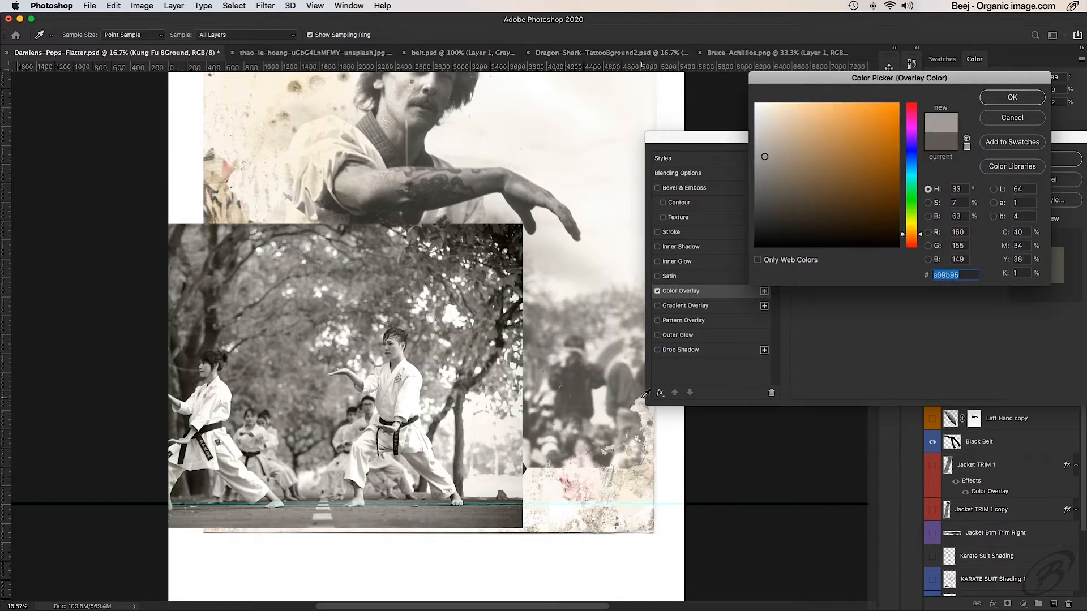
{"action": "left_click", "coordinate": [940, 142]}
{"action": "left_click", "coordinate": [1010, 97]}
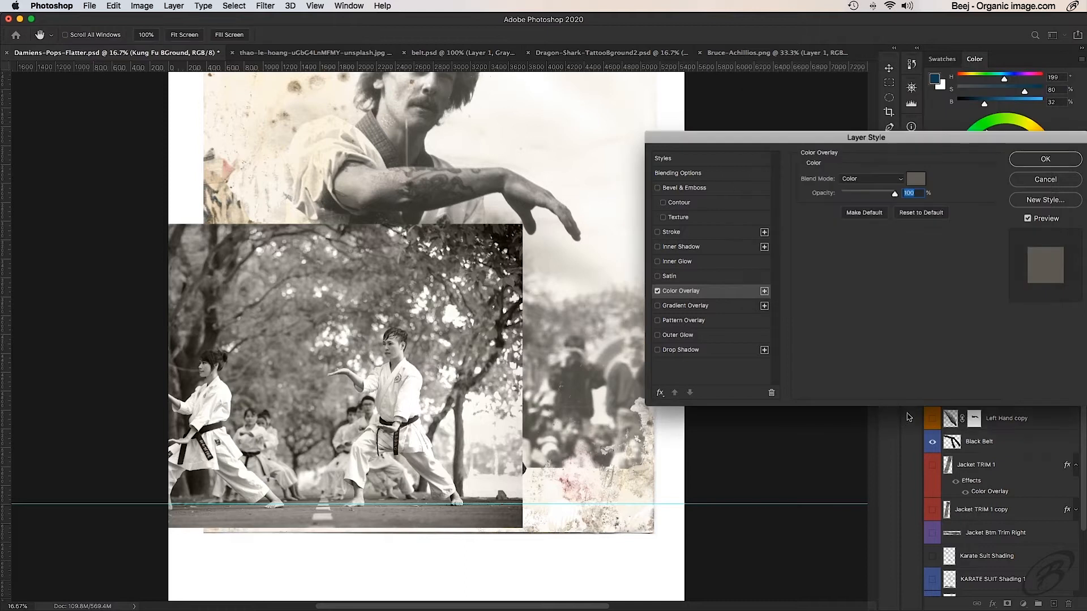
{"action": "left_click", "coordinate": [1046, 160]}
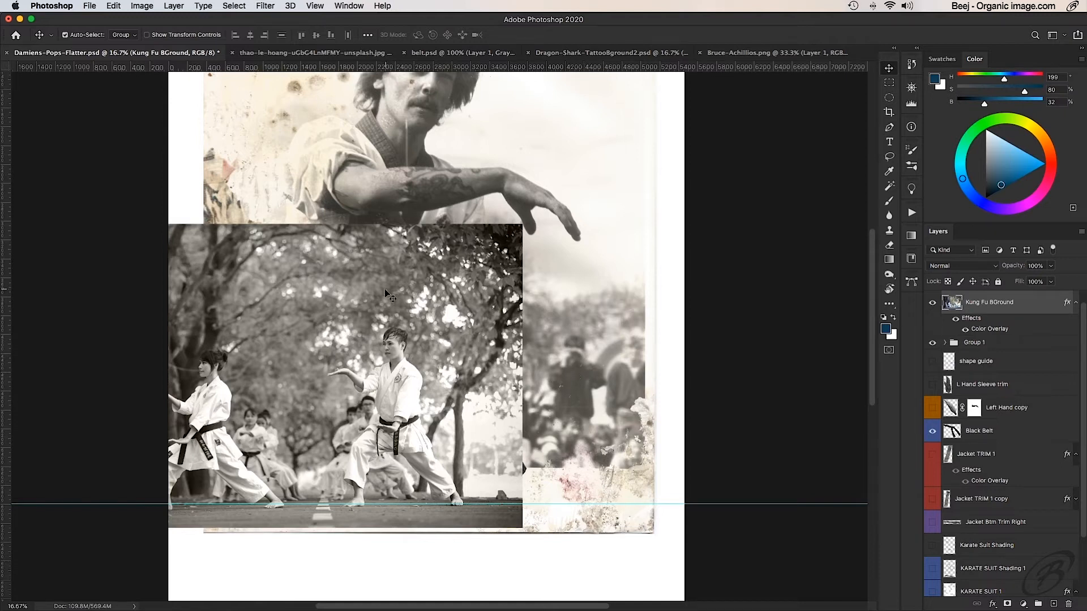
- Hide the Kung Fu BGround layer, show the crowd 1 layer in Group 1 and move the crowd right across the portrait
{"action": "left_click", "coordinate": [932, 302]}
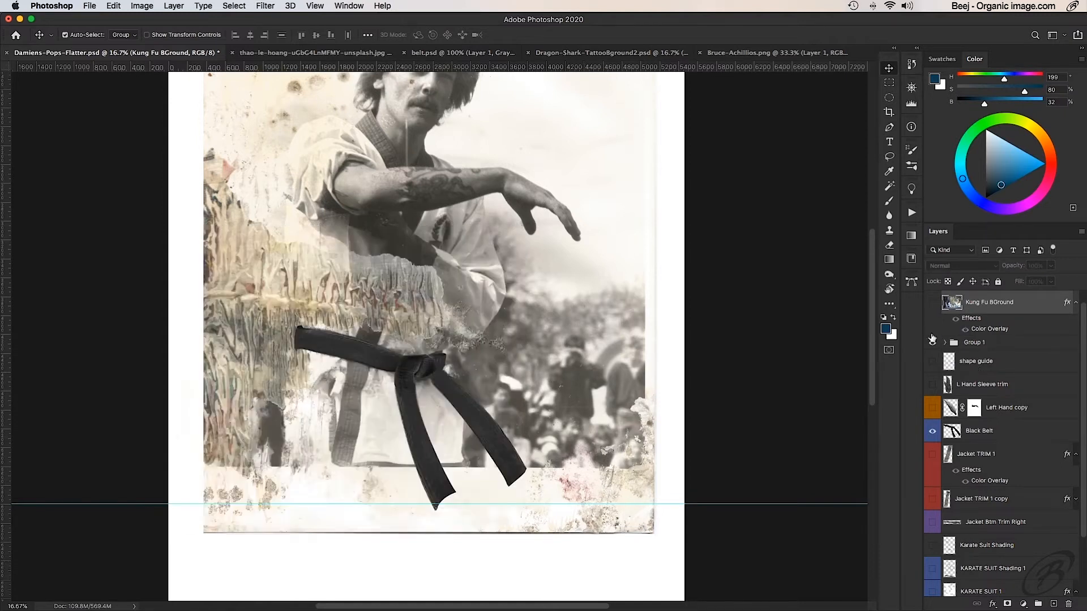
{"action": "left_click", "coordinate": [944, 343]}
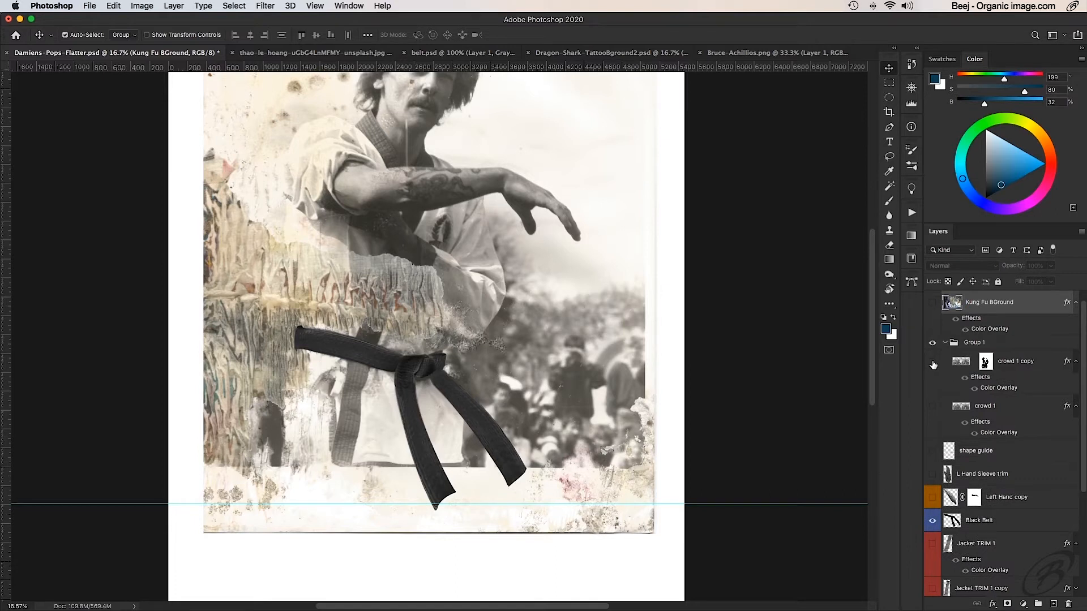
{"action": "left_click", "coordinate": [932, 407]}
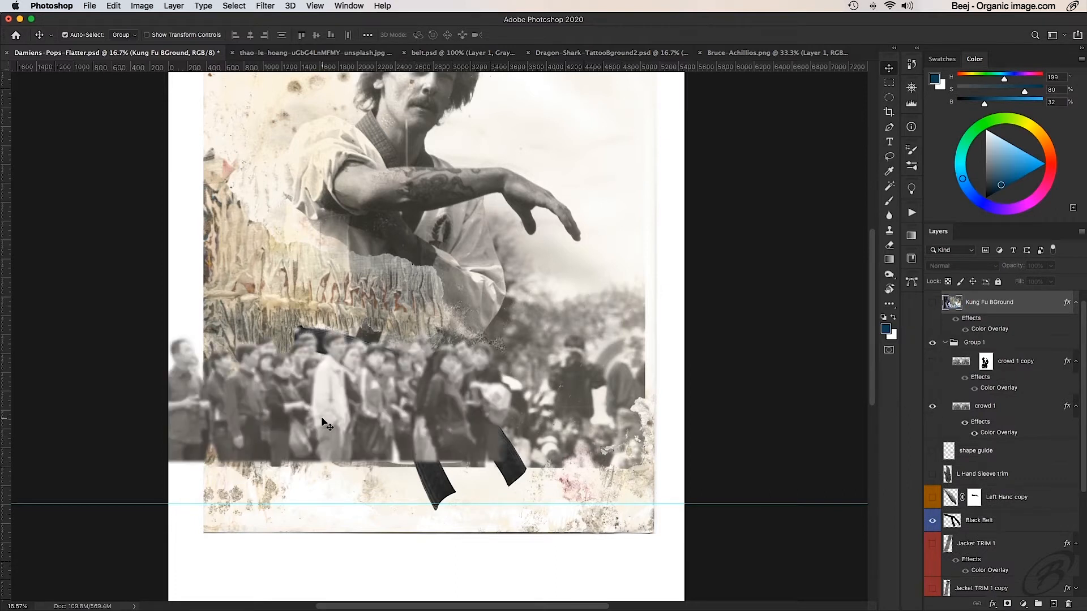
{"action": "left_click_drag", "start_coordinate": [324, 399], "coordinate": [375, 403]}
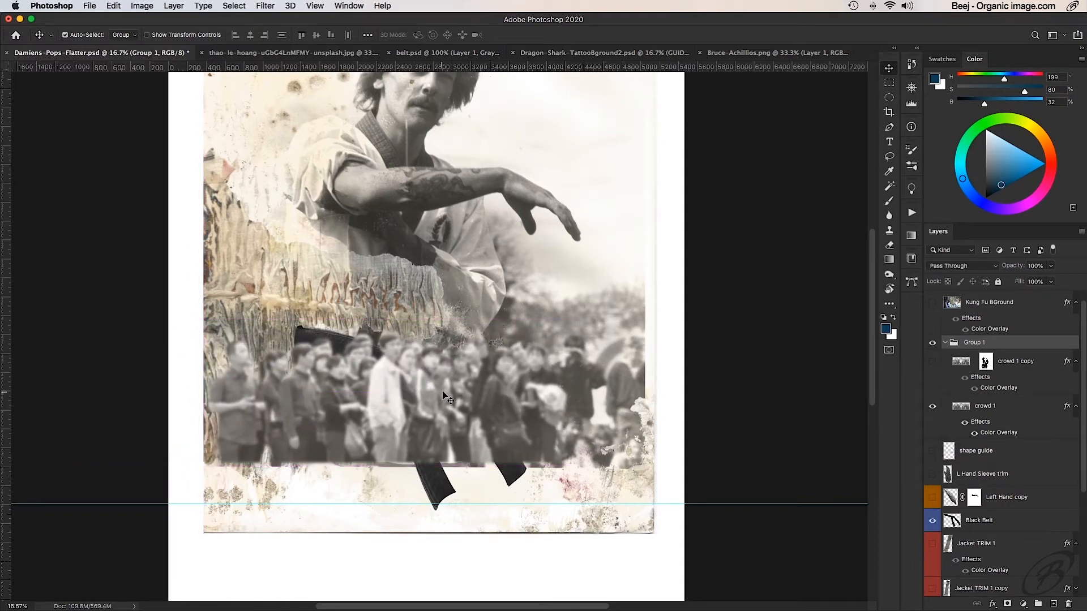
{"action": "mouse_move", "coordinate": [534, 388]}
{"action": "left_mouse_down"}
{"action": "mouse_move", "coordinate": [458, 389]}
{"action": "mouse_move", "coordinate": [550, 380]}
{"action": "mouse_move", "coordinate": [532, 387]}
{"action": "left_mouse_up"}
- Compare the image with and without Group 1, leave the group hidden and collapsed, and show the Kung Fu BGround layer again
{"action": "left_click", "coordinate": [932, 343]}
{"action": "left_click", "coordinate": [931, 343]}
{"action": "left_click", "coordinate": [932, 343]}
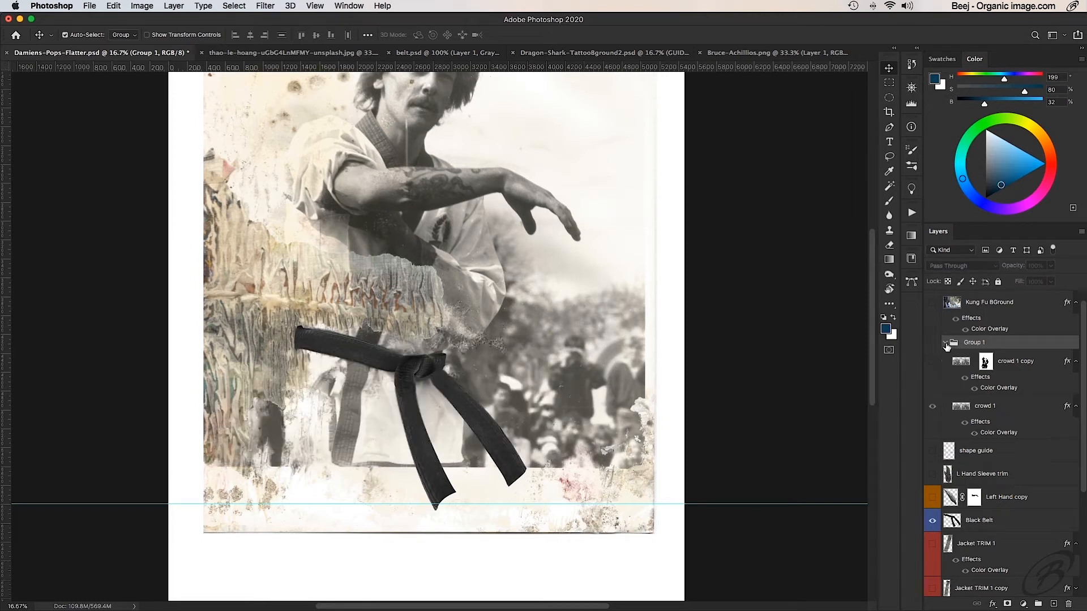
{"action": "left_click", "coordinate": [945, 343]}
{"action": "left_click", "coordinate": [932, 302]}
{"action": "left_click", "coordinate": [992, 302]}
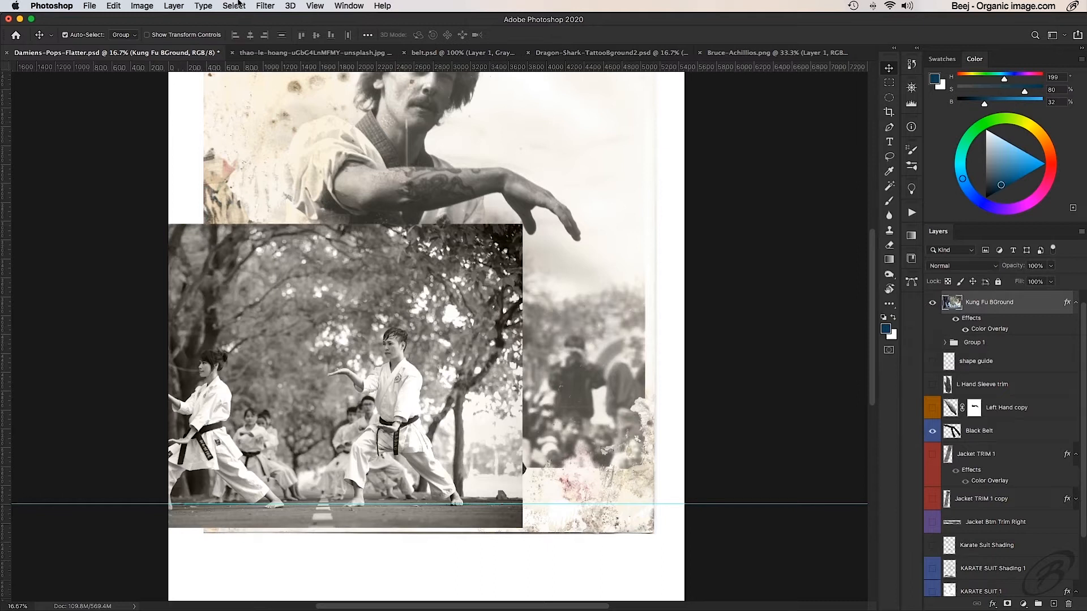
- Start a Gaussian Blur on the Kung Fu BGround layer and frame the front student's face in the filter preview at 33%
{"action": "left_click", "coordinate": [266, 4]}
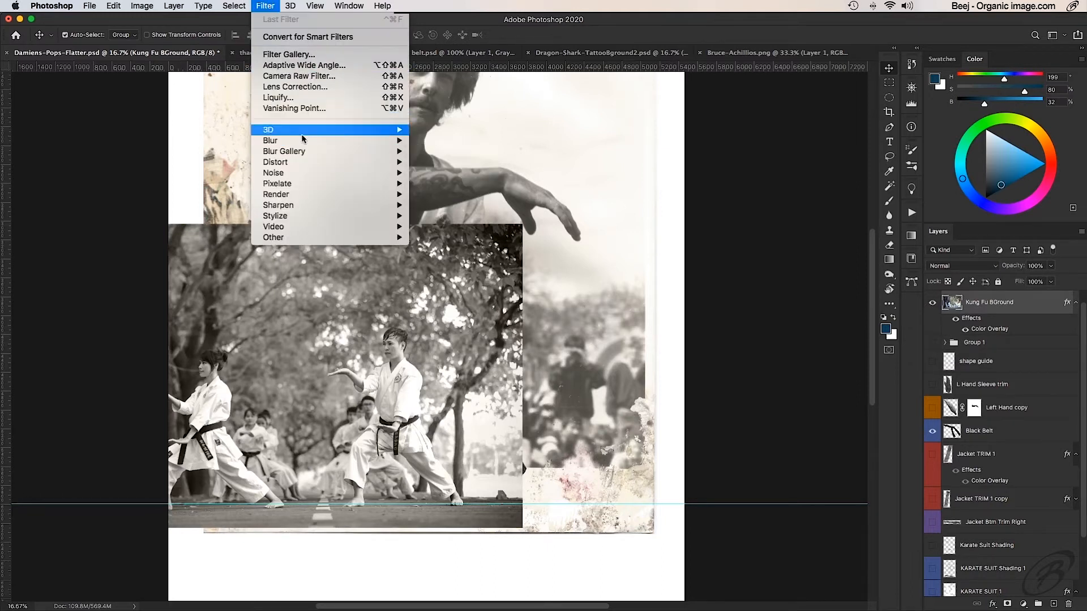
{"action": "mouse_move", "coordinate": [302, 145]}
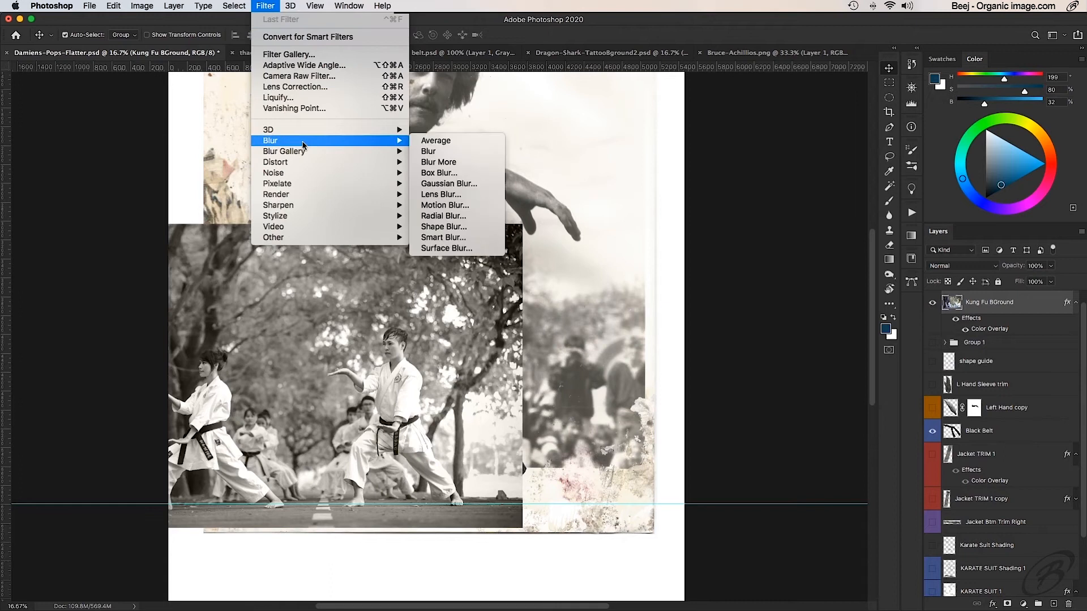
{"action": "left_click", "coordinate": [458, 189]}
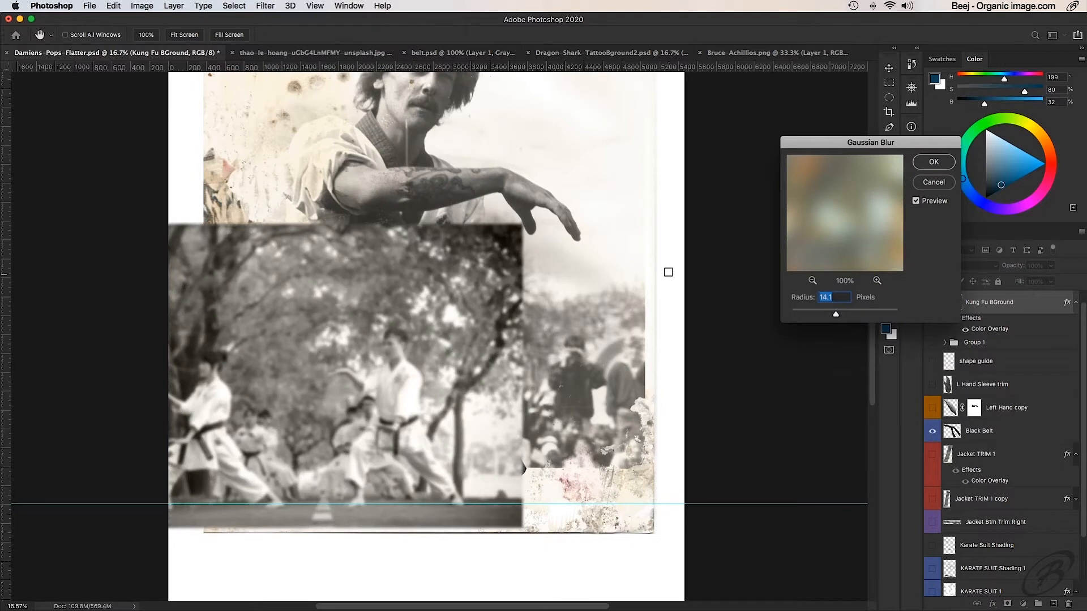
{"action": "left_click_drag", "start_coordinate": [862, 144], "coordinate": [685, 204]}
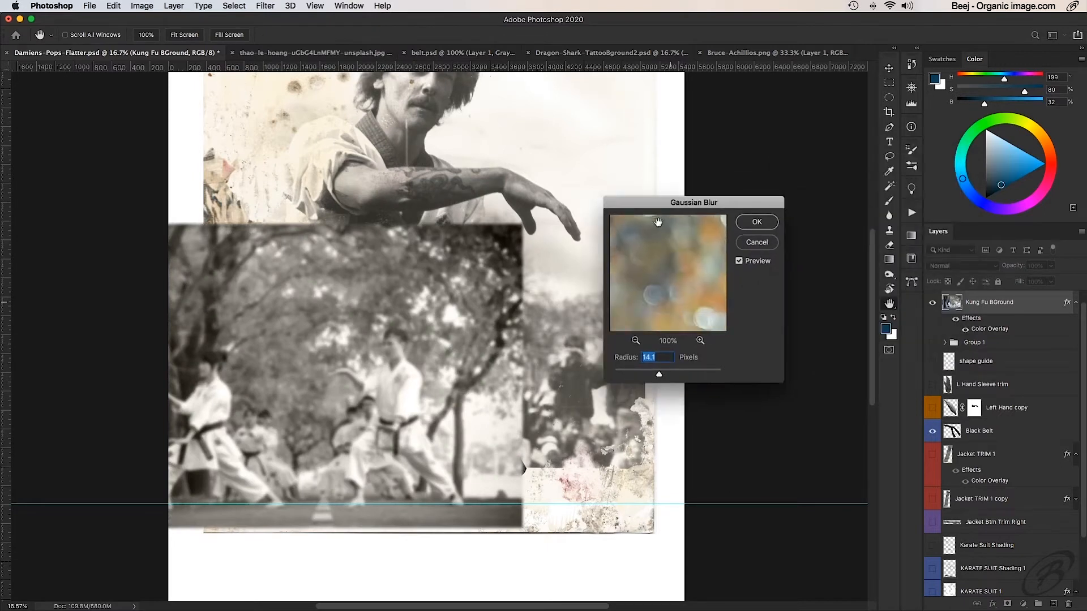
{"action": "left_click", "coordinate": [634, 341]}
{"action": "left_click", "coordinate": [635, 340]}
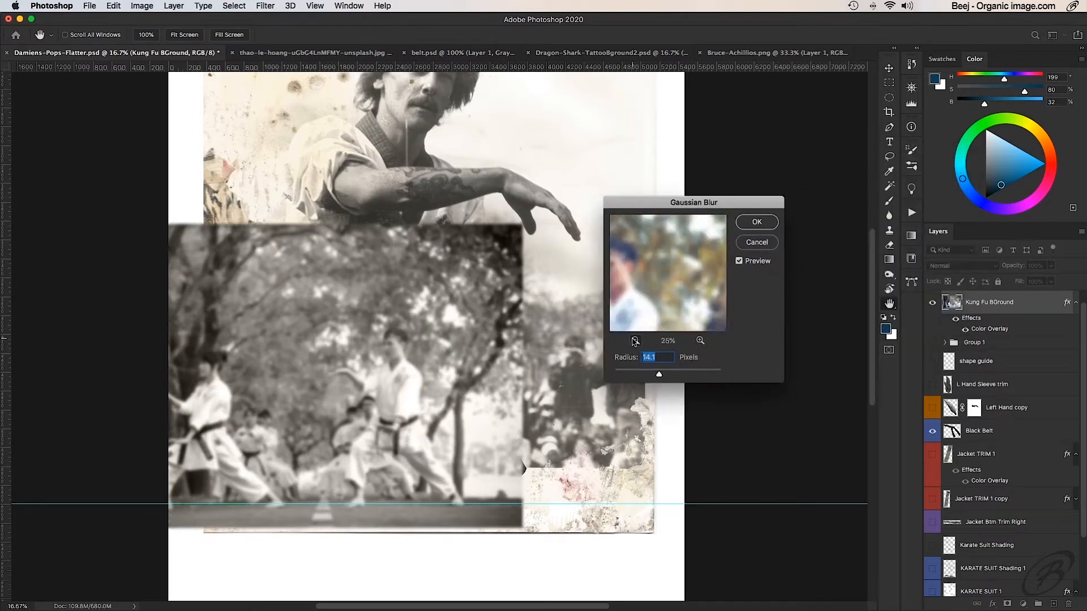
{"action": "left_click_drag", "start_coordinate": [625, 297], "coordinate": [655, 287]}
{"action": "left_click", "coordinate": [700, 340]}
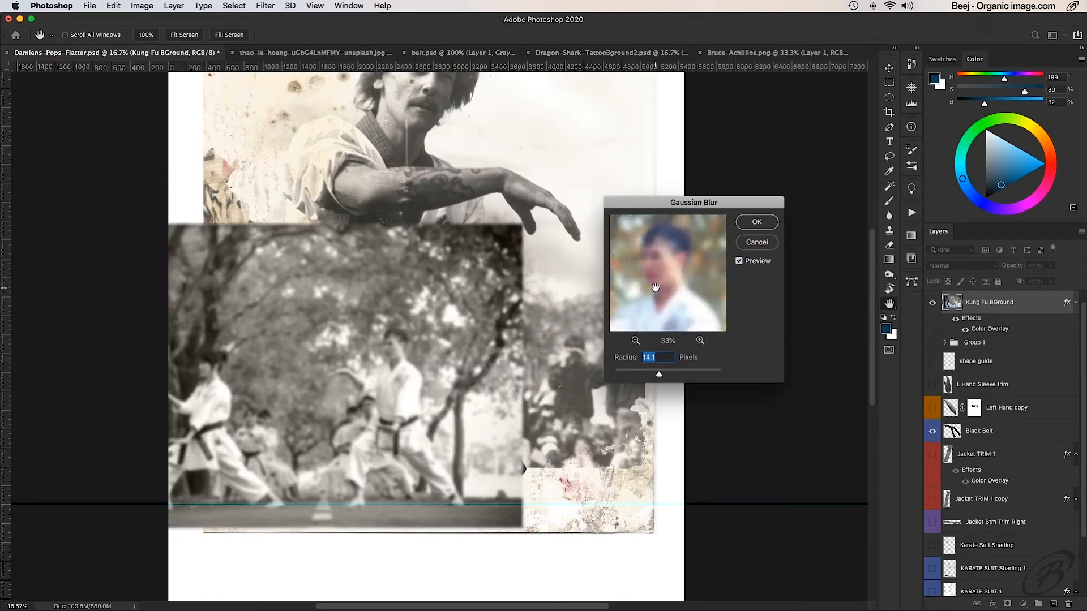
- Compare the photo with and without blur, try weaker and stronger radii, and apply the Gaussian Blur at 14.1 pixels
{"action": "left_click", "coordinate": [739, 261]}
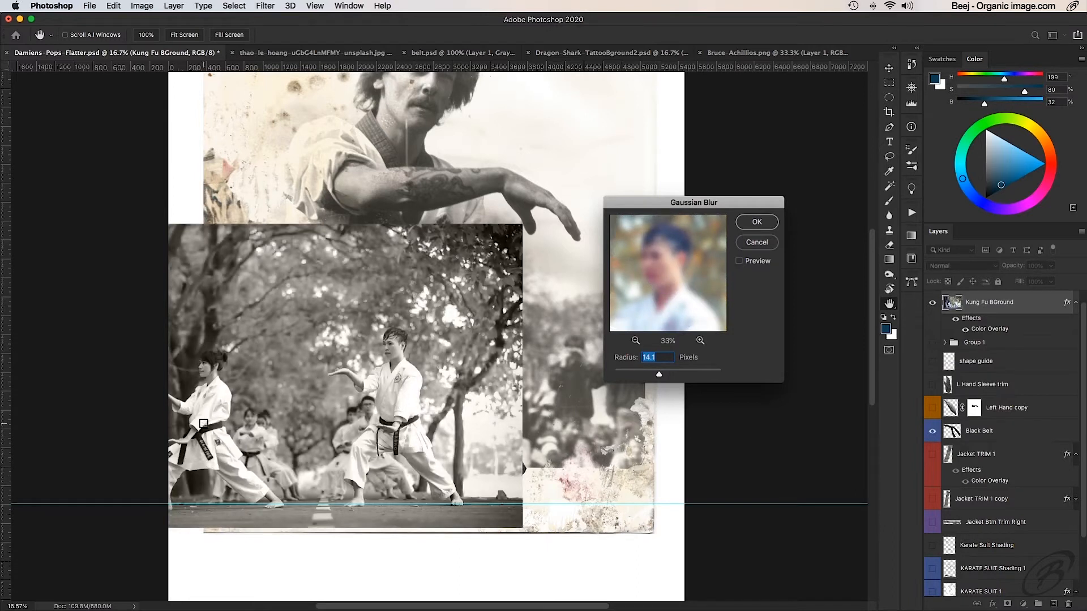
{"action": "left_click", "coordinate": [738, 261]}
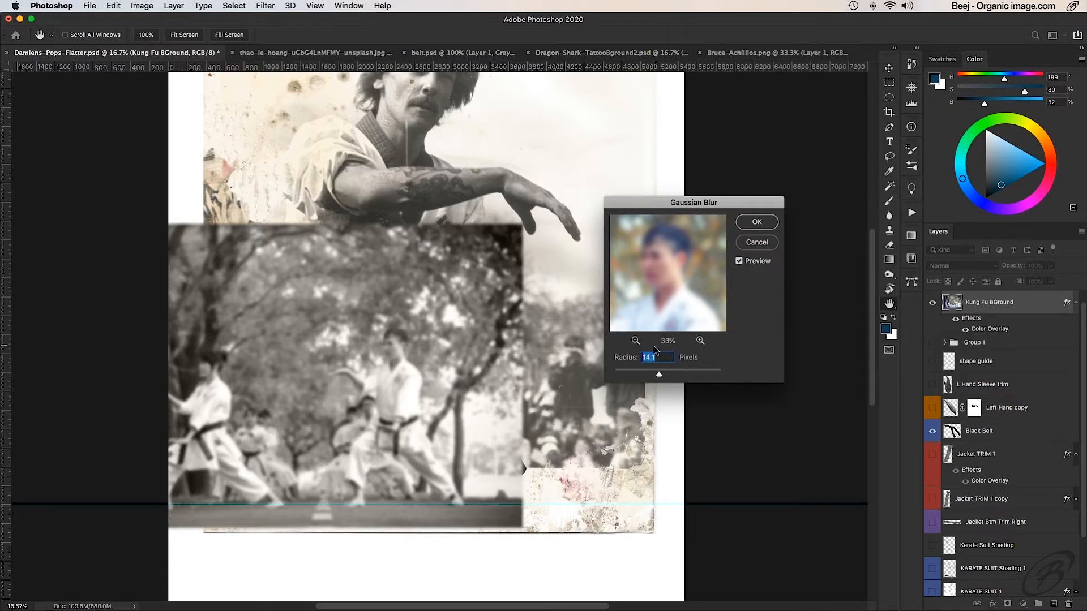
{"action": "left_click_drag", "start_coordinate": [658, 378], "coordinate": [637, 376]}
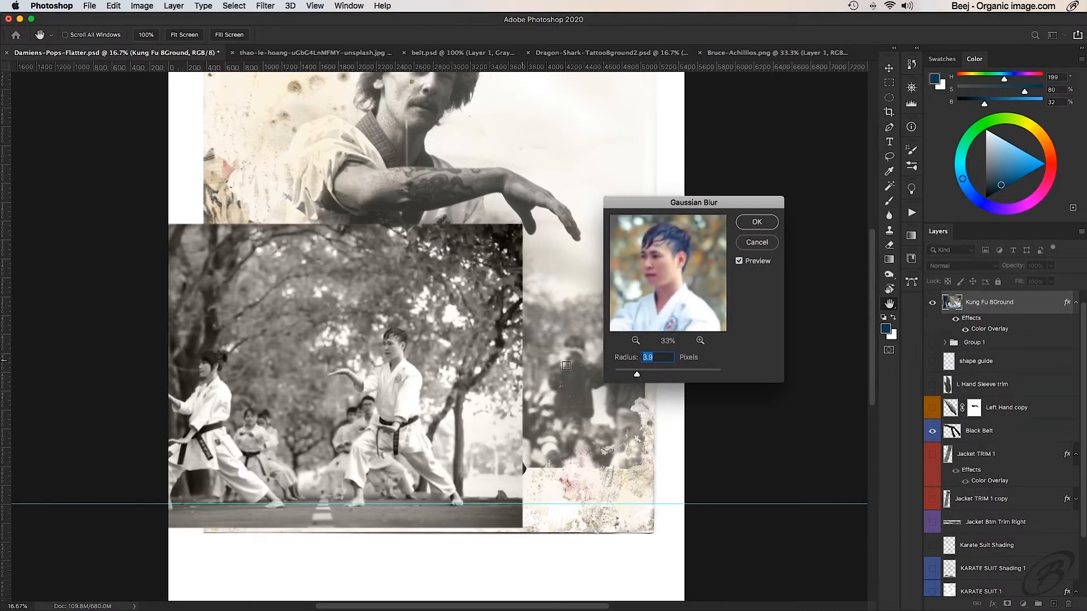
{"action": "left_click_drag", "start_coordinate": [636, 378], "coordinate": [679, 375]}
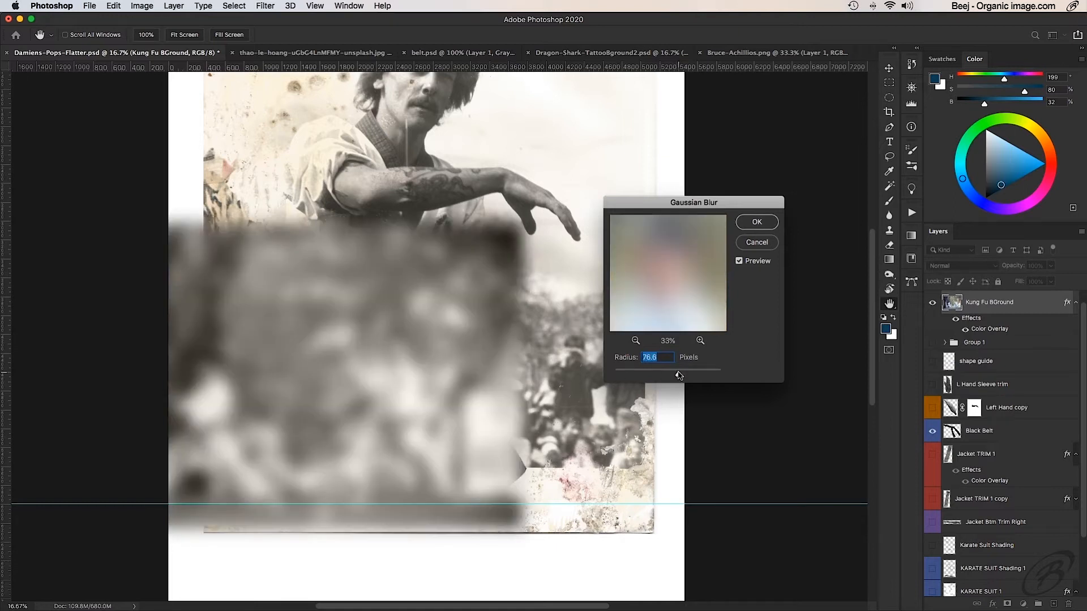
{"action": "type", "text": "14.1"}
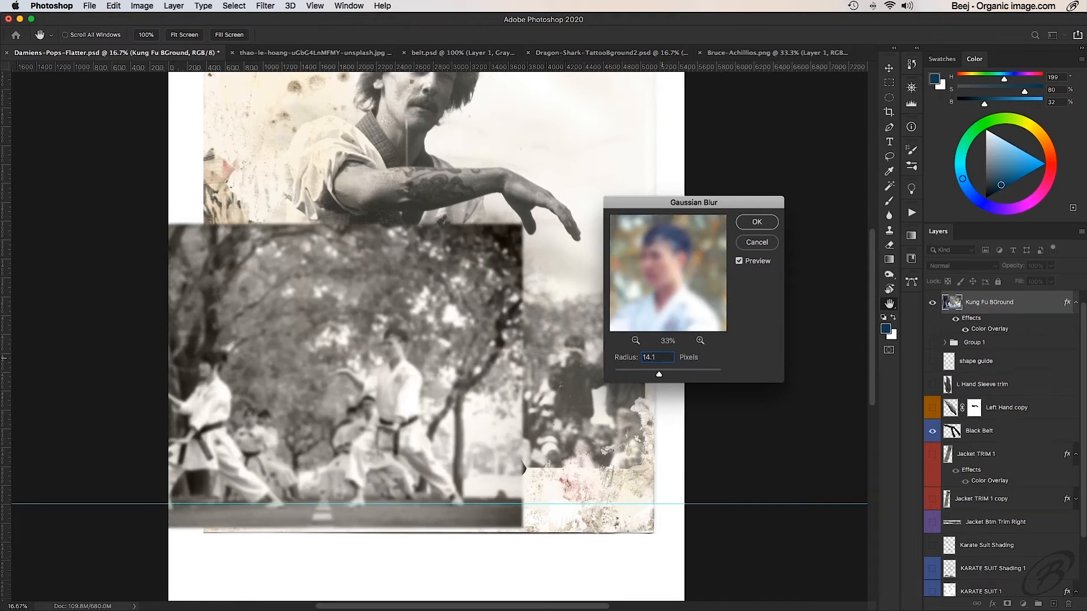
{"action": "left_click", "coordinate": [764, 222]}
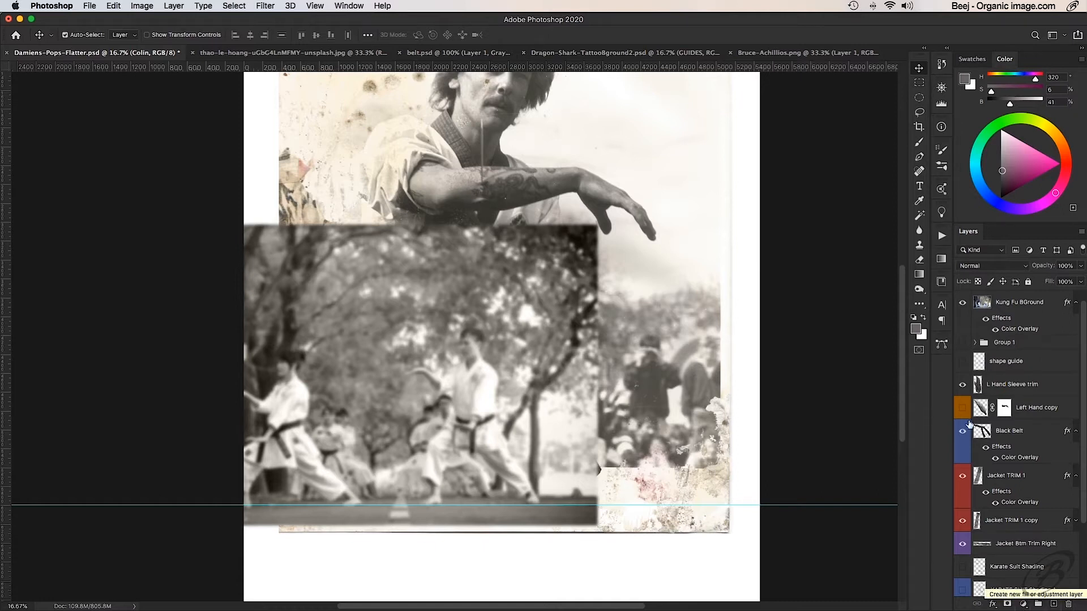
- Add a Levels adjustment layer above the Kung Fu BGround layer
{"action": "left_click", "coordinate": [1009, 303]}
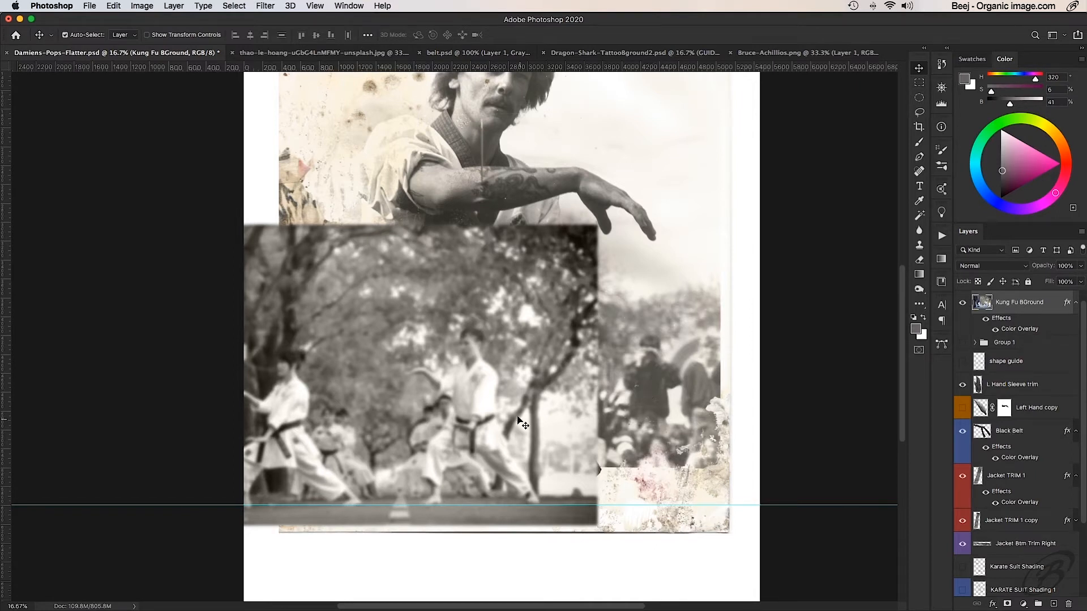
{"action": "left_click", "coordinate": [1022, 605]}
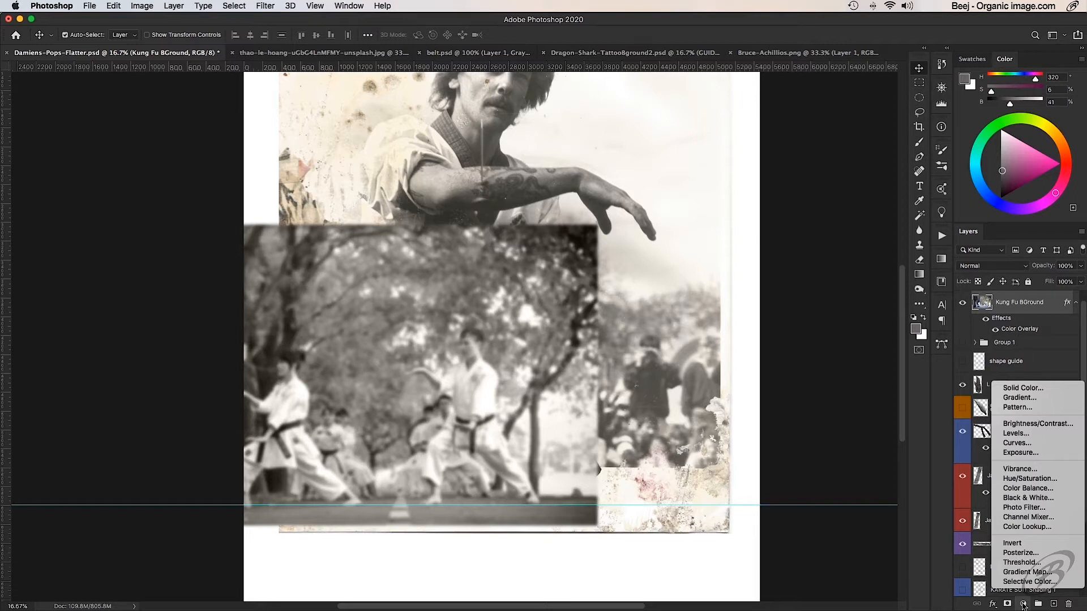
{"action": "left_click", "coordinate": [1050, 433]}
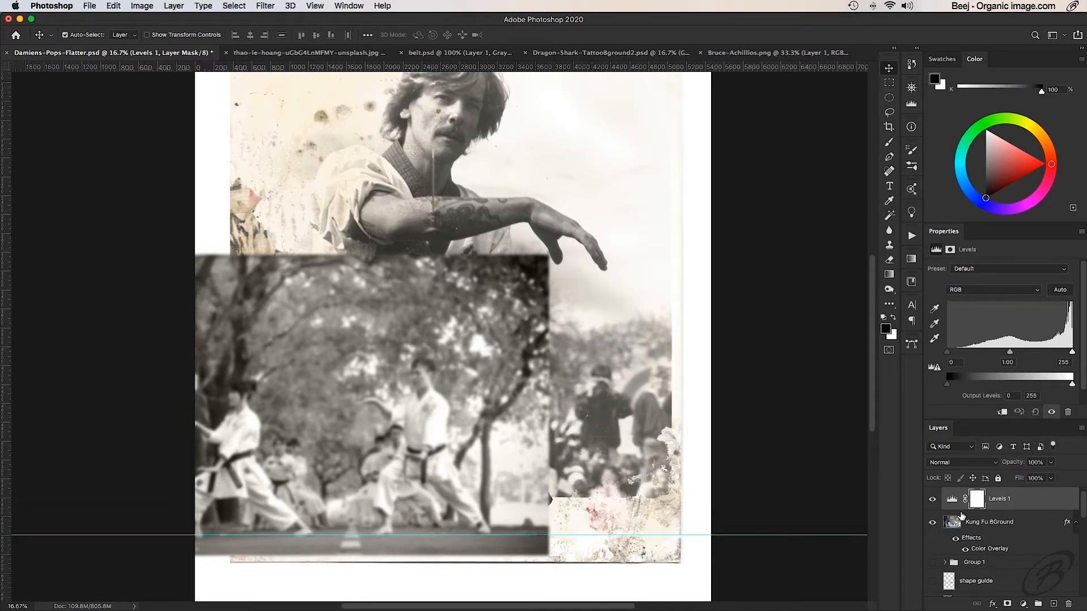
- Try a direct Levels adjustment on the Kung Fu BGround layer with output black at 87 and 76, and cancel it
{"action": "left_click", "coordinate": [1000, 522]}
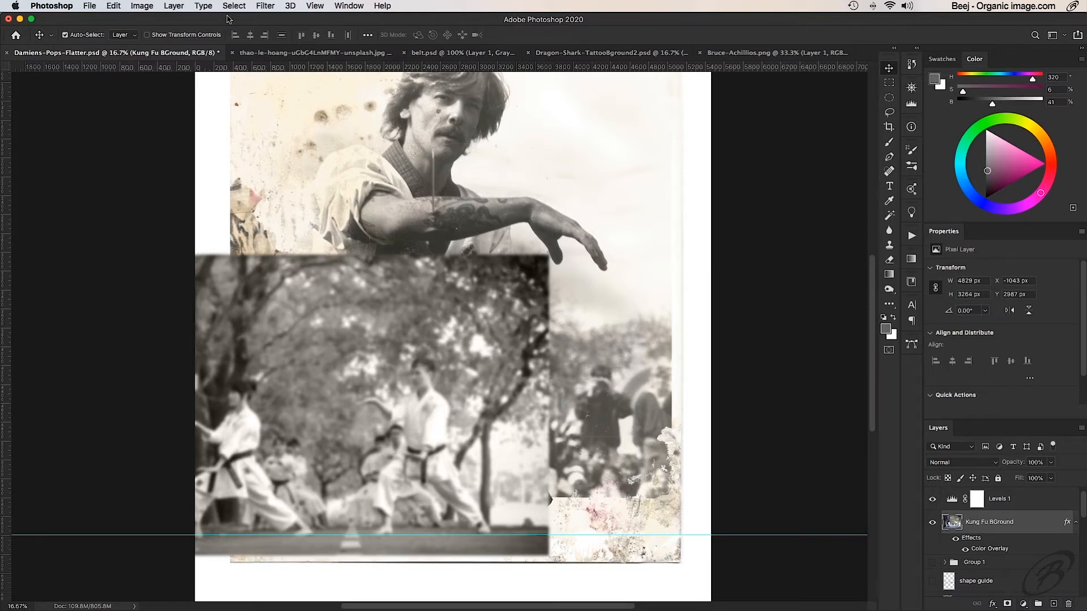
{"action": "left_click", "coordinate": [173, 6]}
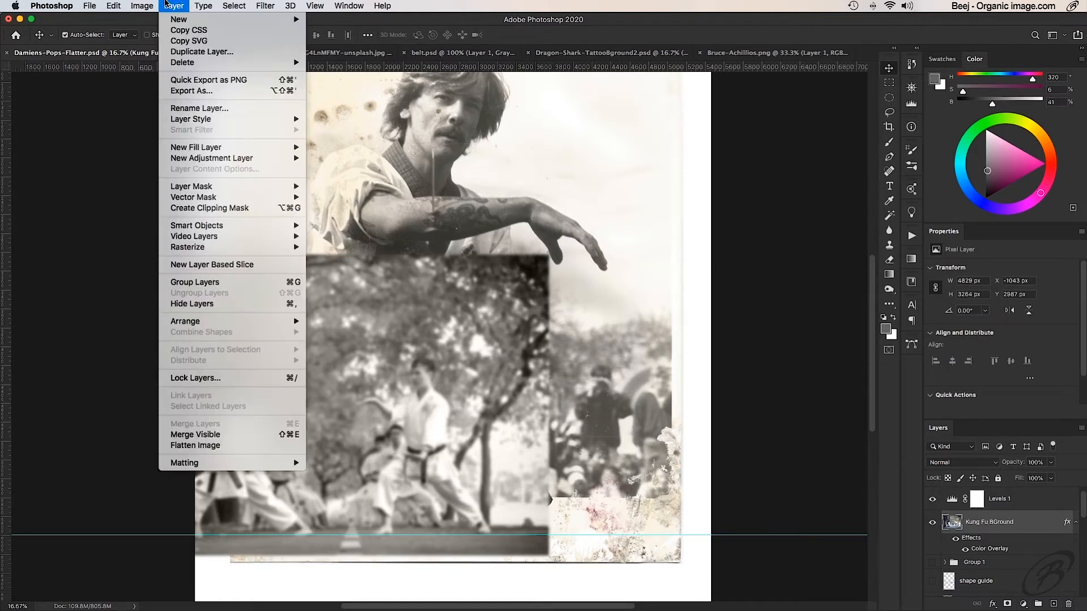
{"action": "mouse_move", "coordinate": [146, 5]}
{"action": "mouse_move", "coordinate": [159, 40]}
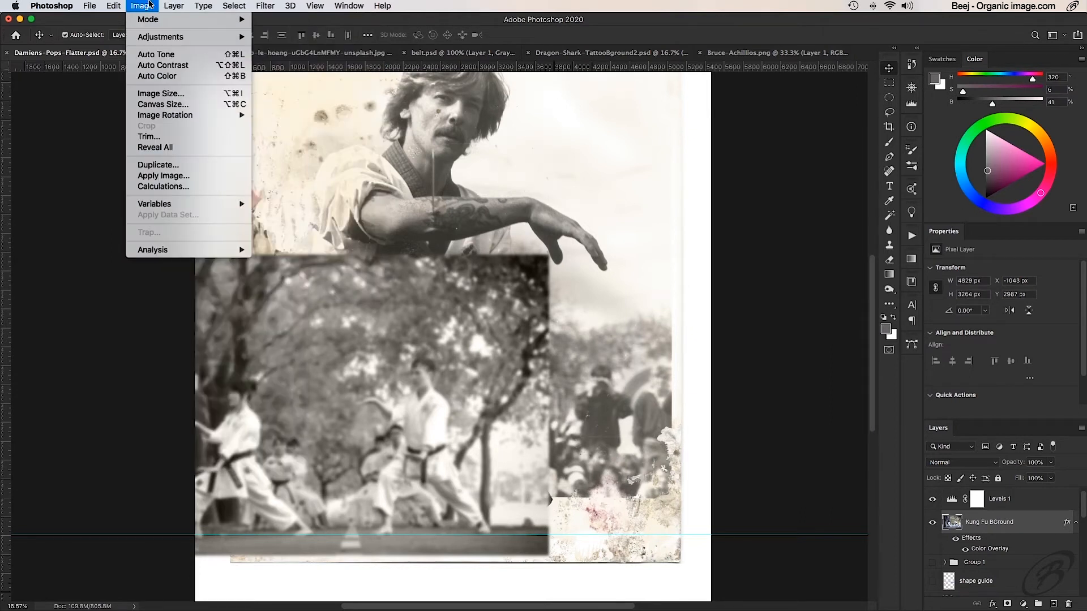
{"action": "left_click", "coordinate": [150, 5]}
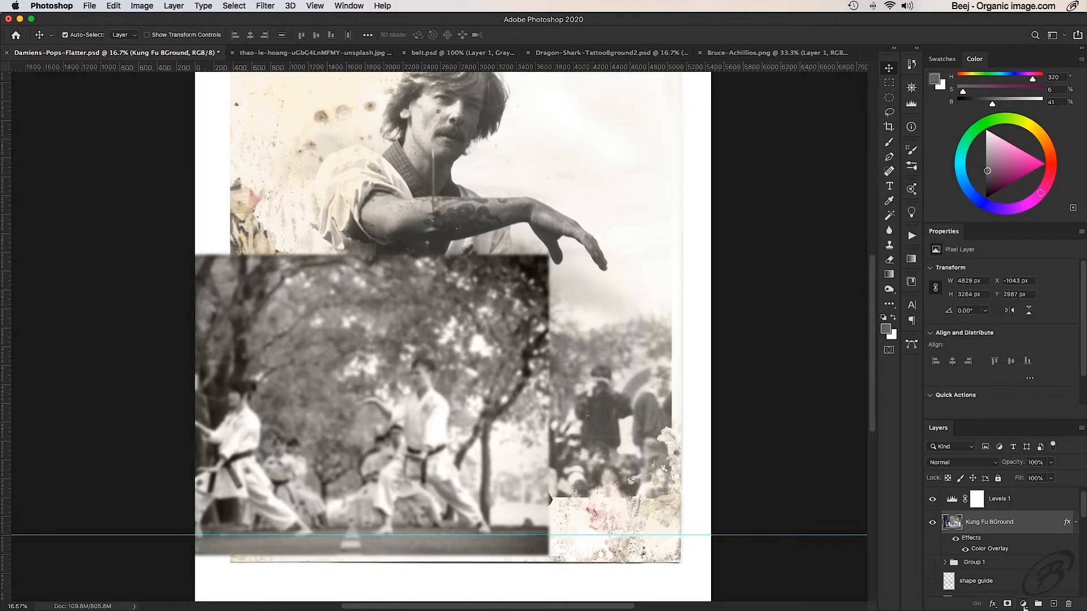
{"action": "left_click", "coordinate": [1022, 604]}
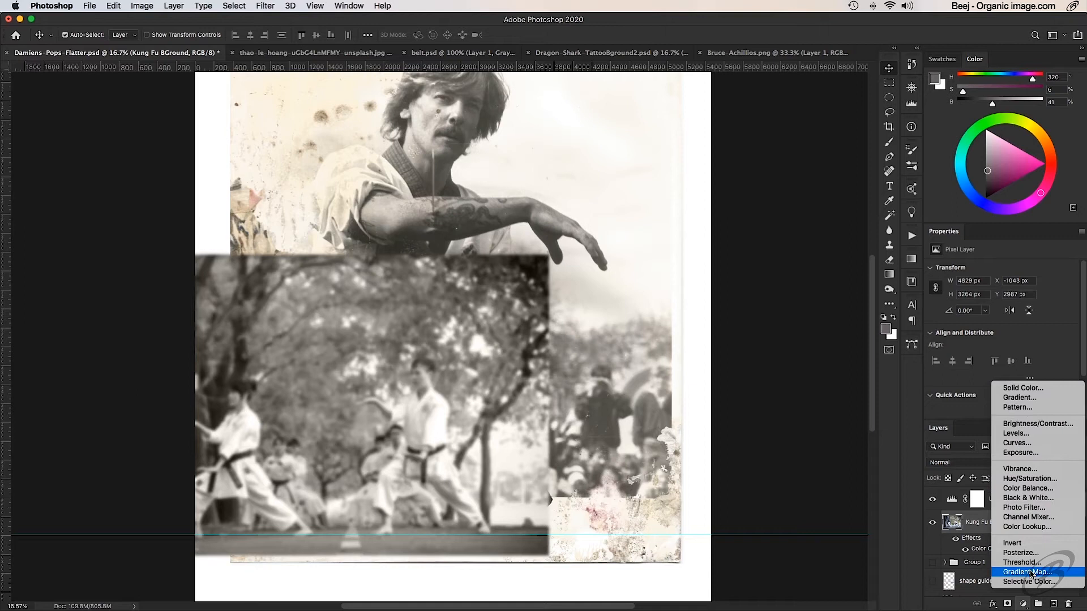
{"action": "left_click", "coordinate": [155, 2]}
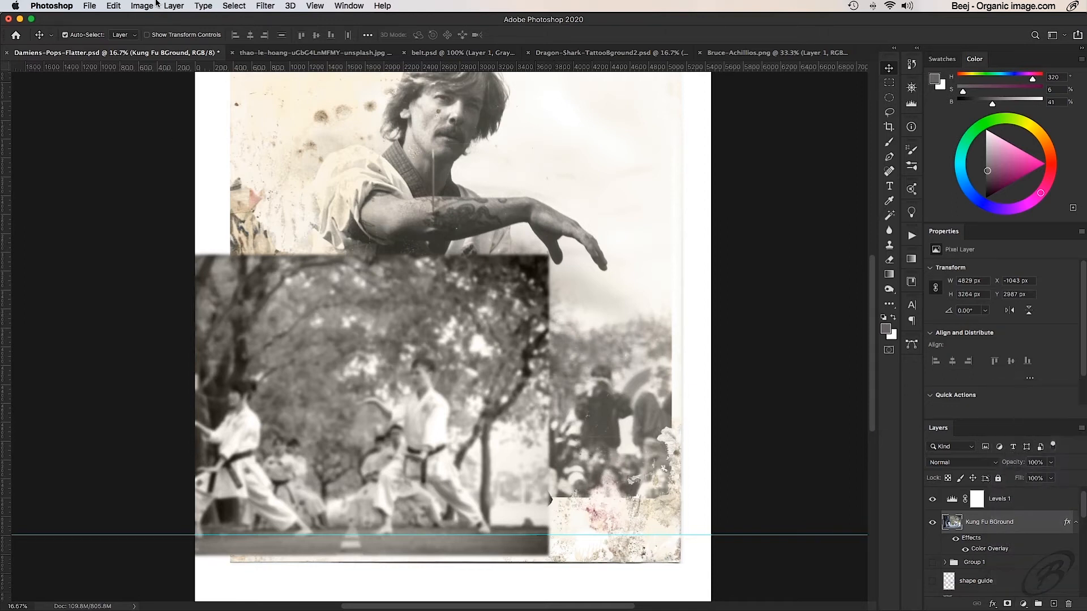
{"action": "left_click", "coordinate": [142, 3]}
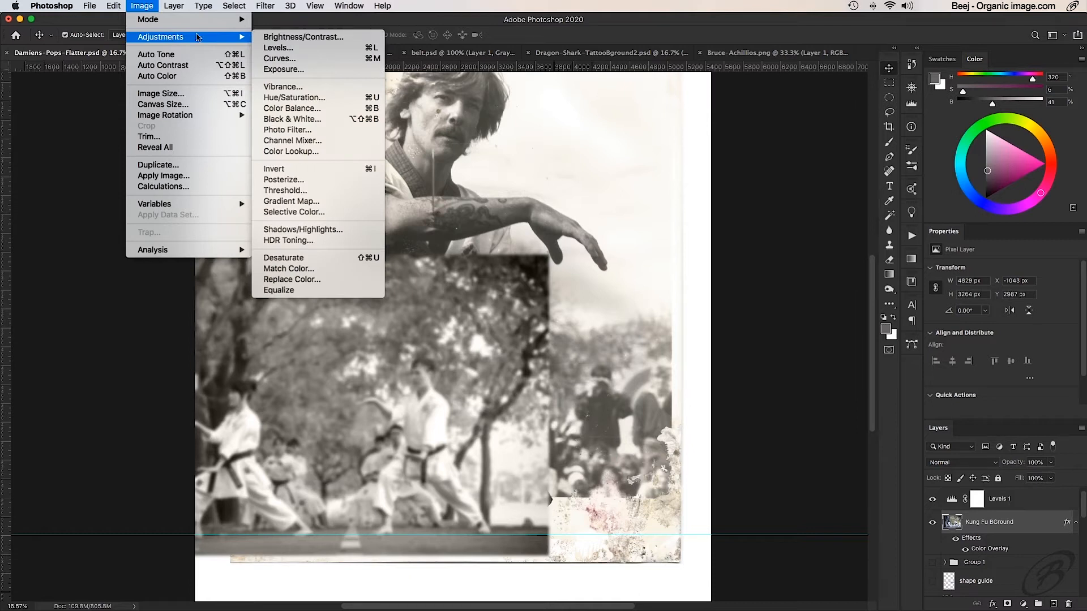
{"action": "left_click", "coordinate": [338, 50]}
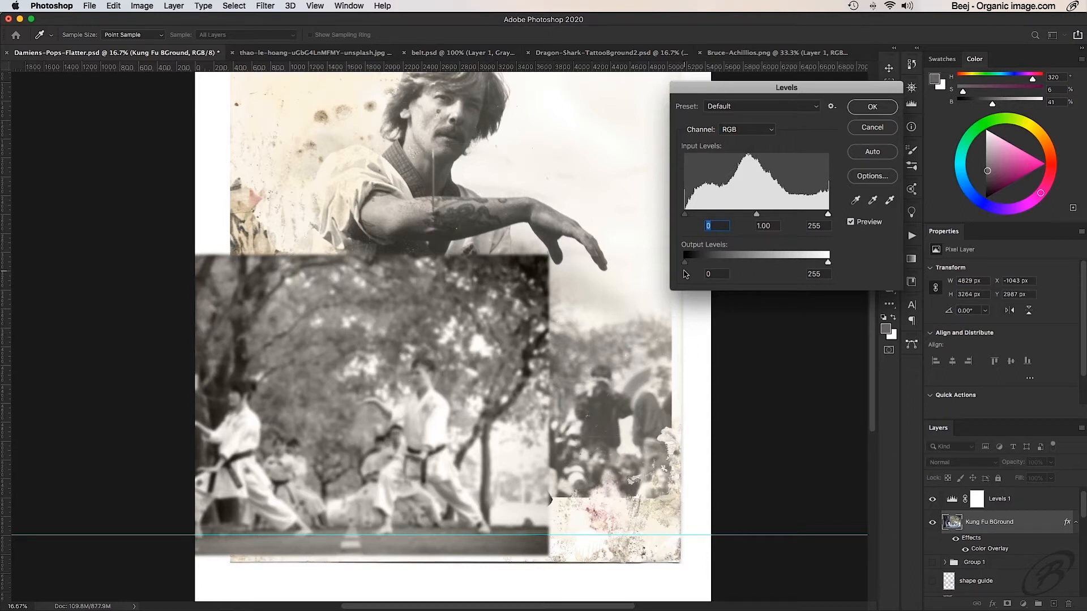
{"action": "left_click_drag", "start_coordinate": [684, 262], "coordinate": [732, 266]}
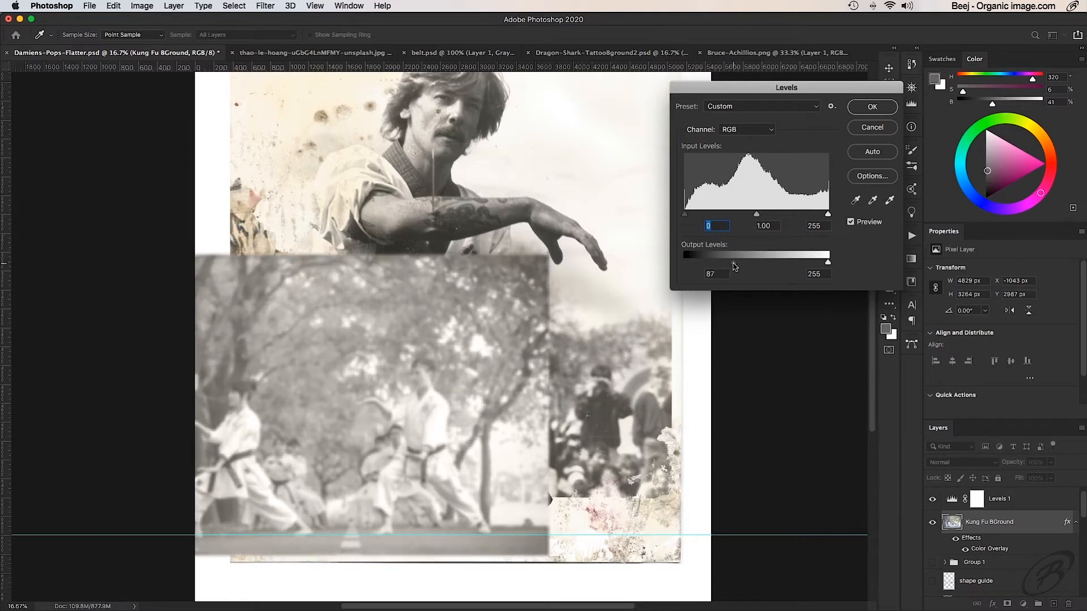
{"action": "left_click_drag", "start_coordinate": [734, 266], "coordinate": [727, 265]}
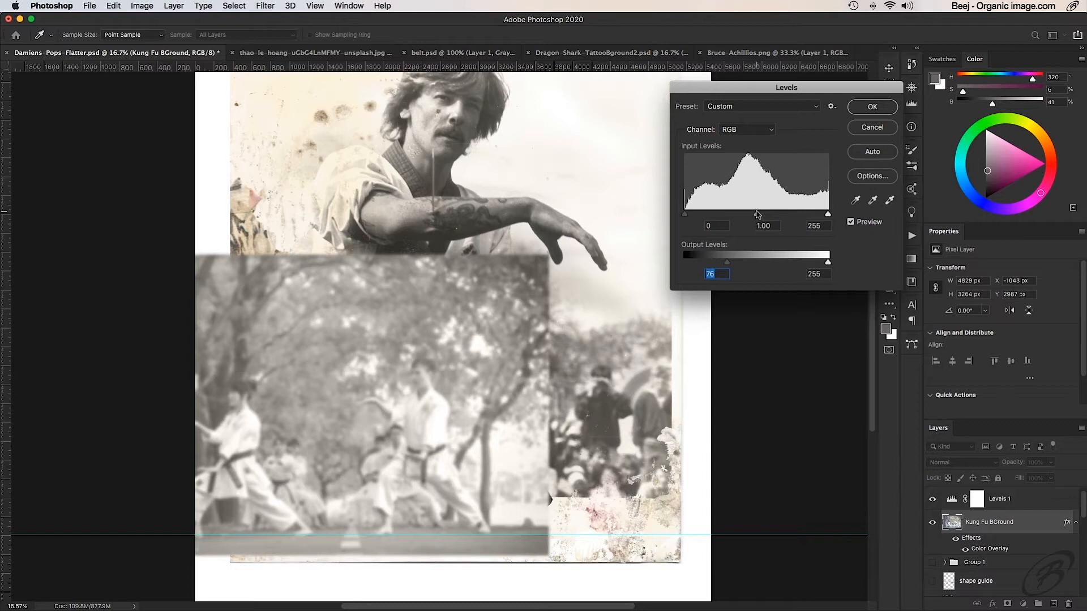
{"action": "mouse_move", "coordinate": [756, 215]}
{"action": "left_mouse_down"}
{"action": "mouse_move", "coordinate": [739, 217]}
{"action": "mouse_move", "coordinate": [767, 217]}
{"action": "mouse_move", "coordinate": [758, 217]}
{"action": "left_mouse_up"}
{"action": "left_click", "coordinate": [758, 217]}
{"action": "left_click", "coordinate": [872, 127]}
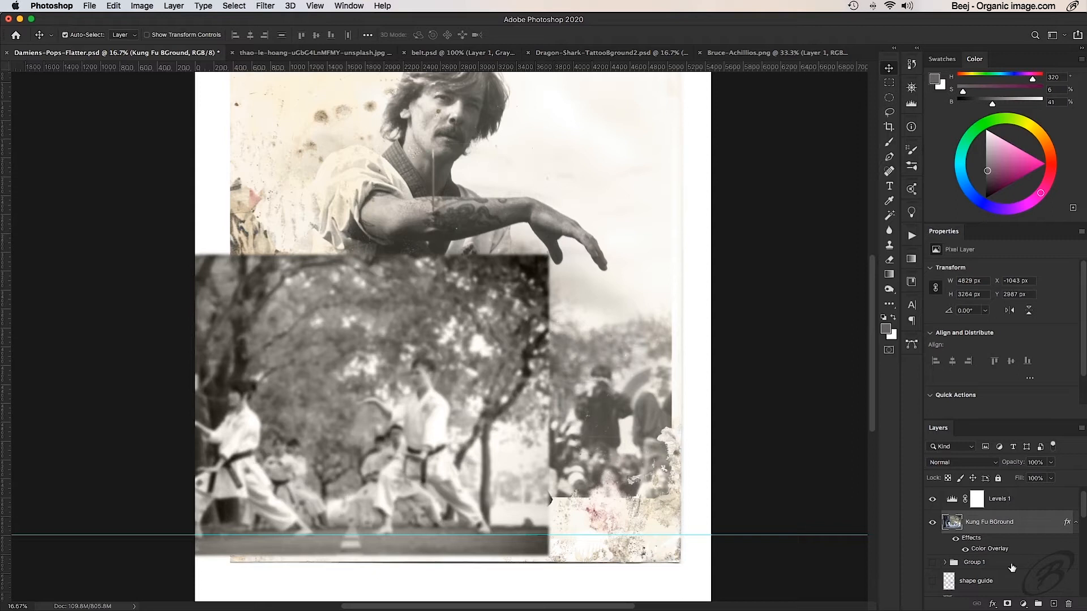
- Select the Levels 1 adjustment layer and clip it to the Kung Fu BGround layer so it affects only the karate photo
{"action": "left_click", "coordinate": [1023, 604]}
{"action": "left_click", "coordinate": [1023, 606]}
{"action": "left_click", "coordinate": [1031, 498]}
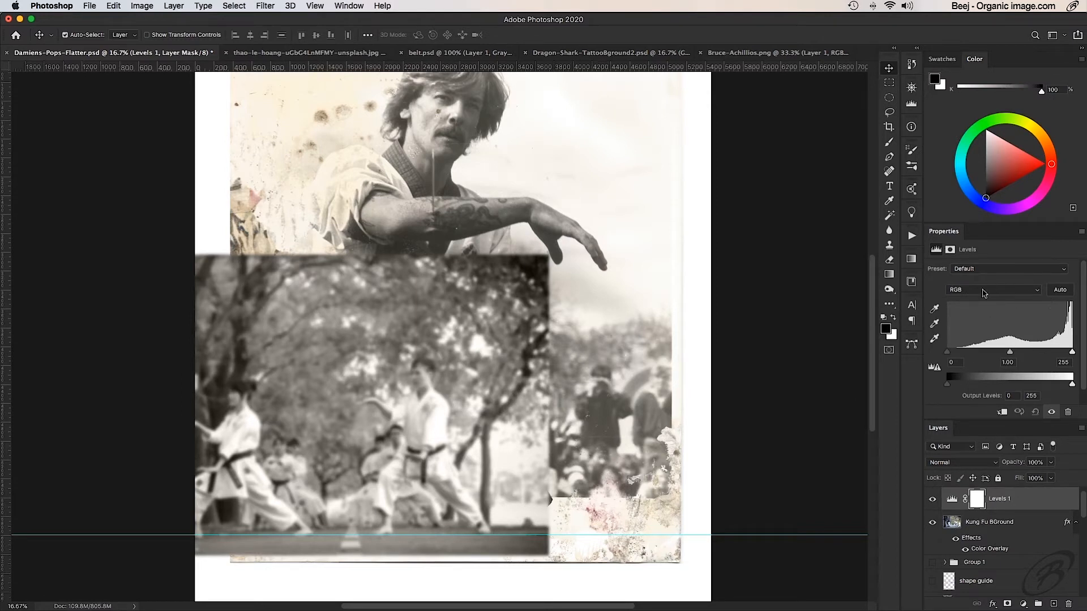
{"action": "left_click", "coordinate": [173, 4]}
{"action": "mouse_move", "coordinate": [150, 4]}
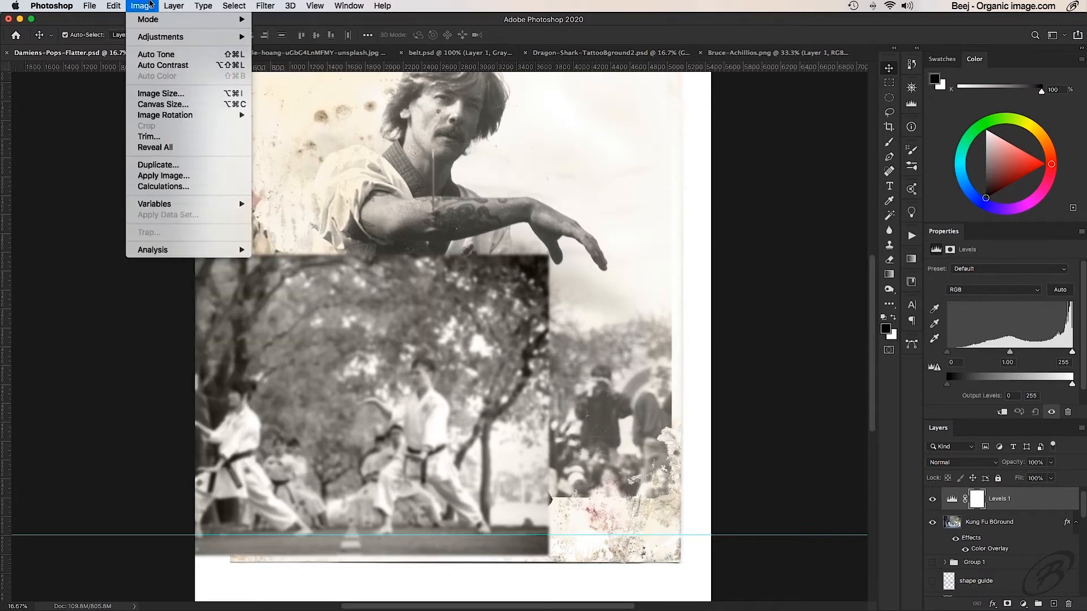
{"action": "mouse_move", "coordinate": [162, 42]}
{"action": "left_click", "coordinate": [278, 47]}
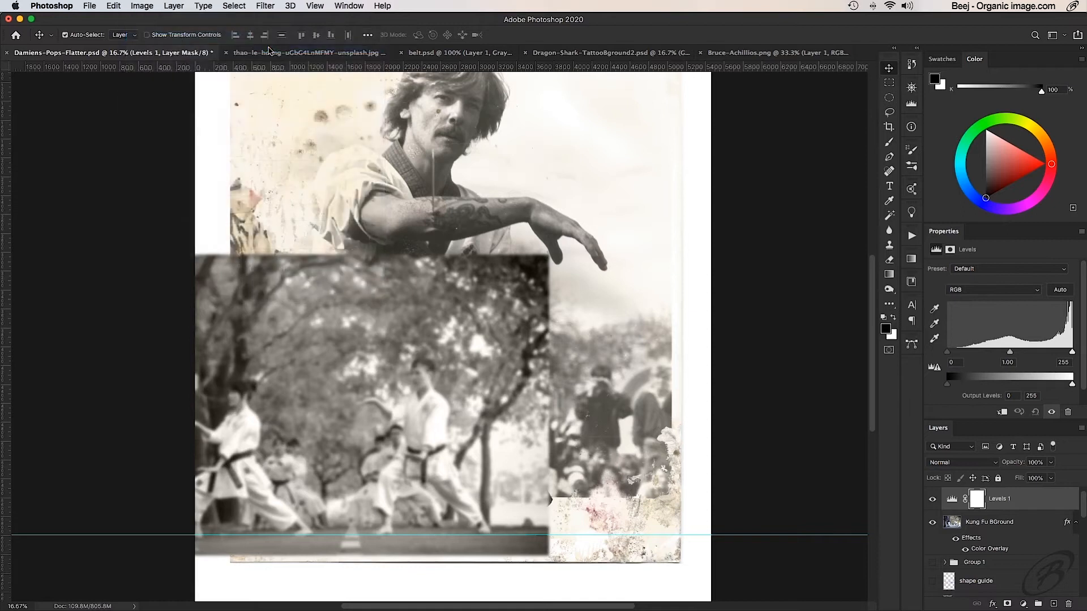
{"action": "left_click", "coordinate": [885, 128]}
{"action": "scroll", "coordinate": [1017, 533], "scroll_direction": "down", "scroll_amount": 5}
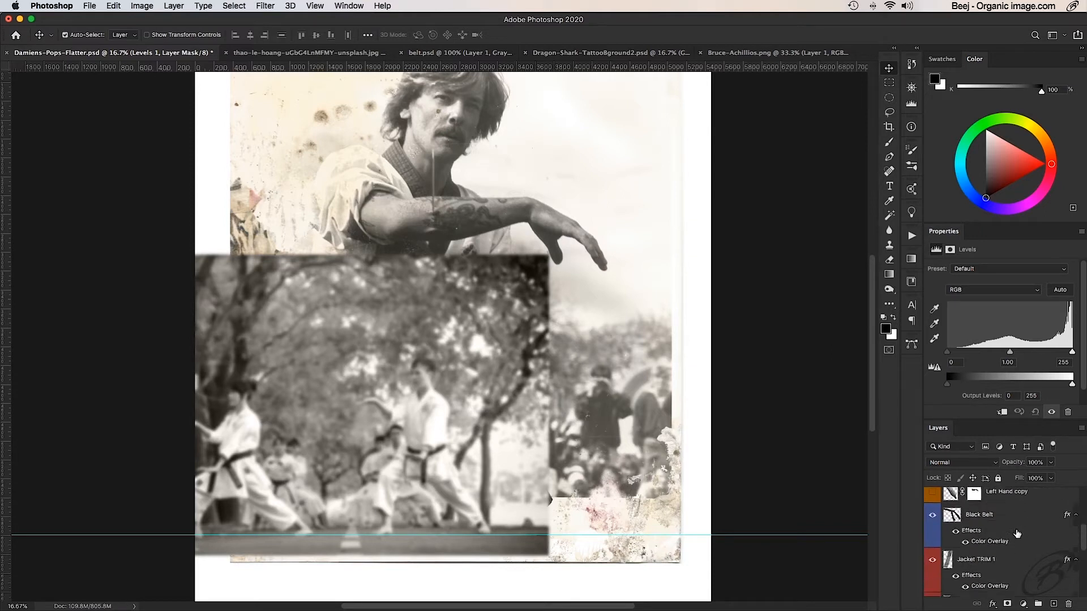
{"action": "scroll", "coordinate": [1017, 534], "scroll_direction": "up", "scroll_amount": 5}
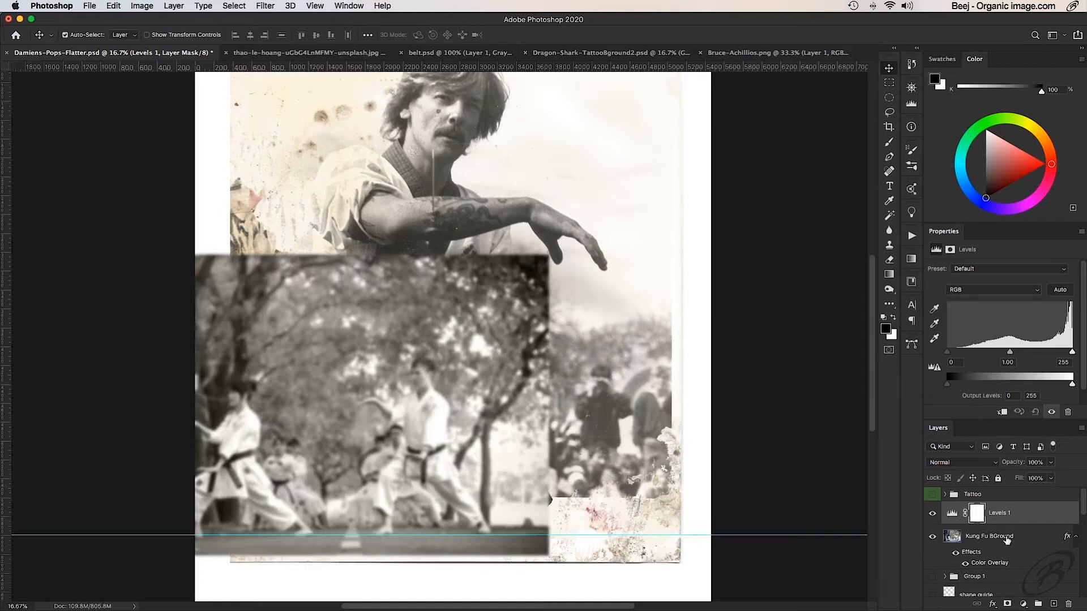
{"action": "left_click", "coordinate": [1002, 414]}
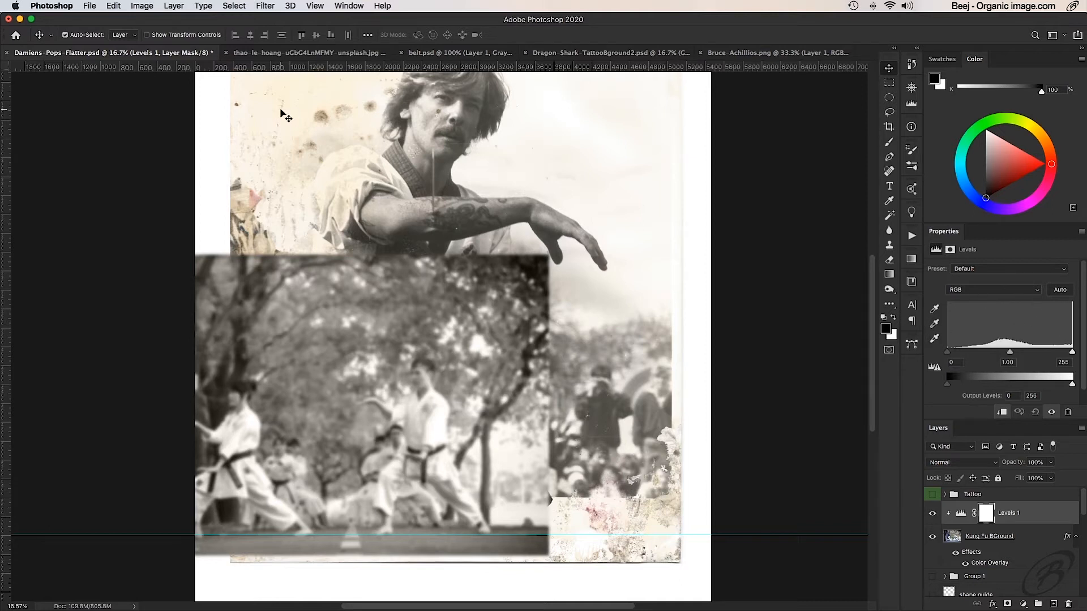
- Lift the shadows in Levels 1 by setting its output black level to 60, and close the adjustment's properties
{"action": "left_click", "coordinate": [142, 5]}
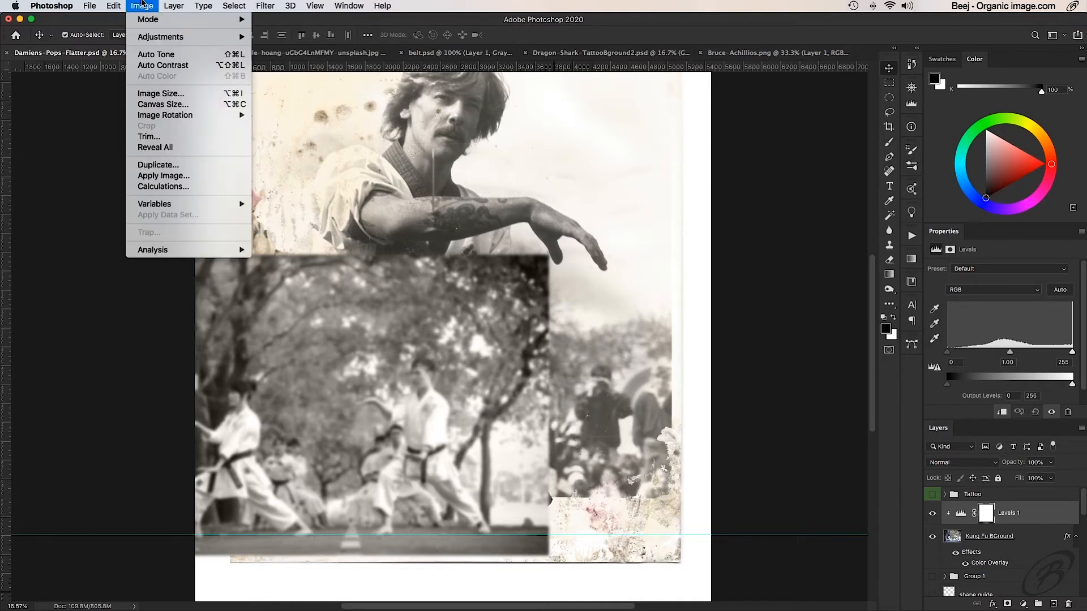
{"action": "mouse_move", "coordinate": [152, 35]}
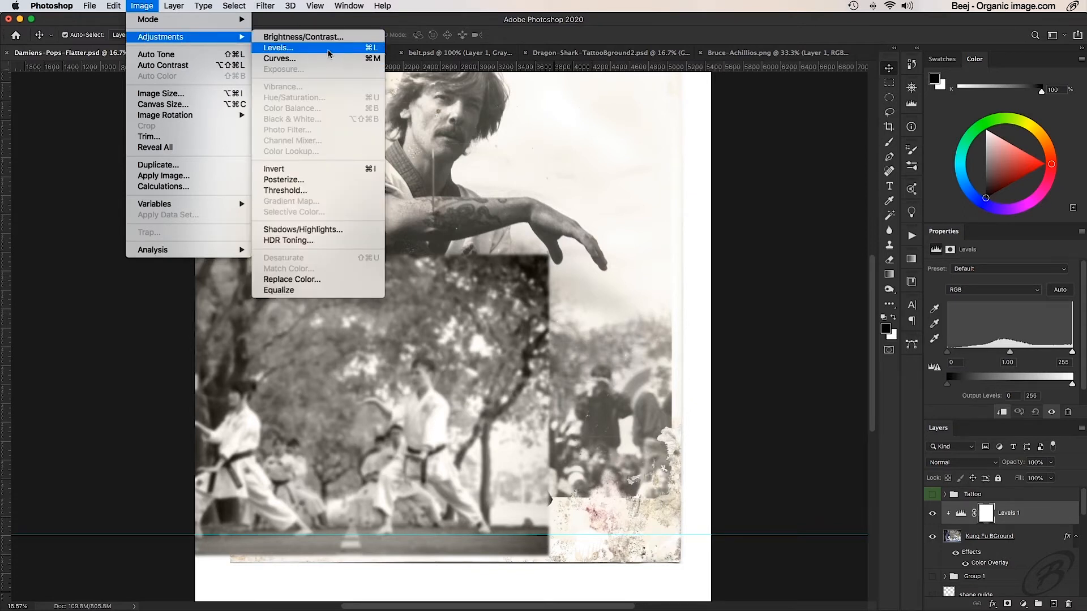
{"action": "left_click", "coordinate": [142, 7]}
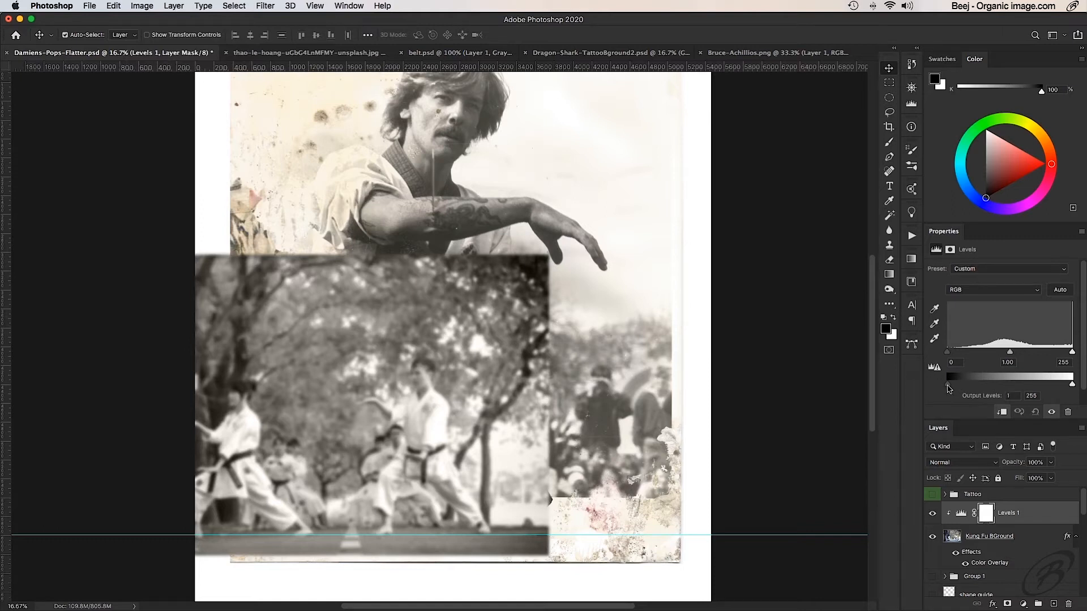
{"action": "left_click_drag", "start_coordinate": [951, 387], "coordinate": [982, 387]}
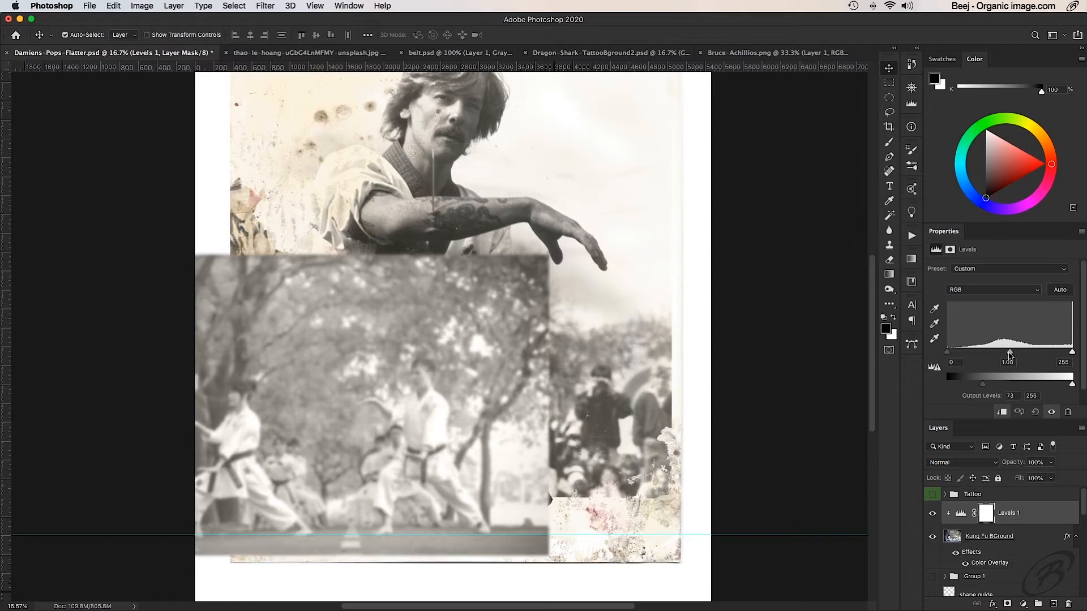
{"action": "left_click_drag", "start_coordinate": [1007, 355], "coordinate": [976, 385]}
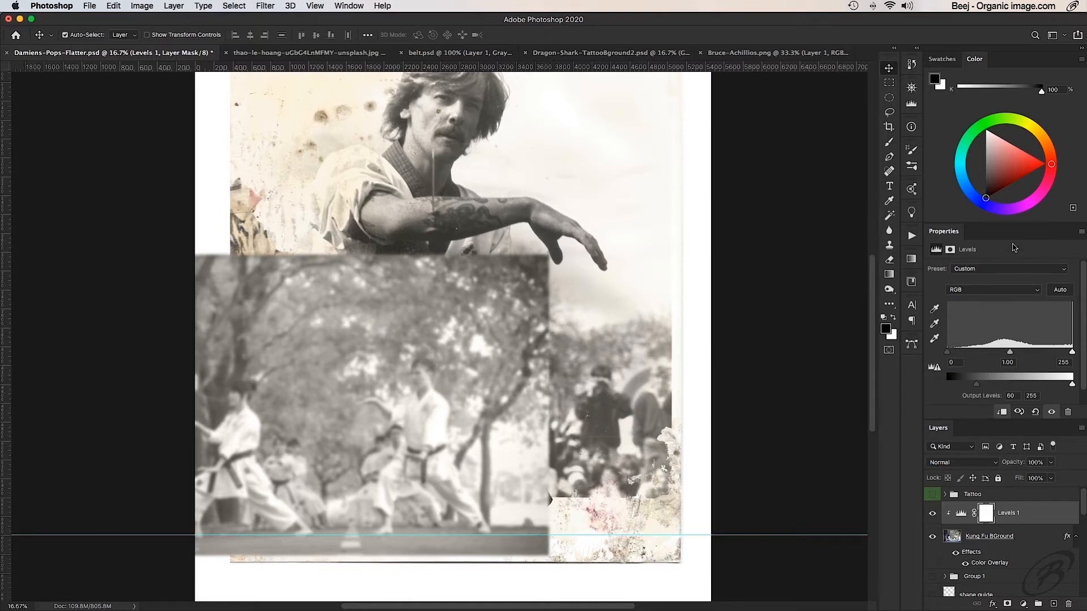
{"action": "left_click", "coordinate": [1081, 233]}
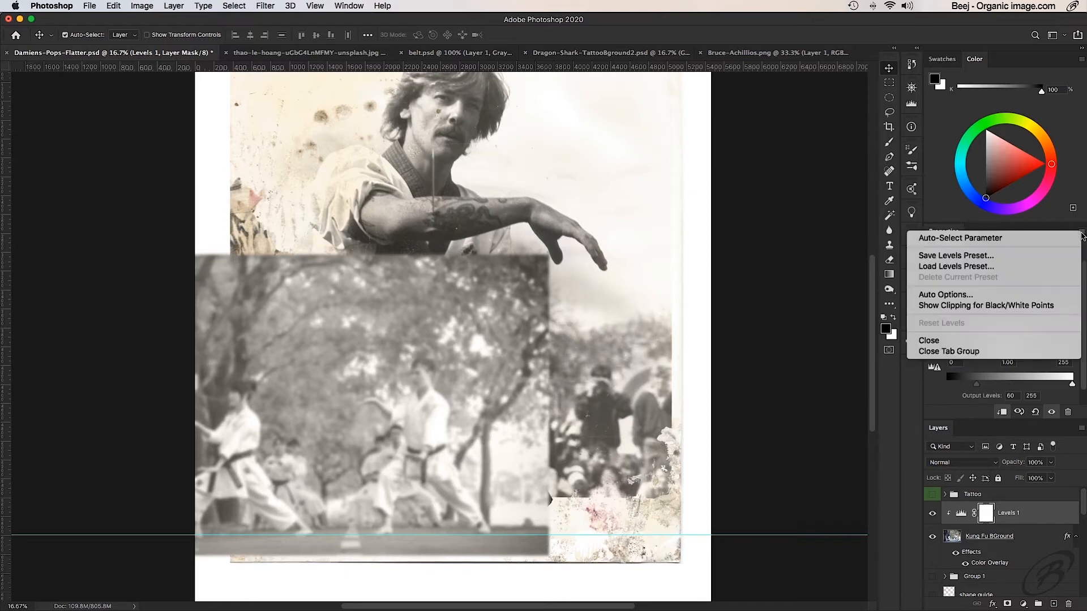
{"action": "left_click", "coordinate": [965, 341]}
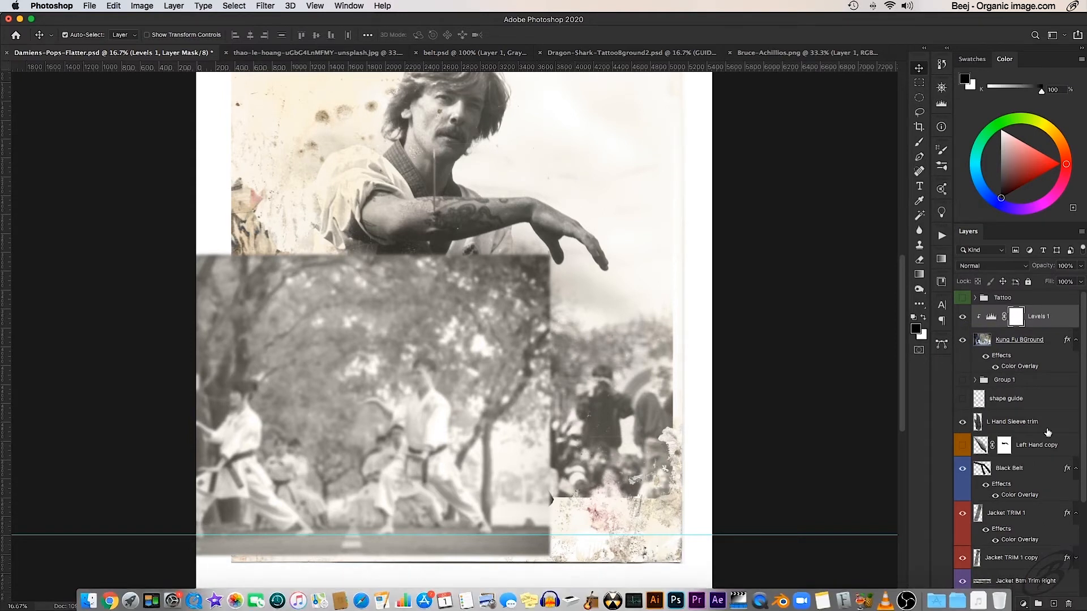
- Compare the karate photo with and without the Levels 1 adjustment, leaving the adjustment shown
{"action": "left_click", "coordinate": [962, 317]}
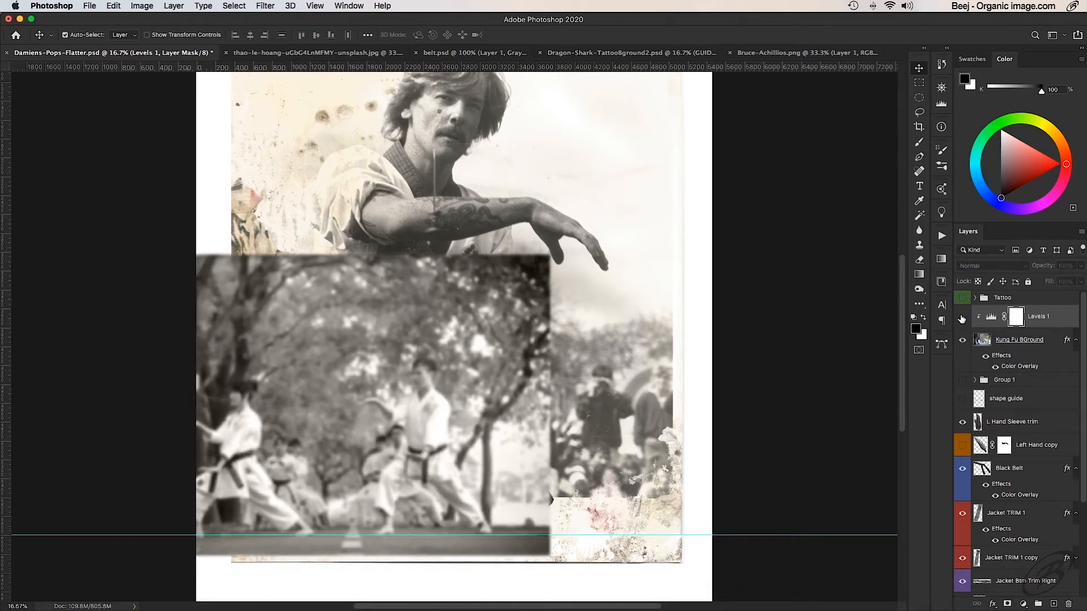
{"action": "left_click", "coordinate": [962, 318]}
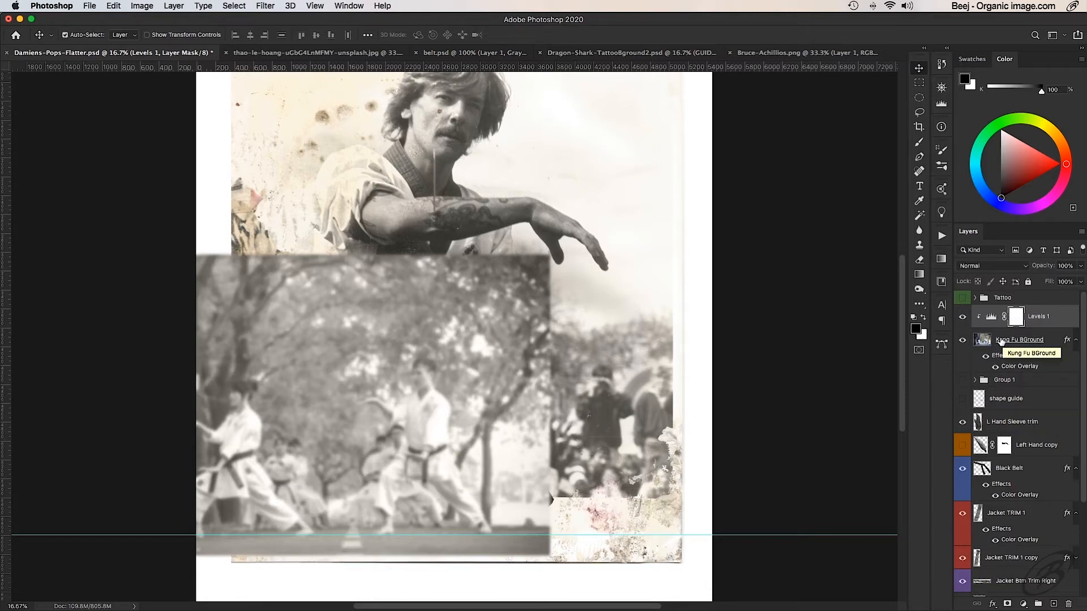
{"action": "left_click", "coordinate": [142, 6]}
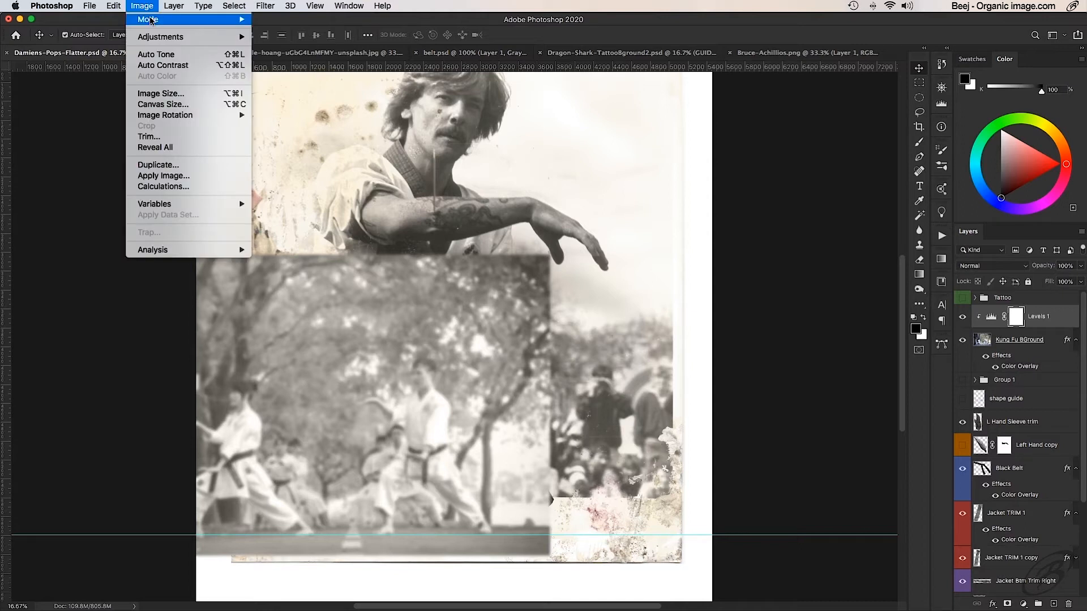
{"action": "mouse_move", "coordinate": [154, 40]}
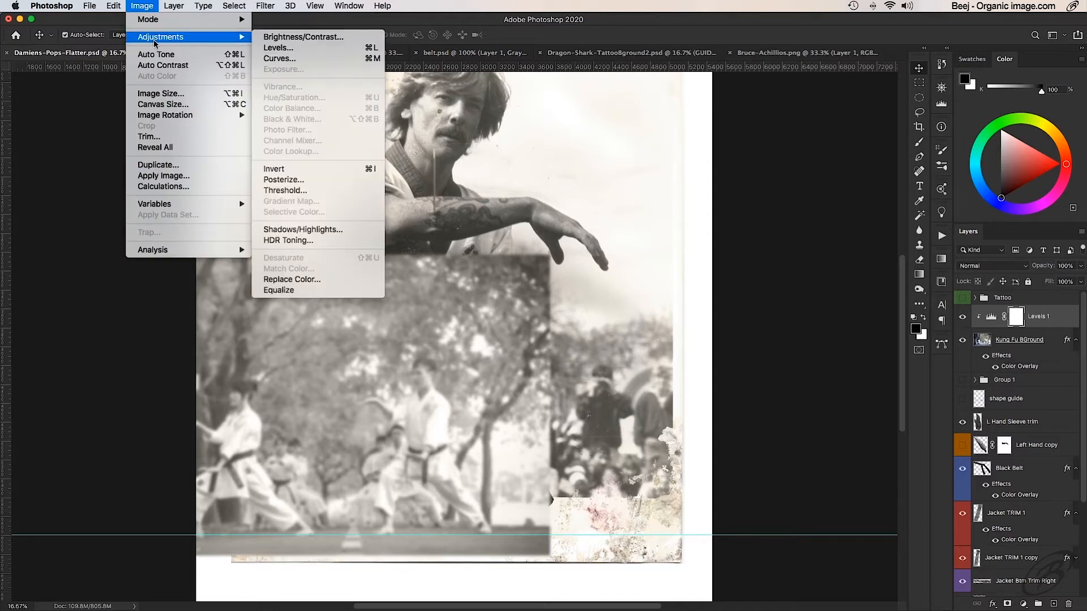
{"action": "left_click", "coordinate": [144, 6]}
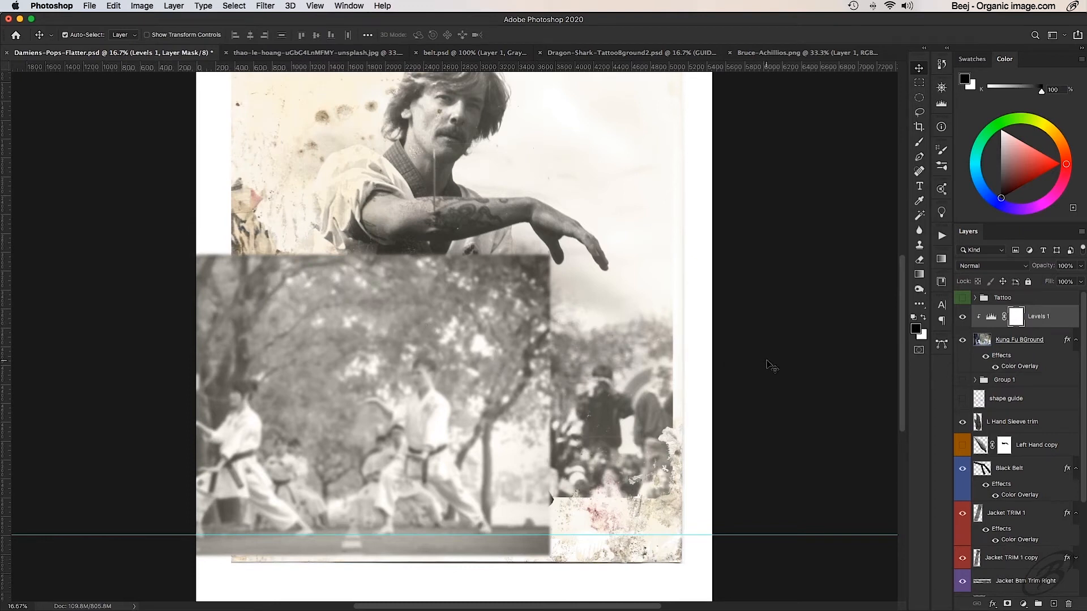
- Hide Levels 1 and duplicate the Kung Fu BGround layer, leaving only the copy of the photo shown
{"action": "left_click", "coordinate": [997, 339]}
{"action": "left_click", "coordinate": [962, 317]}
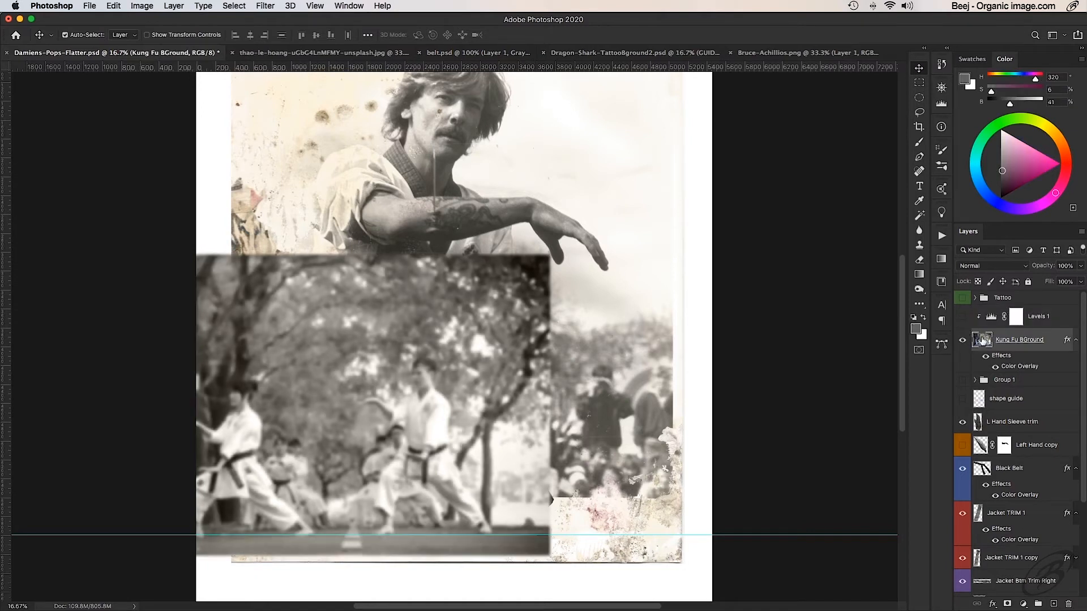
{"action": "left_click_drag", "start_coordinate": [982, 340], "coordinate": [1054, 605]}
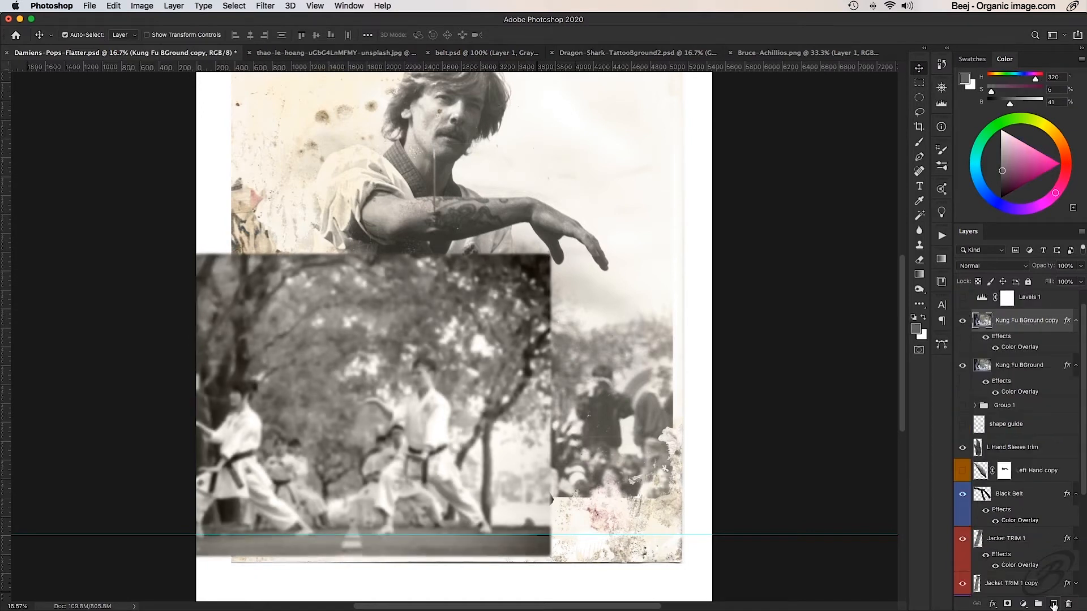
{"action": "left_click", "coordinate": [962, 365]}
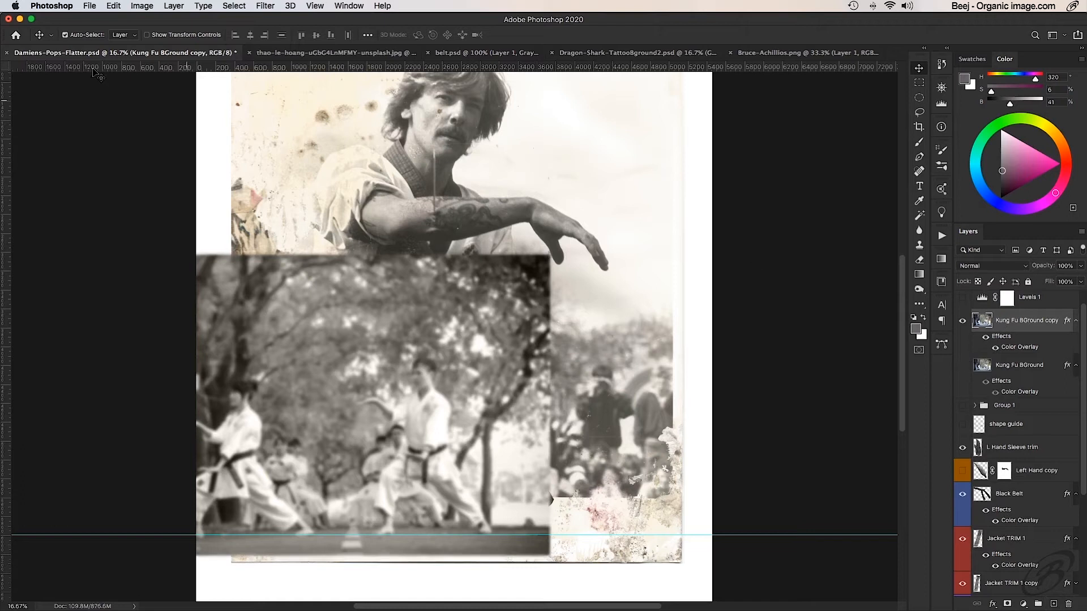
- Apply Levels directly to the Kung Fu BGround copy, with midtones at 1.5 and the output black level at about 53
{"action": "left_click", "coordinate": [150, 6]}
{"action": "mouse_move", "coordinate": [159, 38]}
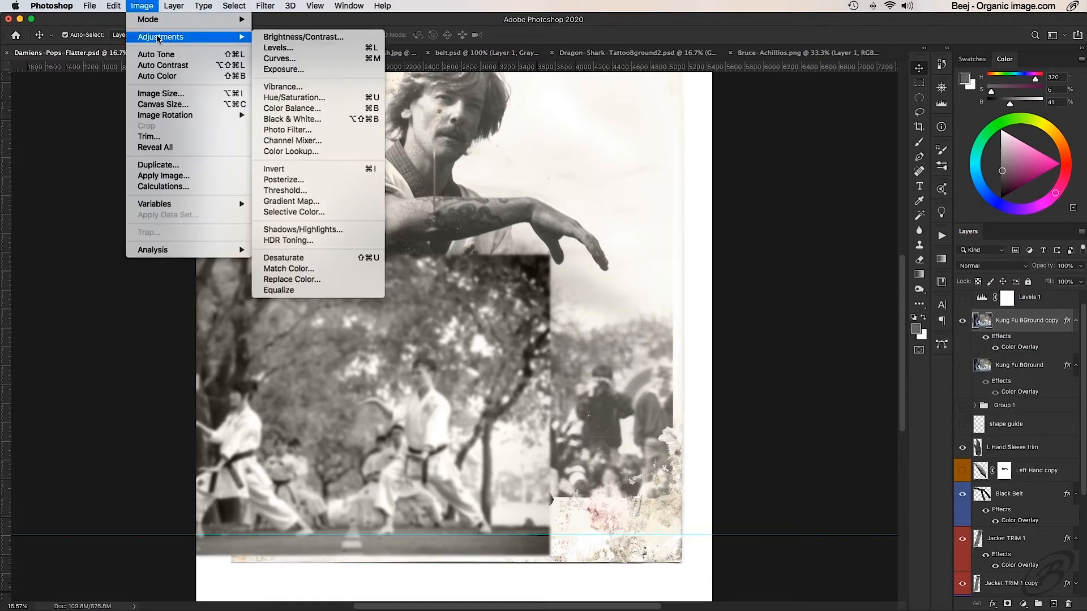
{"action": "left_click", "coordinate": [339, 48]}
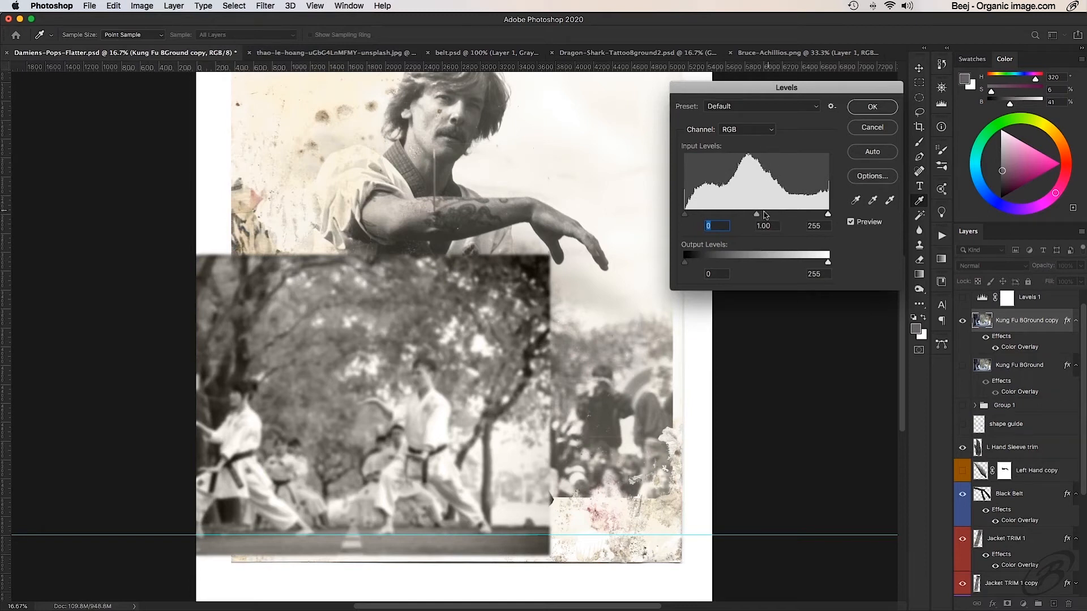
{"action": "left_click_drag", "start_coordinate": [757, 214], "coordinate": [735, 215]}
{"action": "left_click_drag", "start_coordinate": [691, 268], "coordinate": [714, 267]}
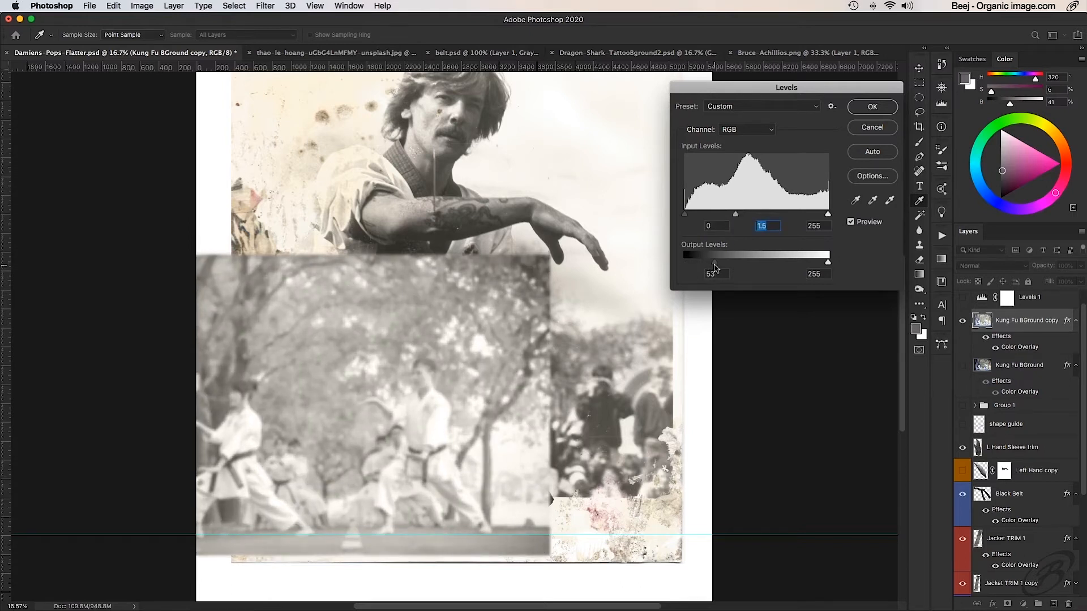
{"action": "left_click", "coordinate": [872, 107]}
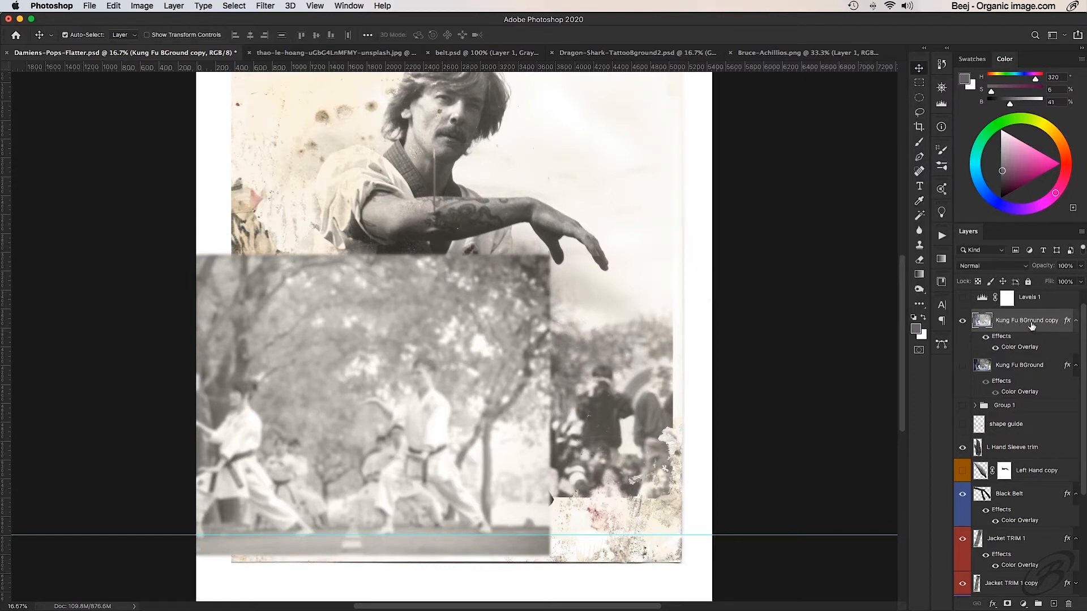
{"action": "left_click", "coordinate": [140, 5]}
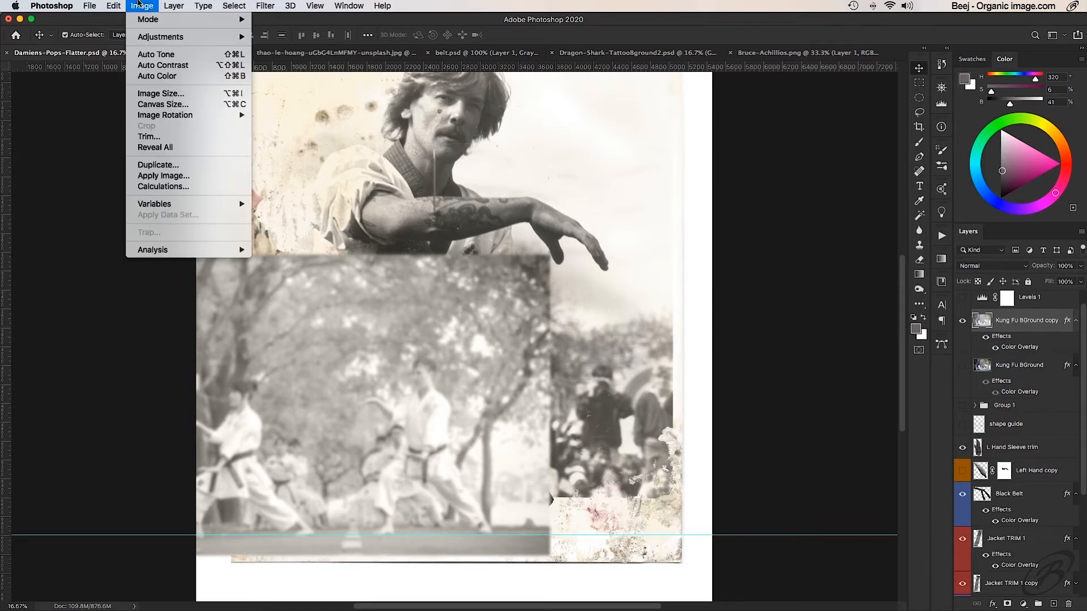
{"action": "mouse_move", "coordinate": [150, 22]}
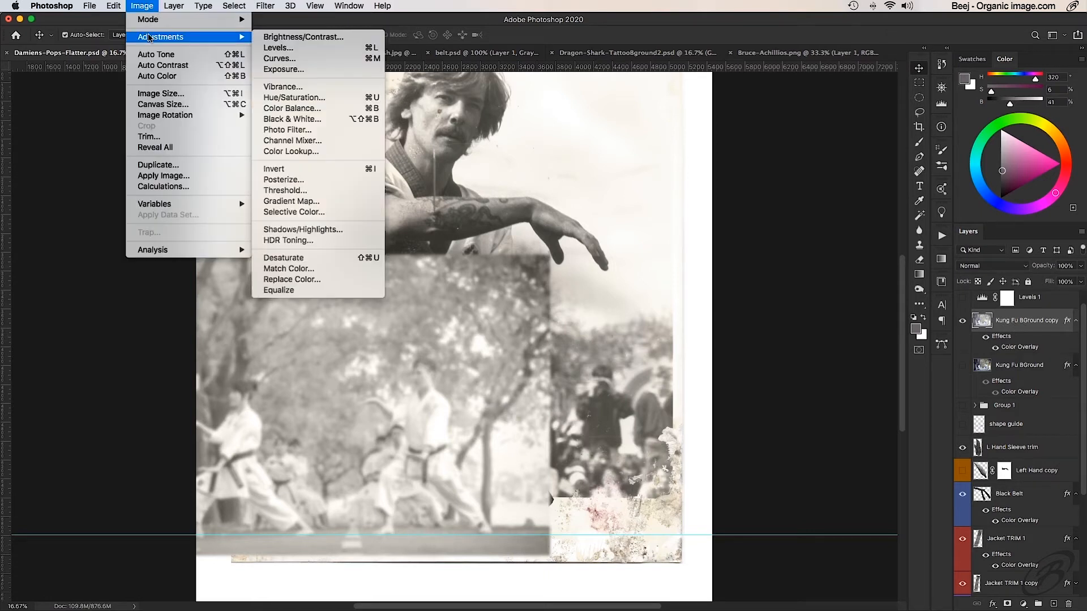
{"action": "left_click", "coordinate": [278, 48]}
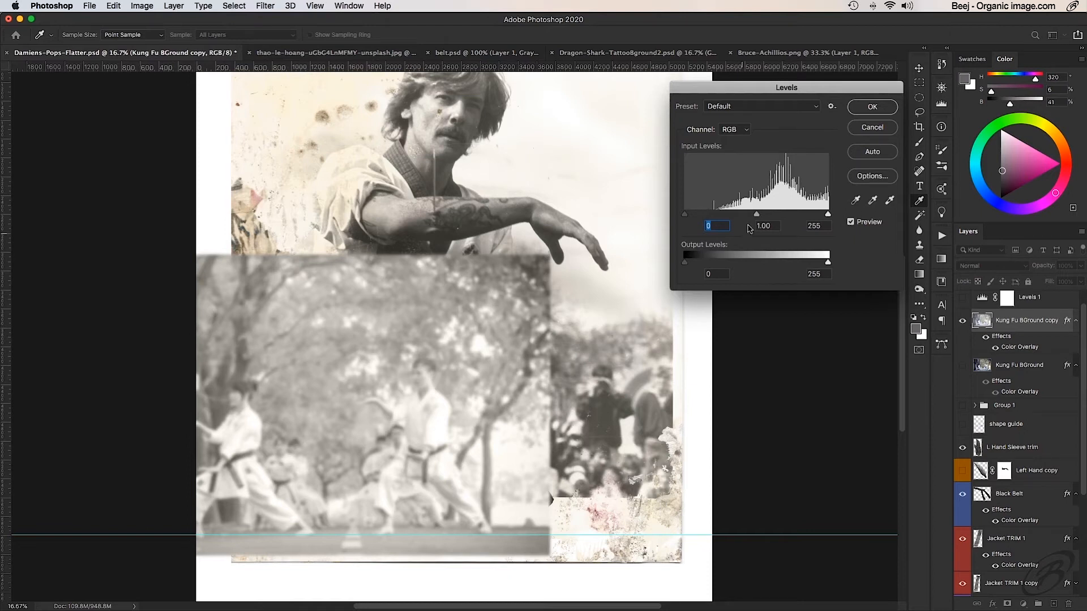
{"action": "left_click", "coordinate": [873, 128]}
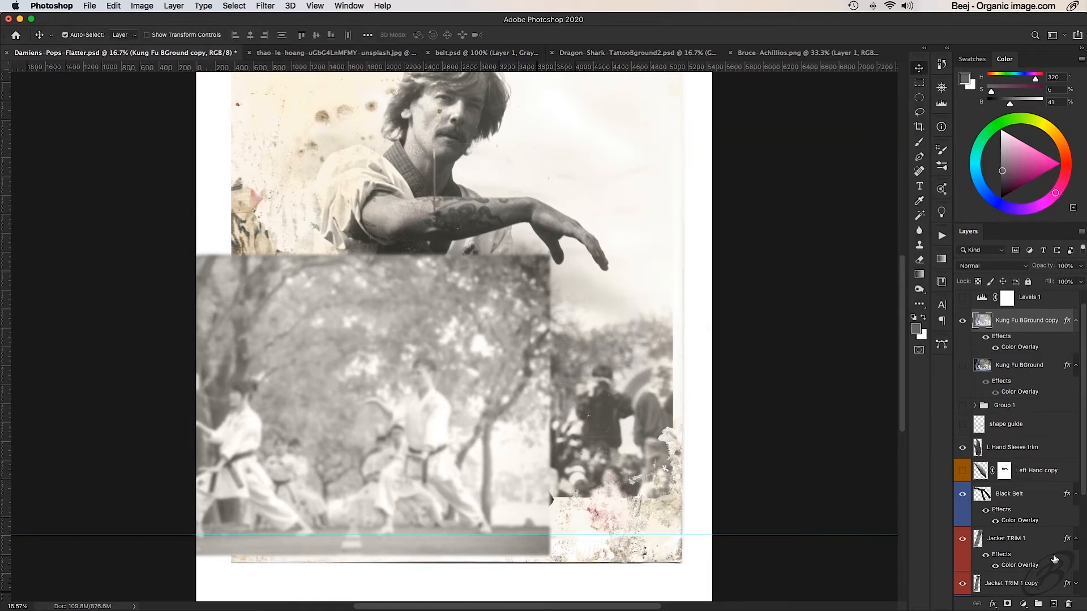
- Delete the Kung Fu BGround copy and show the original karate photo with its Levels 1 adjustment again
{"action": "left_click", "coordinate": [1068, 604]}
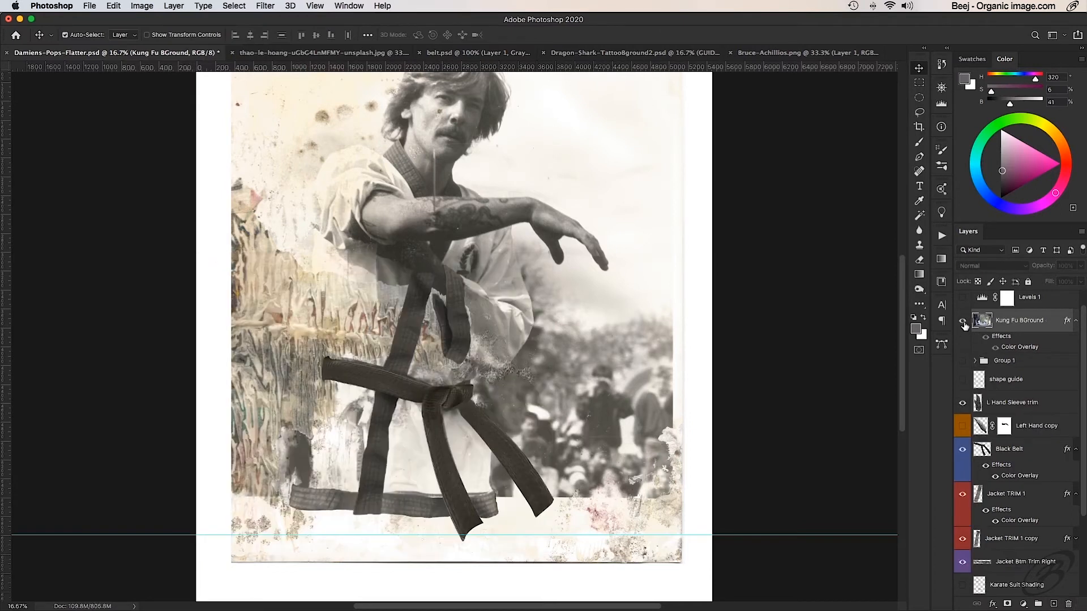
{"action": "left_click", "coordinate": [963, 321]}
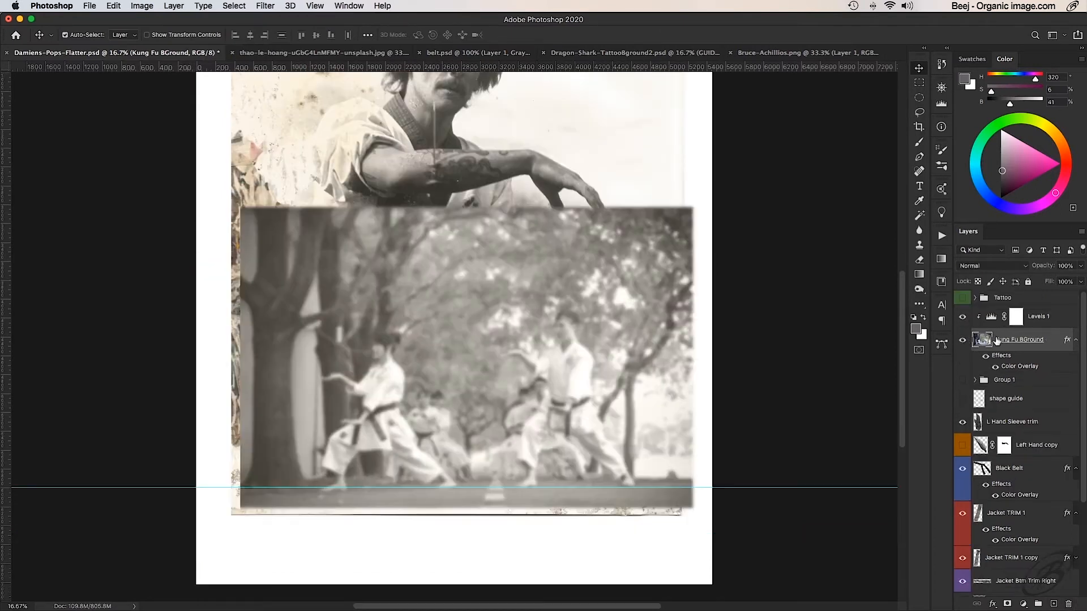
- Merge the clipped Levels 1 adjustment into the Kung Fu BGround layer and check the photo against the portrait
{"action": "left_click", "coordinate": [1036, 319]}
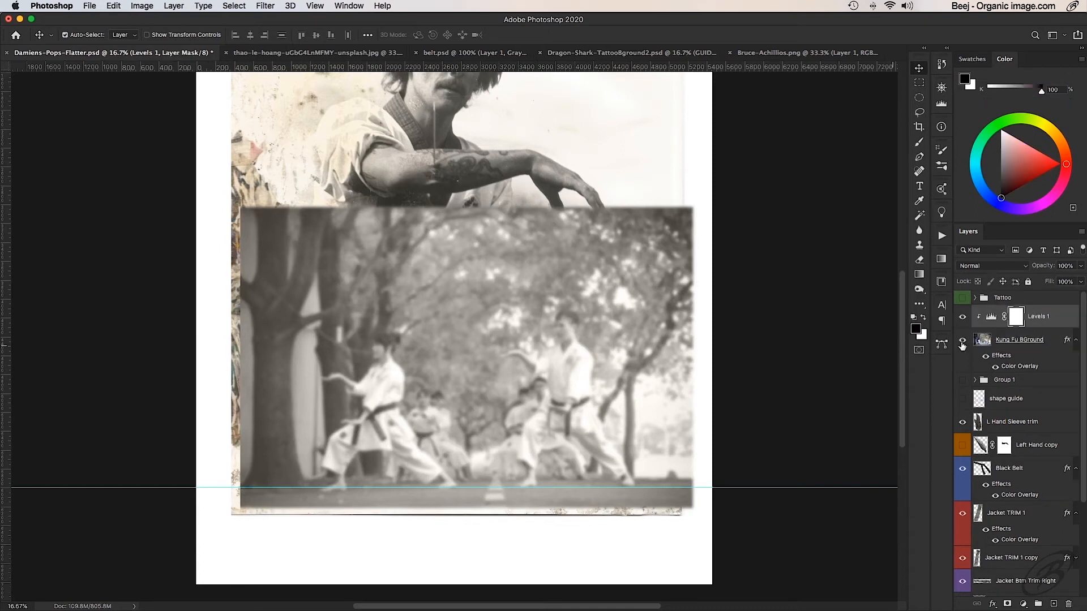
{"action": "left_click", "coordinate": [1029, 338]}
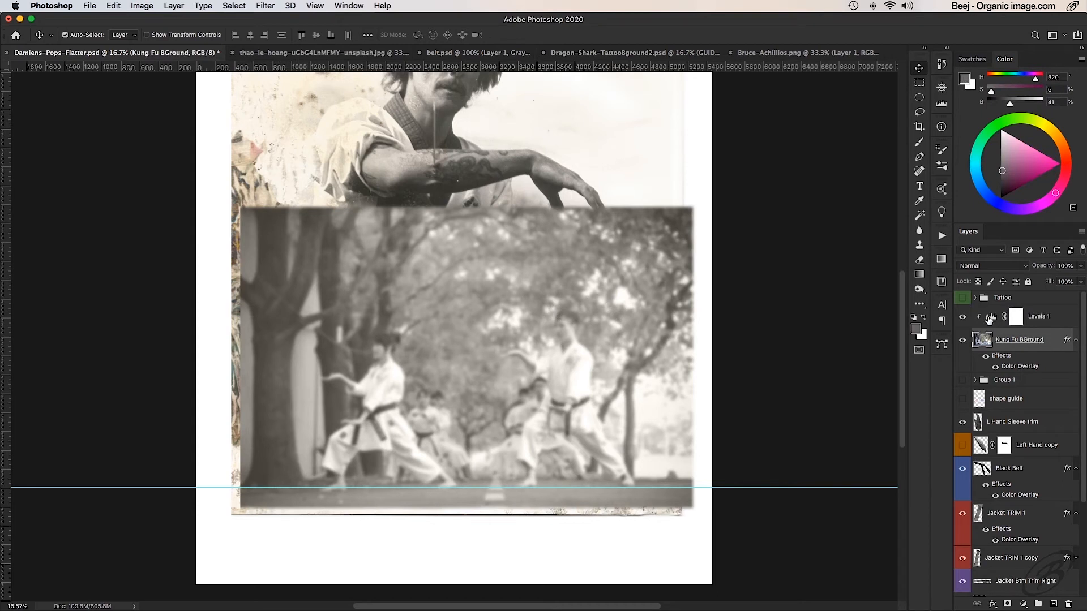
{"action": "right_click", "coordinate": [1048, 339]}
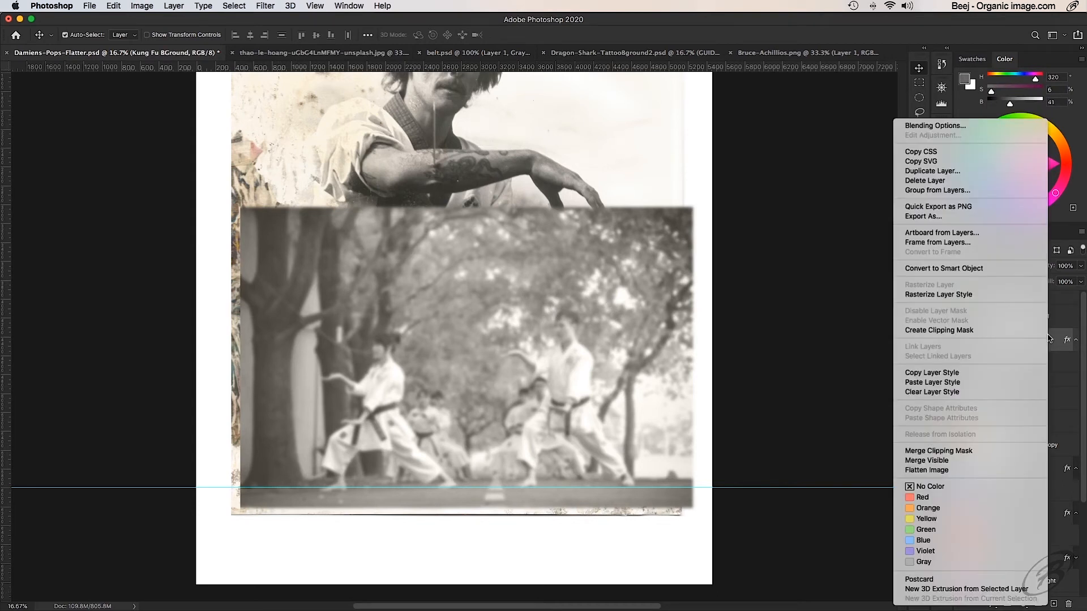
{"action": "left_click", "coordinate": [980, 453]}
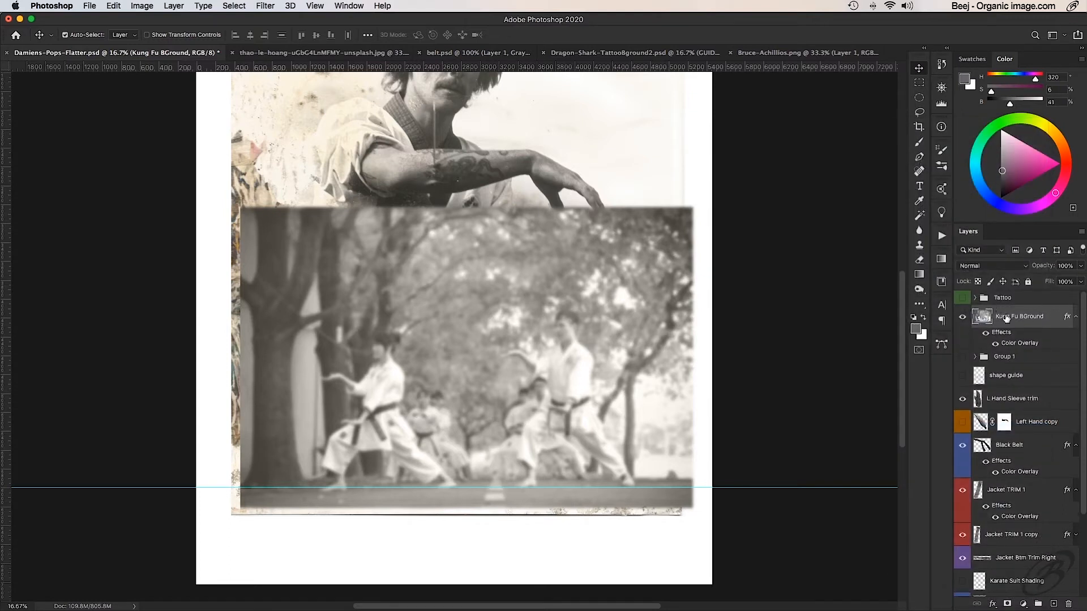
{"action": "left_click", "coordinate": [962, 317]}
{"action": "left_click", "coordinate": [962, 317]}
- Duplicate the Kung Fu BGround layer and slide the copy left so it extends the trees across the background
{"action": "left_click_drag", "start_coordinate": [1019, 315], "coordinate": [1053, 604]}
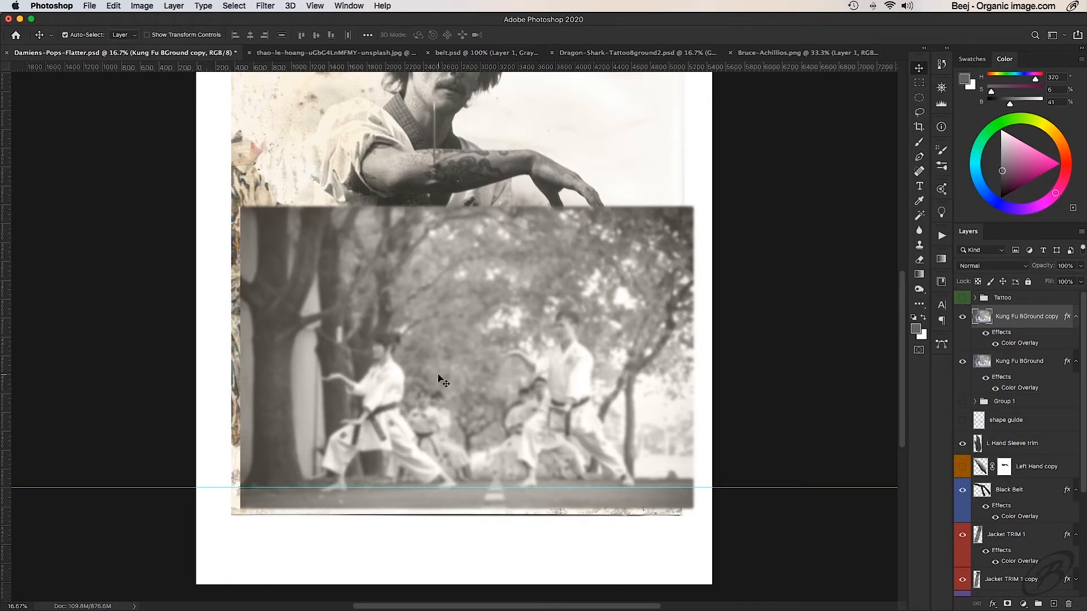
{"action": "left_click_drag", "start_coordinate": [439, 378], "coordinate": [323, 381]}
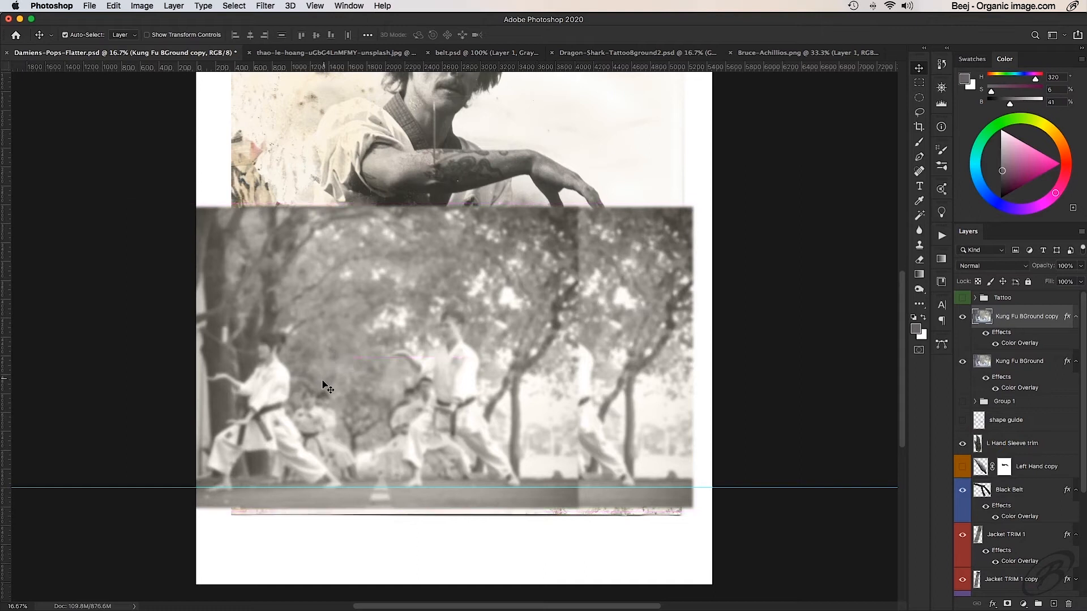
- Flip the Kung Fu BGround copy horizontally and move it about 1729 px further left
{"action": "left_click", "coordinate": [112, 5]}
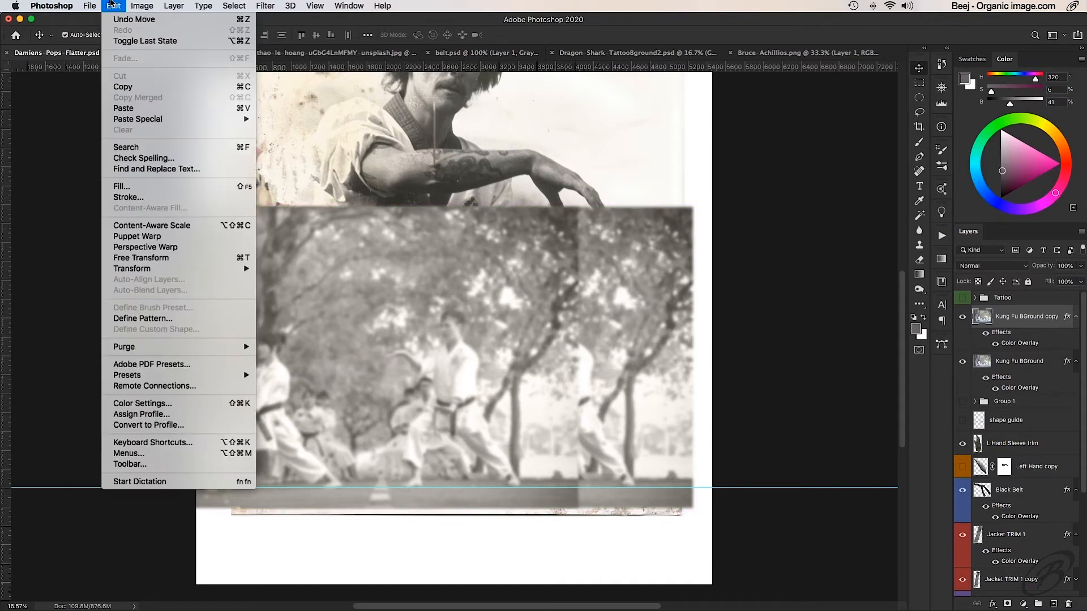
{"action": "left_click", "coordinate": [112, 4]}
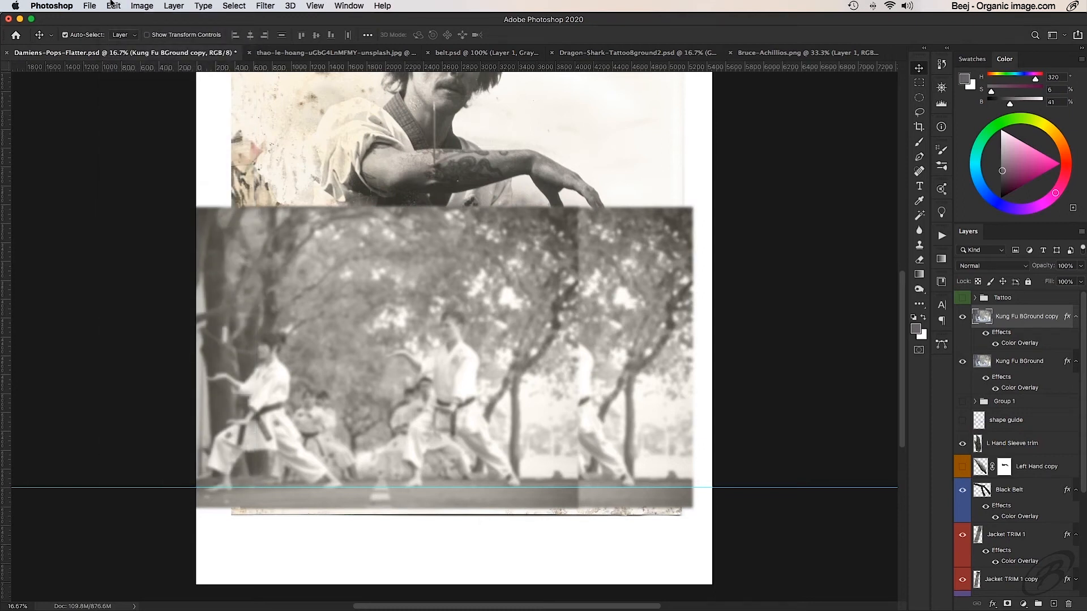
{"action": "left_click", "coordinate": [112, 4]}
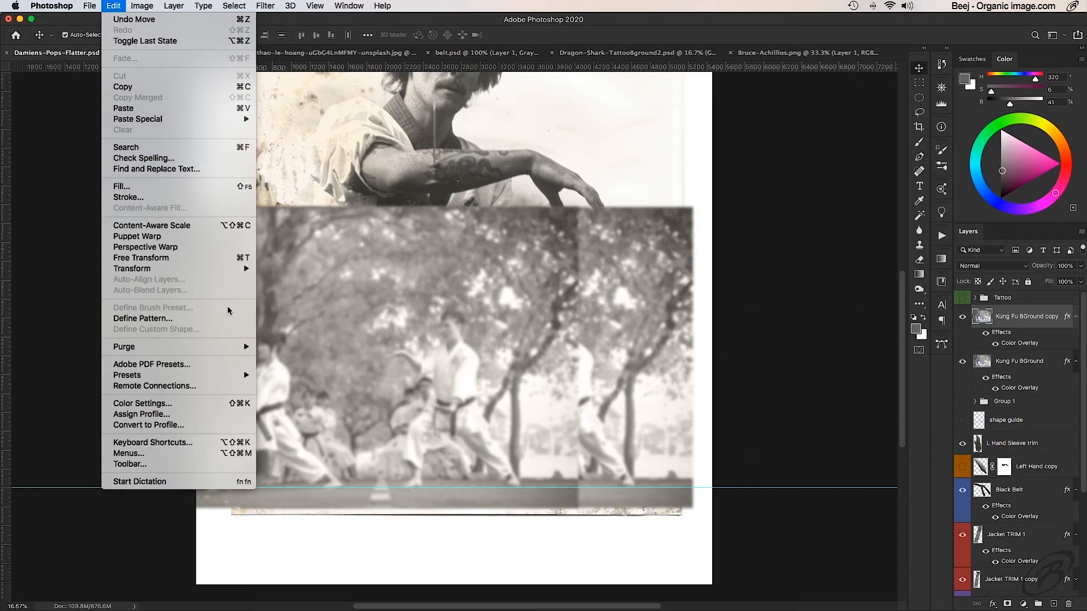
{"action": "mouse_move", "coordinate": [149, 270]}
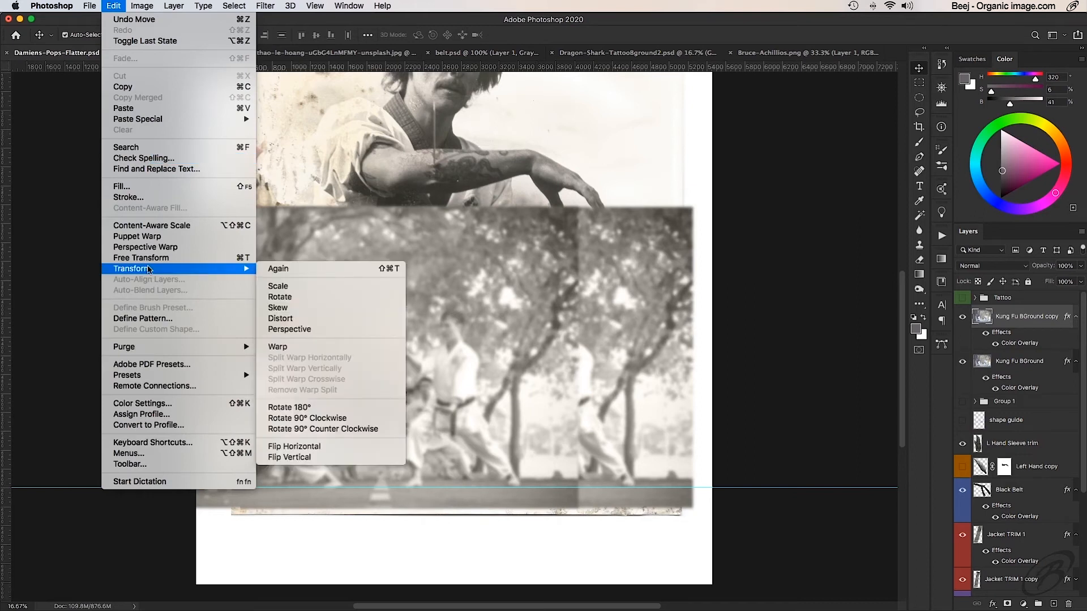
{"action": "left_click", "coordinate": [333, 447]}
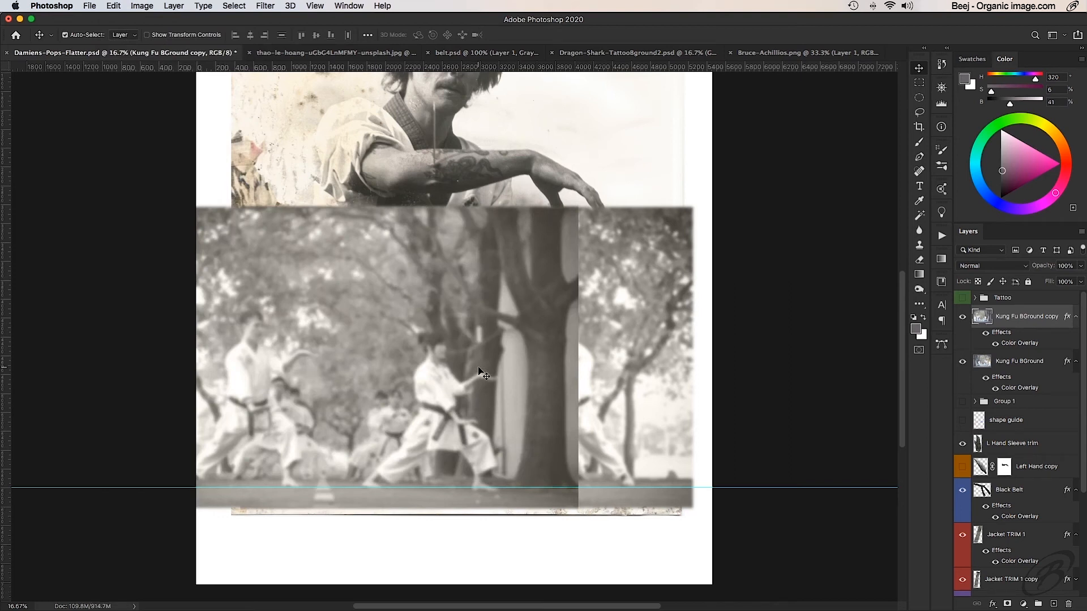
{"action": "left_click_drag", "start_coordinate": [478, 370], "coordinate": [315, 375]}
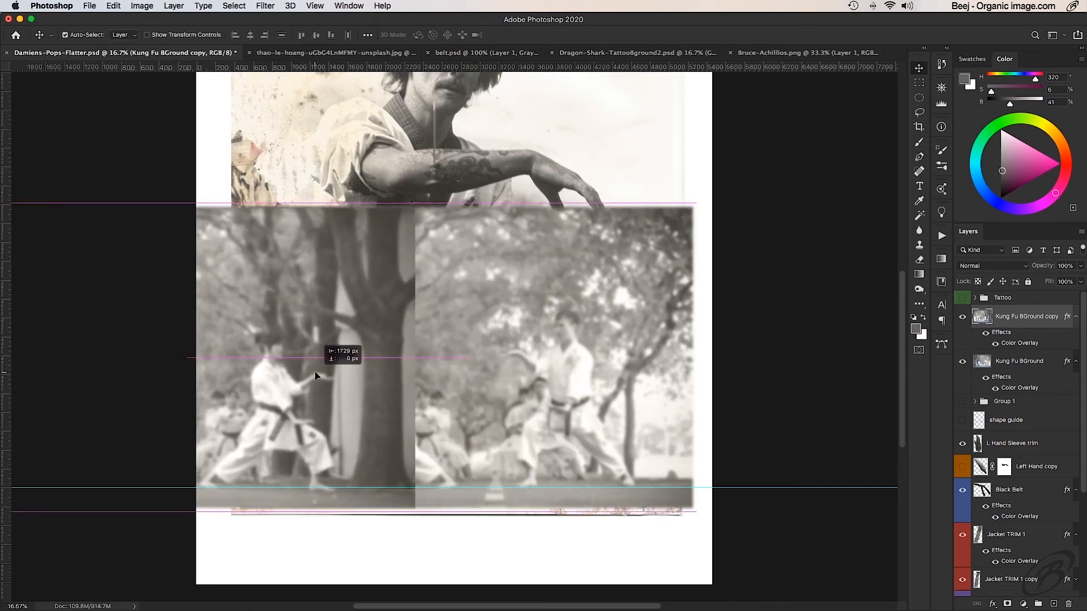
{"action": "left_click_drag", "start_coordinate": [318, 375], "coordinate": [317, 376]}
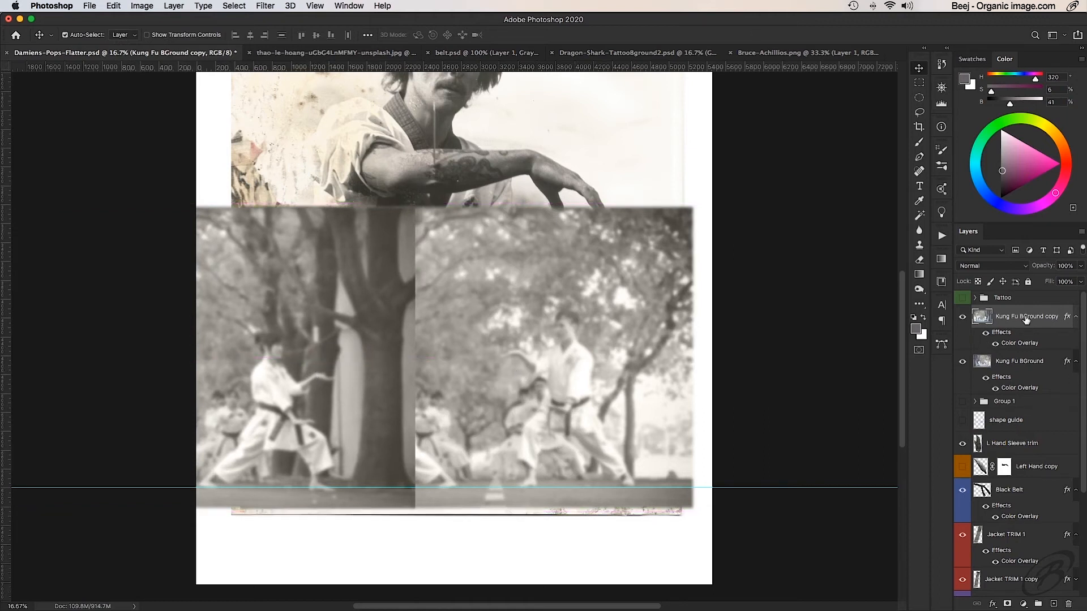
- Place the flipped copy beneath the Kung Fu BGround layer, hide it, and select the original photo layer
{"action": "left_click_drag", "start_coordinate": [1022, 318], "coordinate": [1017, 391]}
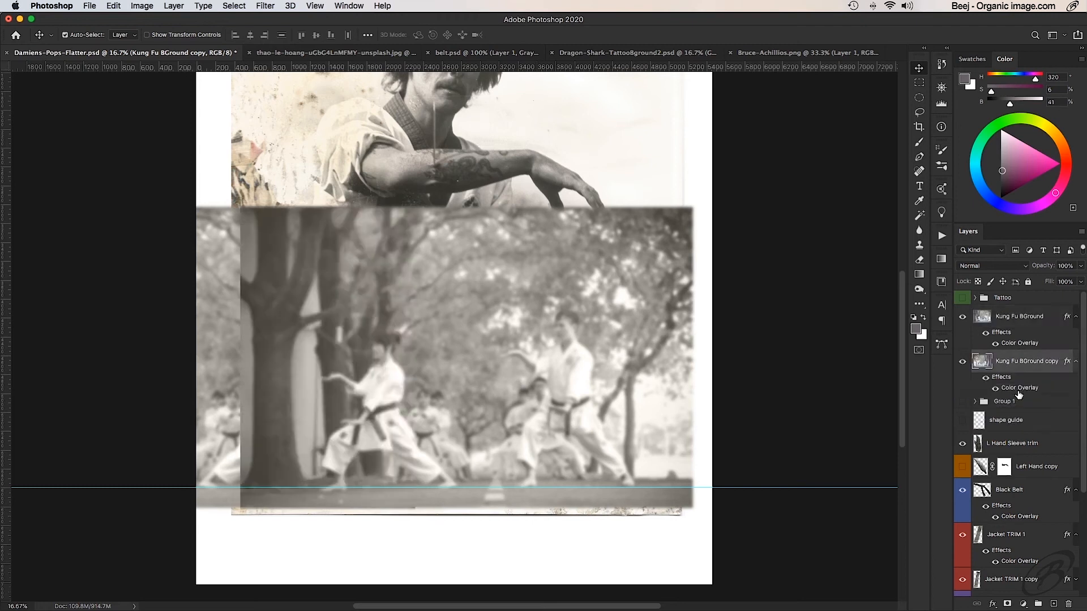
{"action": "left_click", "coordinate": [963, 362]}
{"action": "left_click", "coordinate": [1022, 319]}
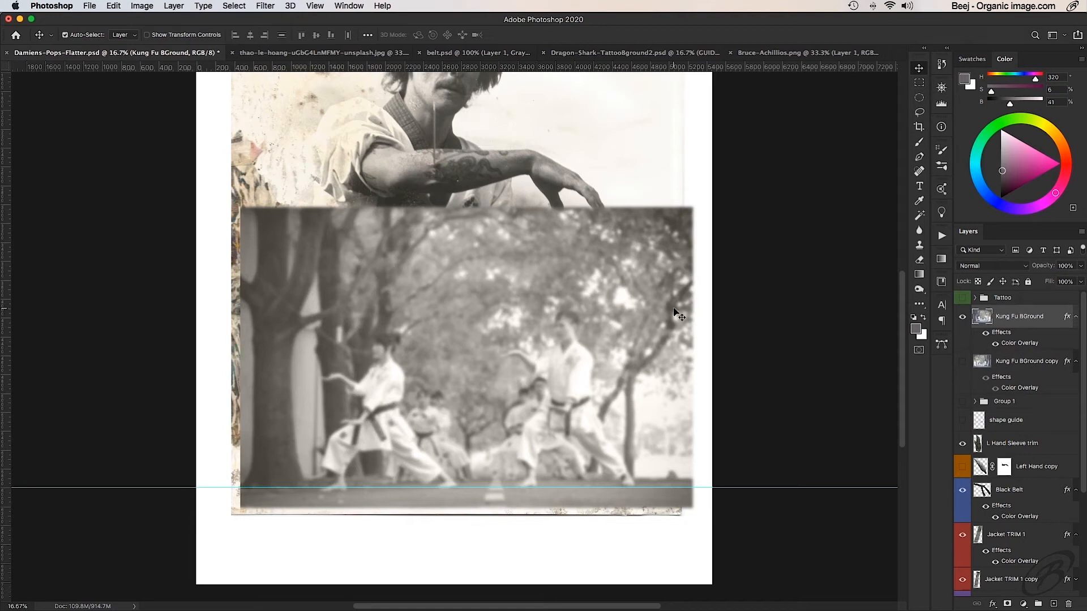
- Lower the Kung Fu BGround layer's opacity to 77% and erase the photo over the man's torso, belt and textured left side
{"action": "key", "text": "e"}
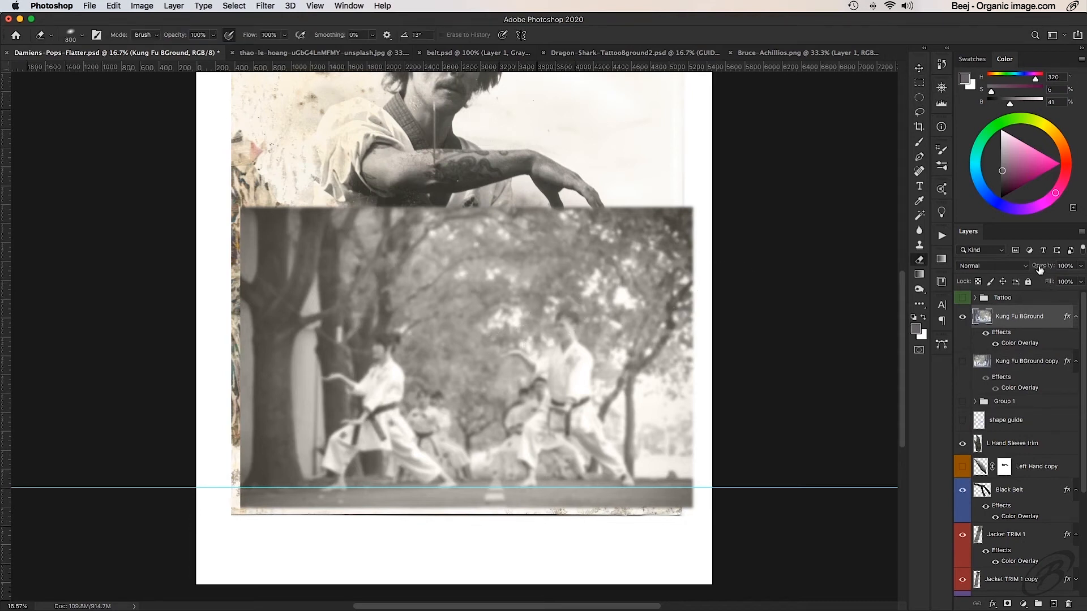
{"action": "left_click_drag", "start_coordinate": [1042, 266], "coordinate": [1031, 269]}
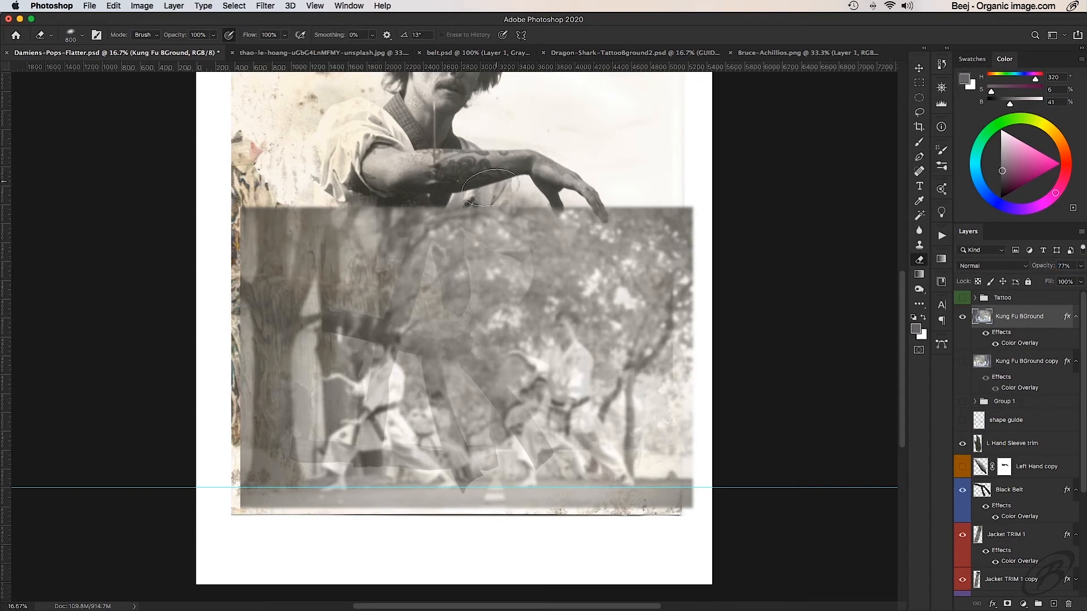
{"action": "mouse_move", "coordinate": [471, 207]}
{"action": "left_mouse_down"}
{"action": "mouse_move", "coordinate": [476, 242]}
{"action": "mouse_move", "coordinate": [481, 230]}
{"action": "mouse_move", "coordinate": [488, 246]}
{"action": "mouse_move", "coordinate": [480, 239]}
{"action": "mouse_move", "coordinate": [485, 290]}
{"action": "mouse_move", "coordinate": [485, 275]}
{"action": "mouse_move", "coordinate": [442, 376]}
{"action": "mouse_move", "coordinate": [442, 363]}
{"action": "mouse_move", "coordinate": [458, 483]}
{"action": "mouse_move", "coordinate": [450, 508]}
{"action": "mouse_move", "coordinate": [423, 508]}
{"action": "mouse_move", "coordinate": [397, 481]}
{"action": "mouse_move", "coordinate": [340, 506]}
{"action": "mouse_move", "coordinate": [333, 455]}
{"action": "mouse_move", "coordinate": [377, 429]}
{"action": "mouse_move", "coordinate": [409, 191]}
{"action": "left_mouse_up"}
{"action": "mouse_move", "coordinate": [331, 285]}
{"action": "left_mouse_down"}
{"action": "mouse_move", "coordinate": [358, 193]}
{"action": "mouse_move", "coordinate": [283, 180]}
{"action": "mouse_move", "coordinate": [268, 363]}
{"action": "mouse_move", "coordinate": [295, 487]}
{"action": "mouse_move", "coordinate": [249, 486]}
{"action": "mouse_move", "coordinate": [306, 406]}
{"action": "left_mouse_up"}
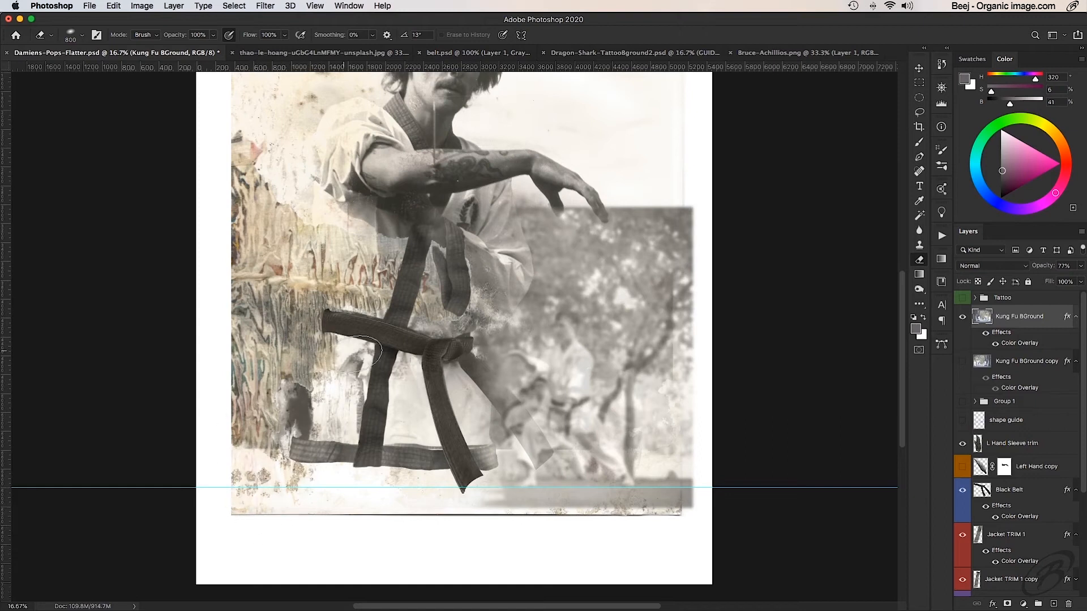
{"action": "mouse_move", "coordinate": [417, 221]}
{"action": "left_mouse_down"}
{"action": "mouse_move", "coordinate": [456, 274]}
{"action": "mouse_move", "coordinate": [458, 300]}
{"action": "left_mouse_up"}
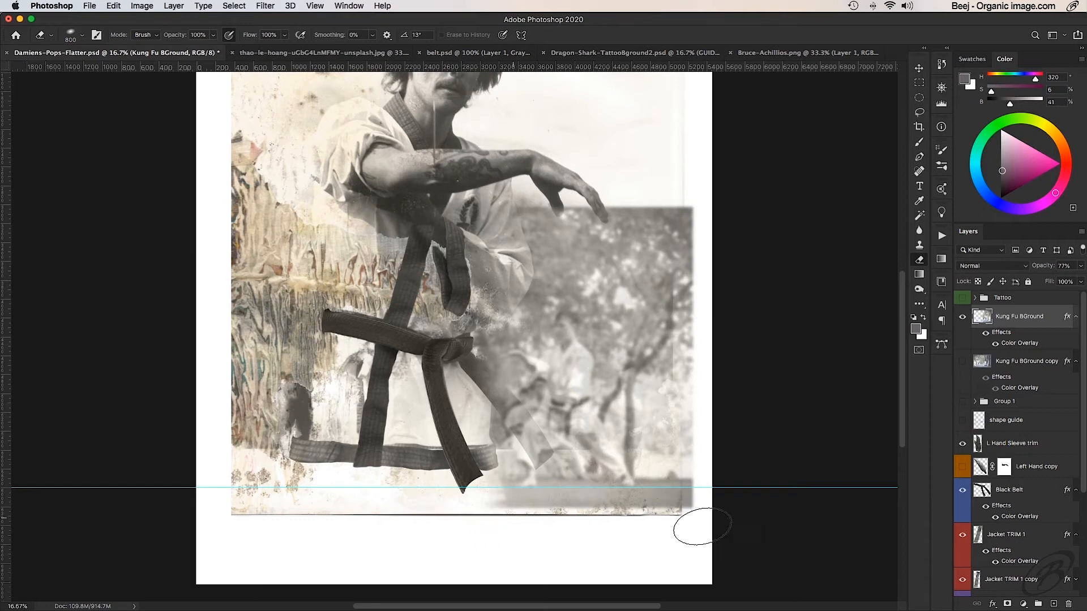
- Erase the karate photo's bottom edge and its upper area beneath the man's outstretched hand
{"action": "mouse_move", "coordinate": [583, 522]}
{"action": "left_mouse_down"}
{"action": "mouse_move", "coordinate": [717, 519]}
{"action": "mouse_move", "coordinate": [425, 536]}
{"action": "mouse_move", "coordinate": [574, 522]}
{"action": "mouse_move", "coordinate": [735, 526]}
{"action": "mouse_move", "coordinate": [449, 525]}
{"action": "mouse_move", "coordinate": [697, 523]}
{"action": "mouse_move", "coordinate": [489, 532]}
{"action": "mouse_move", "coordinate": [778, 505]}
{"action": "mouse_move", "coordinate": [774, 442]}
{"action": "left_mouse_up"}
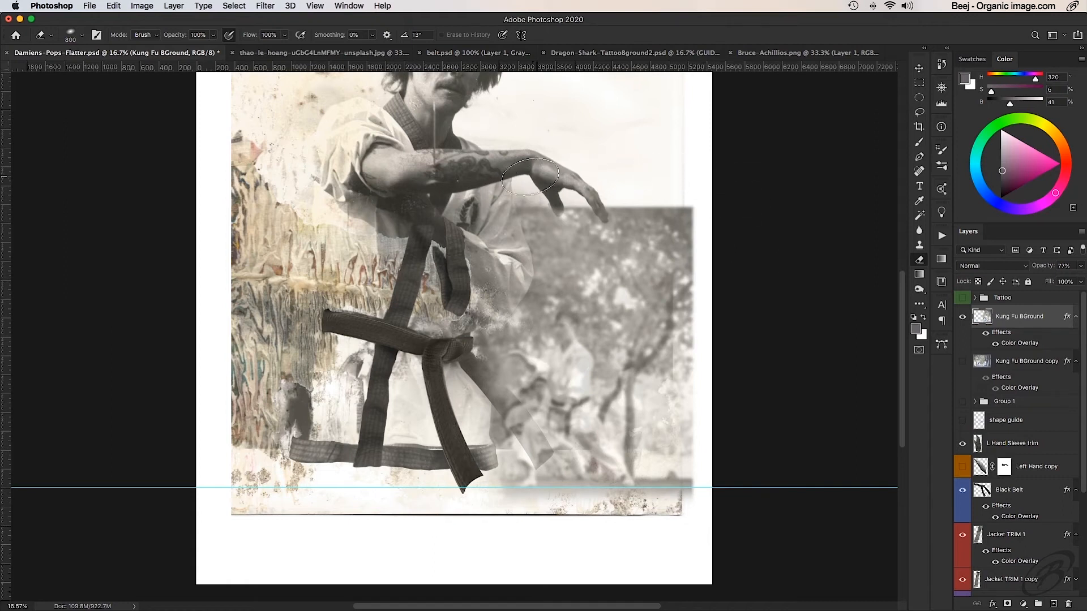
{"action": "mouse_move", "coordinate": [495, 191]}
{"action": "left_mouse_down"}
{"action": "mouse_move", "coordinate": [545, 205]}
{"action": "mouse_move", "coordinate": [511, 237]}
{"action": "mouse_move", "coordinate": [567, 197]}
{"action": "mouse_move", "coordinate": [569, 208]}
{"action": "mouse_move", "coordinate": [527, 211]}
{"action": "mouse_move", "coordinate": [559, 233]}
{"action": "mouse_move", "coordinate": [528, 259]}
{"action": "mouse_move", "coordinate": [531, 281]}
{"action": "mouse_move", "coordinate": [541, 249]}
{"action": "mouse_move", "coordinate": [571, 245]}
{"action": "mouse_move", "coordinate": [576, 268]}
{"action": "mouse_move", "coordinate": [569, 277]}
{"action": "mouse_move", "coordinate": [550, 206]}
{"action": "mouse_move", "coordinate": [582, 203]}
{"action": "mouse_move", "coordinate": [556, 198]}
{"action": "mouse_move", "coordinate": [547, 181]}
{"action": "mouse_move", "coordinate": [555, 285]}
{"action": "mouse_move", "coordinate": [480, 299]}
{"action": "mouse_move", "coordinate": [506, 320]}
{"action": "left_mouse_up"}
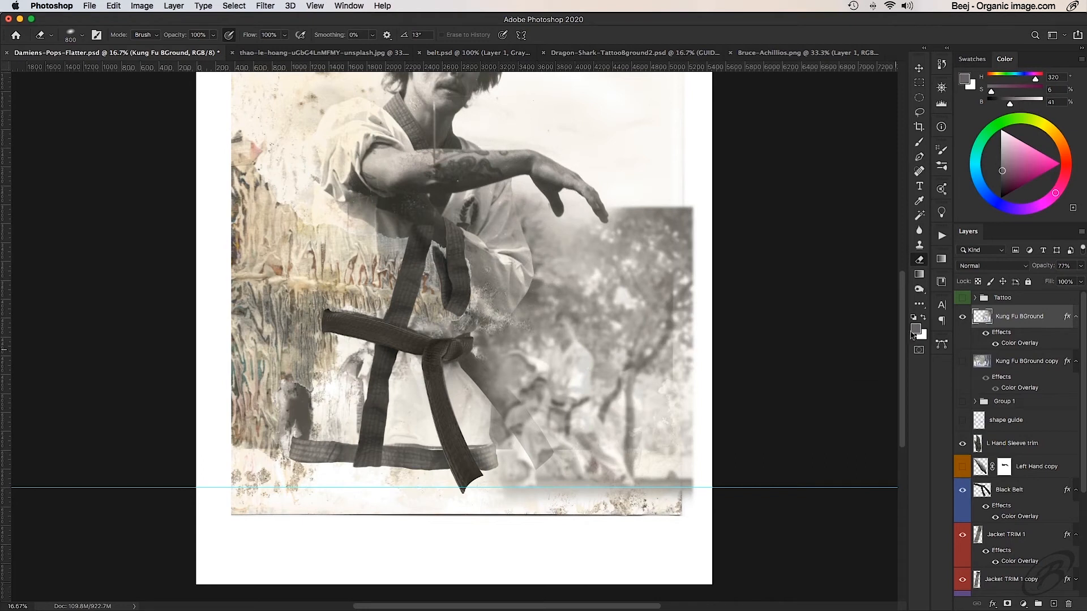
- Compare the blend with the original background, erase the photo's hard upper and right edges, and return its layer opacity to 100%
{"action": "left_click", "coordinate": [963, 318]}
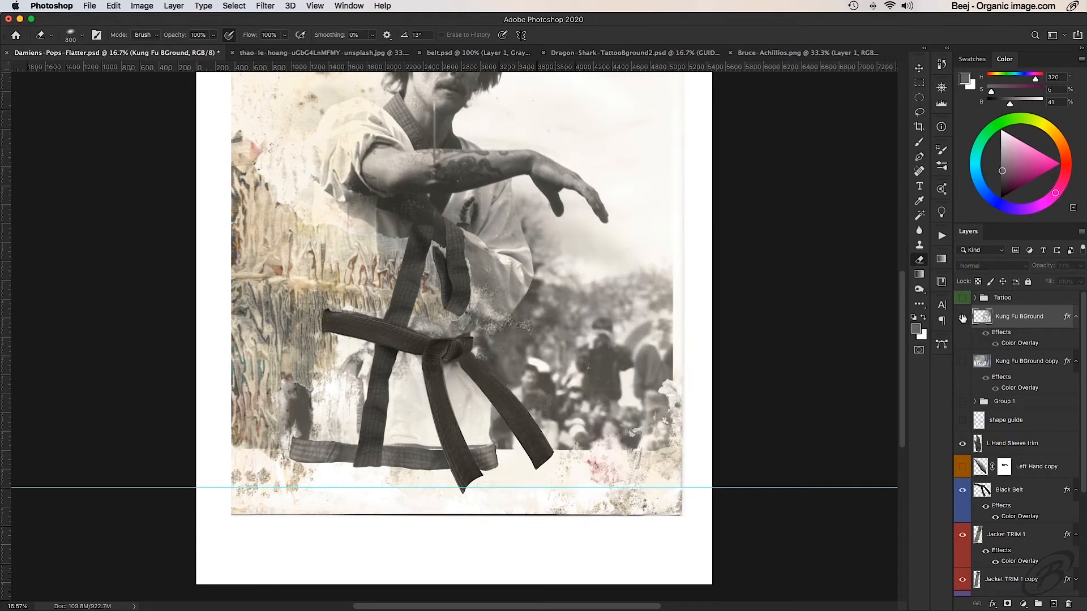
{"action": "left_click", "coordinate": [962, 318]}
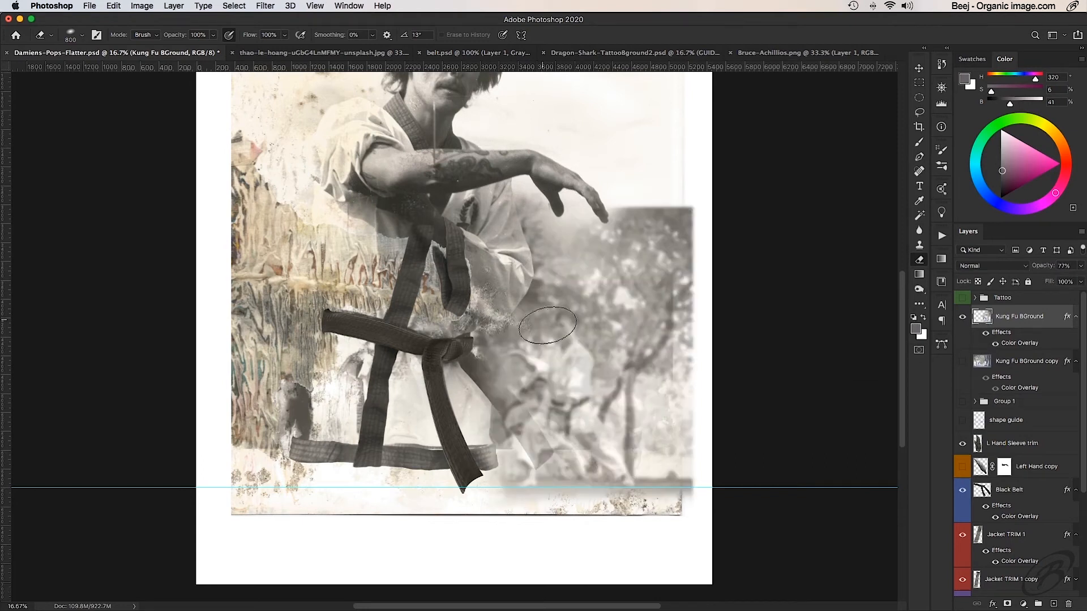
{"action": "left_click", "coordinate": [962, 318]}
{"action": "mouse_move", "coordinate": [691, 214]}
{"action": "left_mouse_down"}
{"action": "mouse_move", "coordinate": [624, 194]}
{"action": "mouse_move", "coordinate": [675, 183]}
{"action": "mouse_move", "coordinate": [692, 199]}
{"action": "mouse_move", "coordinate": [585, 182]}
{"action": "mouse_move", "coordinate": [655, 159]}
{"action": "mouse_move", "coordinate": [704, 185]}
{"action": "mouse_move", "coordinate": [709, 234]}
{"action": "mouse_move", "coordinate": [644, 191]}
{"action": "mouse_move", "coordinate": [721, 214]}
{"action": "mouse_move", "coordinate": [697, 205]}
{"action": "mouse_move", "coordinate": [717, 205]}
{"action": "mouse_move", "coordinate": [739, 262]}
{"action": "mouse_move", "coordinate": [709, 213]}
{"action": "mouse_move", "coordinate": [723, 222]}
{"action": "mouse_move", "coordinate": [682, 191]}
{"action": "left_mouse_up"}
{"action": "mouse_move", "coordinate": [717, 261]}
{"action": "left_mouse_down"}
{"action": "mouse_move", "coordinate": [728, 245]}
{"action": "mouse_move", "coordinate": [716, 260]}
{"action": "mouse_move", "coordinate": [712, 249]}
{"action": "mouse_move", "coordinate": [727, 315]}
{"action": "mouse_move", "coordinate": [722, 340]}
{"action": "mouse_move", "coordinate": [721, 299]}
{"action": "mouse_move", "coordinate": [708, 363]}
{"action": "mouse_move", "coordinate": [706, 286]}
{"action": "mouse_move", "coordinate": [715, 364]}
{"action": "mouse_move", "coordinate": [701, 388]}
{"action": "mouse_move", "coordinate": [723, 434]}
{"action": "mouse_move", "coordinate": [718, 461]}
{"action": "mouse_move", "coordinate": [703, 461]}
{"action": "mouse_move", "coordinate": [723, 505]}
{"action": "mouse_move", "coordinate": [701, 412]}
{"action": "mouse_move", "coordinate": [708, 352]}
{"action": "mouse_move", "coordinate": [711, 374]}
{"action": "left_mouse_up"}
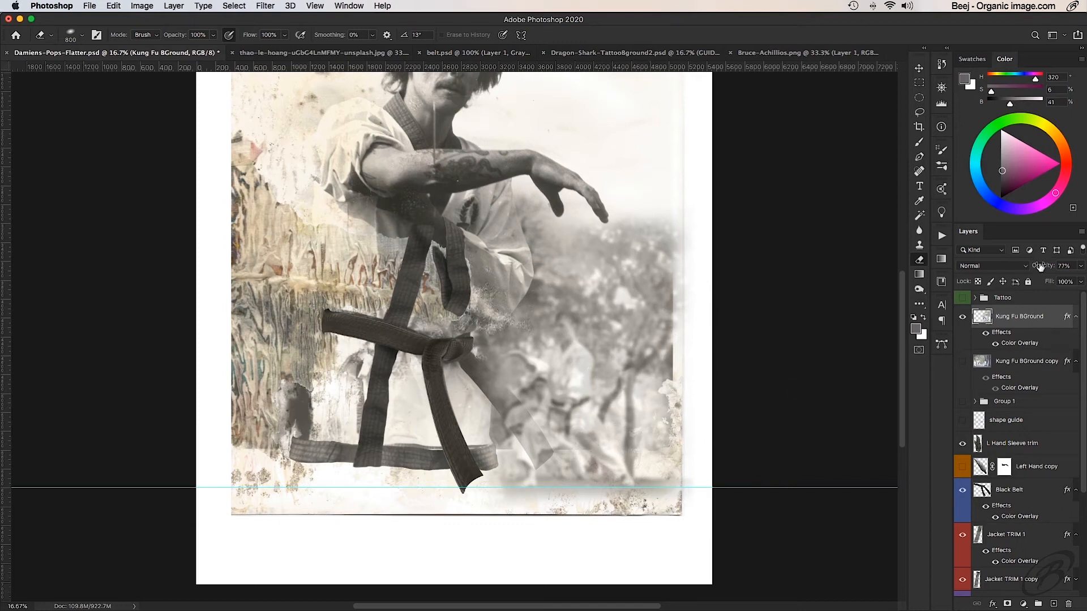
{"action": "left_click_drag", "start_coordinate": [1074, 267], "coordinate": [1077, 267]}
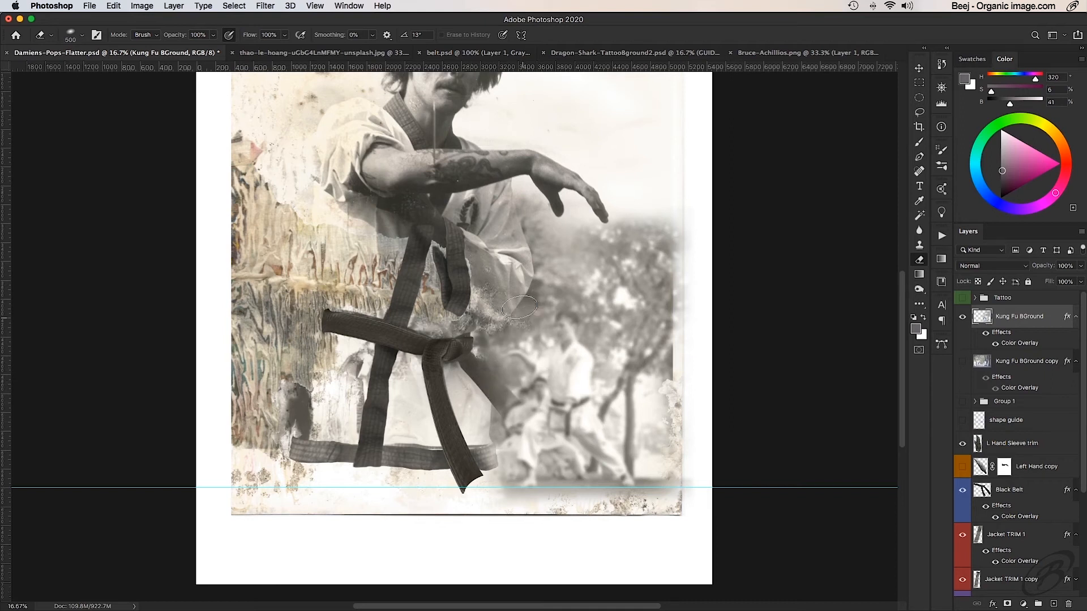
- Undo the eraser strokes over the karate students and soften the photo's upper edge beside the man's outstretched hand
{"action": "mouse_move", "coordinate": [601, 322]}
{"action": "left_mouse_down"}
{"action": "mouse_move", "coordinate": [627, 369]}
{"action": "mouse_move", "coordinate": [606, 336]}
{"action": "mouse_move", "coordinate": [637, 355]}
{"action": "left_mouse_up"}
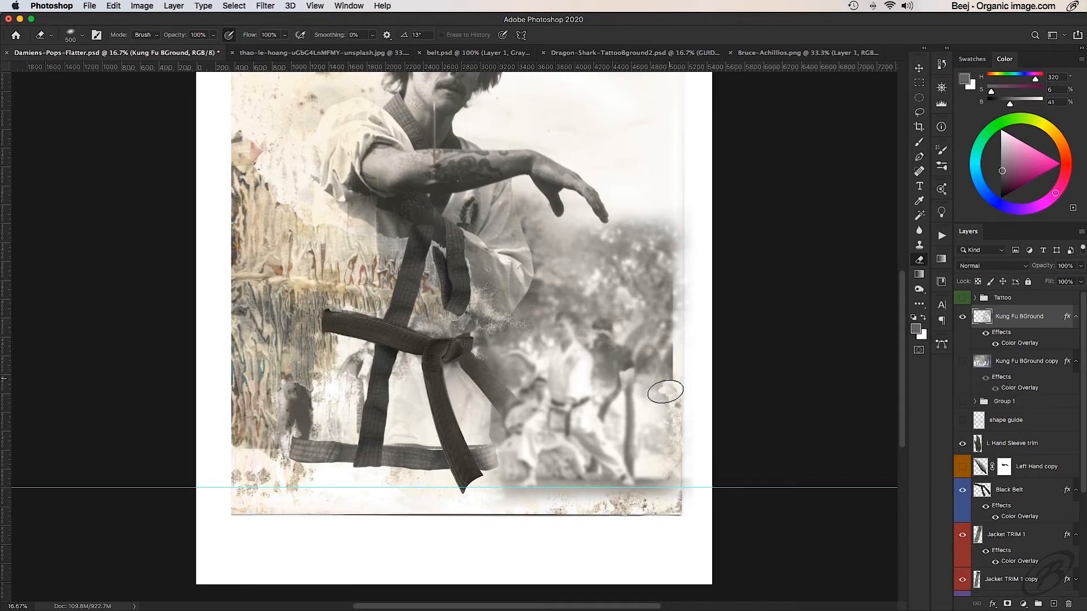
{"action": "key", "text": "super+z"}
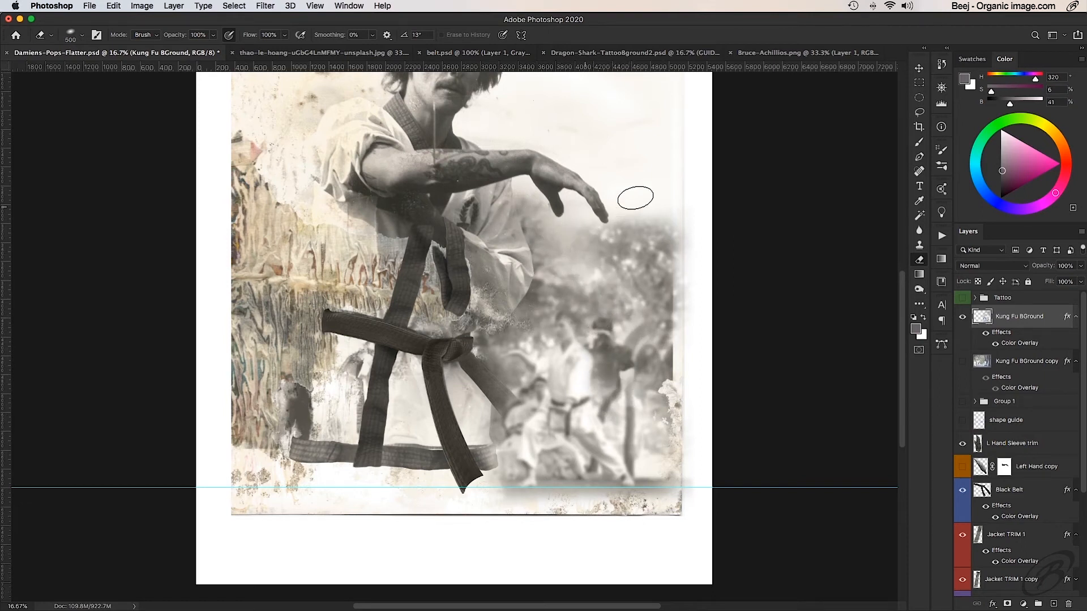
{"action": "mouse_move", "coordinate": [635, 197]}
{"action": "left_mouse_down"}
{"action": "mouse_move", "coordinate": [626, 231]}
{"action": "mouse_move", "coordinate": [678, 217]}
{"action": "left_mouse_up"}
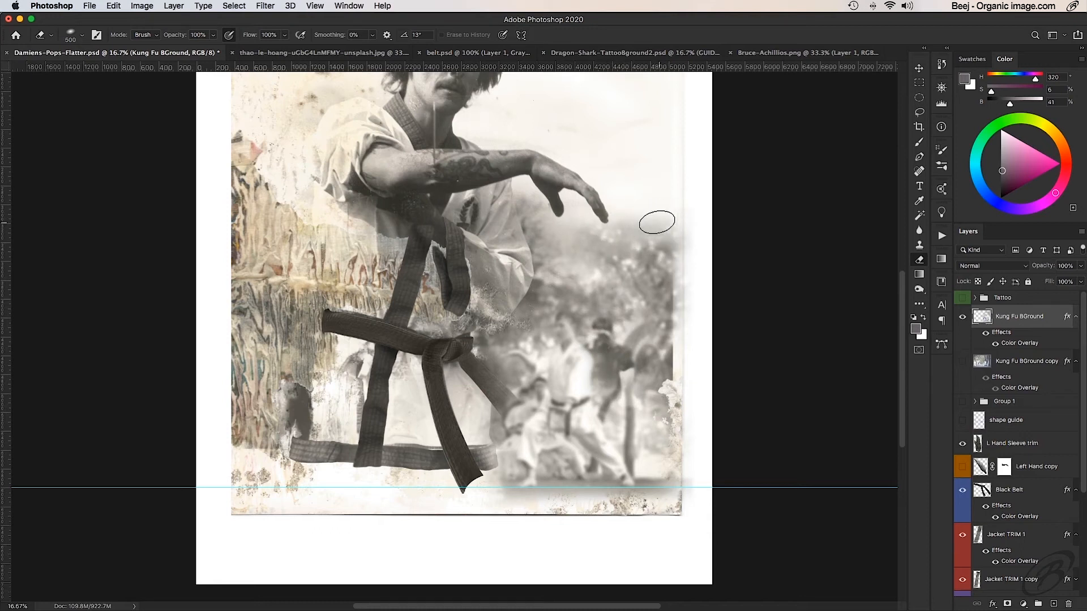
- On the original portrait layer, erase the hard right edge and lower-right corner with a 700 px Soft Round eraser
{"action": "scroll", "coordinate": [1038, 448], "scroll_direction": "down", "scroll_amount": 5}
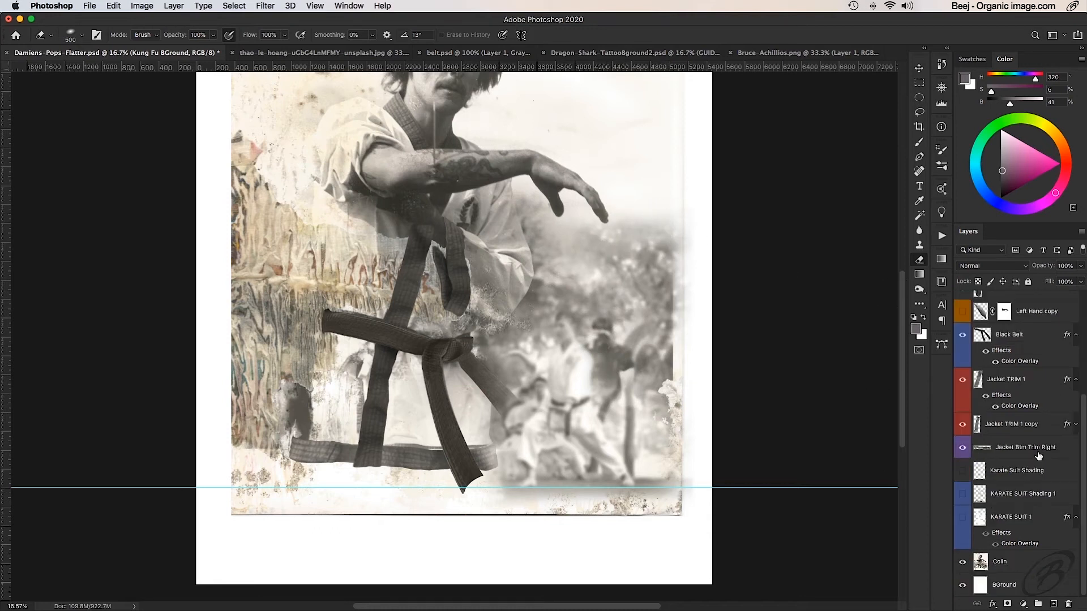
{"action": "left_click", "coordinate": [1007, 561]}
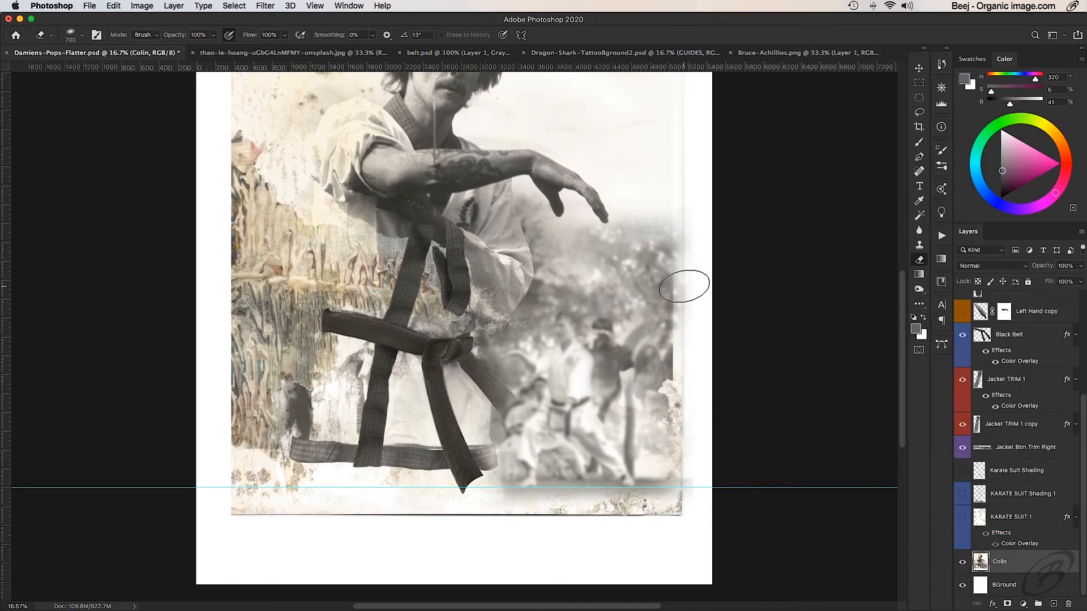
{"action": "right_click", "coordinate": [612, 270]}
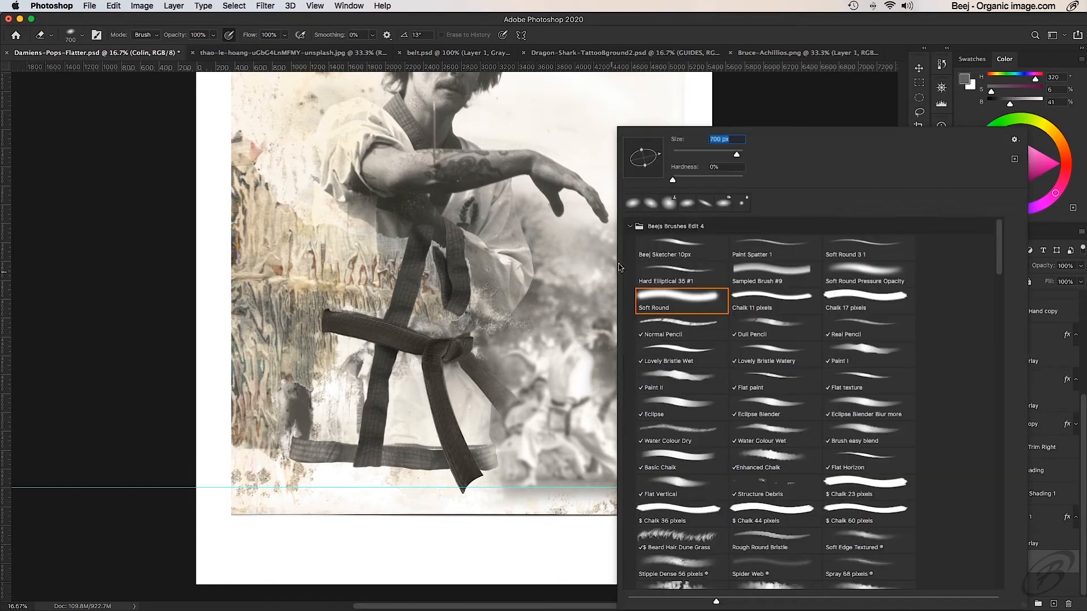
{"action": "left_click", "coordinate": [597, 150]}
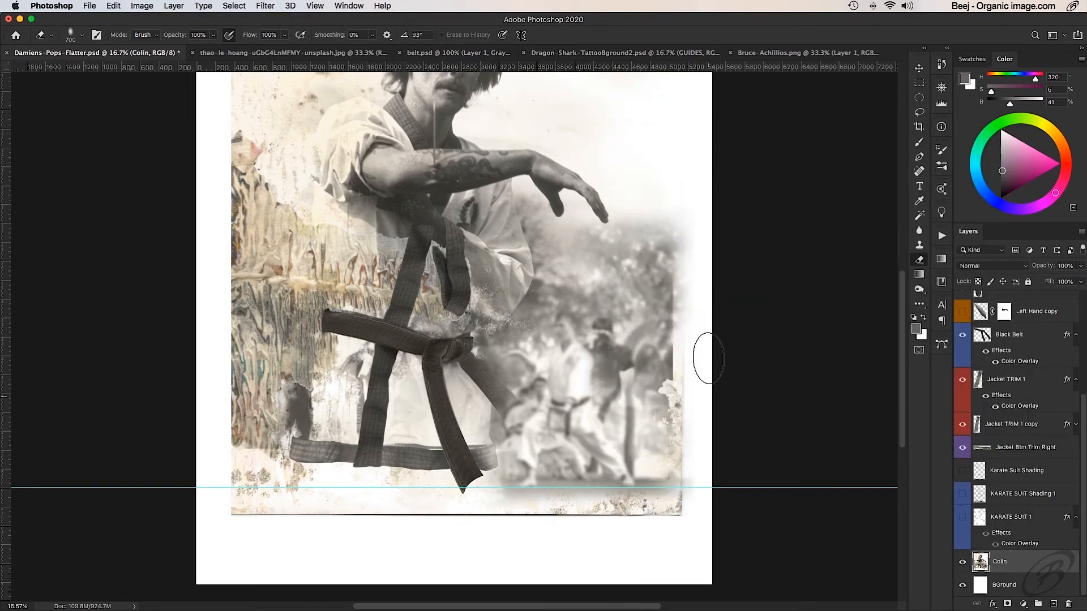
{"action": "mouse_move", "coordinate": [702, 485]}
{"action": "left_mouse_down"}
{"action": "mouse_move", "coordinate": [682, 547]}
{"action": "mouse_move", "coordinate": [535, 543]}
{"action": "left_mouse_up"}
{"action": "mouse_move", "coordinate": [710, 521]}
{"action": "left_mouse_down"}
{"action": "mouse_move", "coordinate": [447, 545]}
{"action": "mouse_move", "coordinate": [717, 517]}
{"action": "mouse_move", "coordinate": [553, 531]}
{"action": "mouse_move", "coordinate": [721, 507]}
{"action": "mouse_move", "coordinate": [692, 495]}
{"action": "mouse_move", "coordinate": [683, 444]}
{"action": "mouse_move", "coordinate": [693, 425]}
{"action": "mouse_move", "coordinate": [669, 403]}
{"action": "mouse_move", "coordinate": [690, 381]}
{"action": "mouse_move", "coordinate": [686, 267]}
{"action": "mouse_move", "coordinate": [694, 328]}
{"action": "mouse_move", "coordinate": [703, 325]}
{"action": "mouse_move", "coordinate": [691, 283]}
{"action": "mouse_move", "coordinate": [697, 307]}
{"action": "mouse_move", "coordinate": [680, 307]}
{"action": "mouse_move", "coordinate": [675, 216]}
{"action": "mouse_move", "coordinate": [699, 316]}
{"action": "mouse_move", "coordinate": [674, 245]}
{"action": "left_mouse_up"}
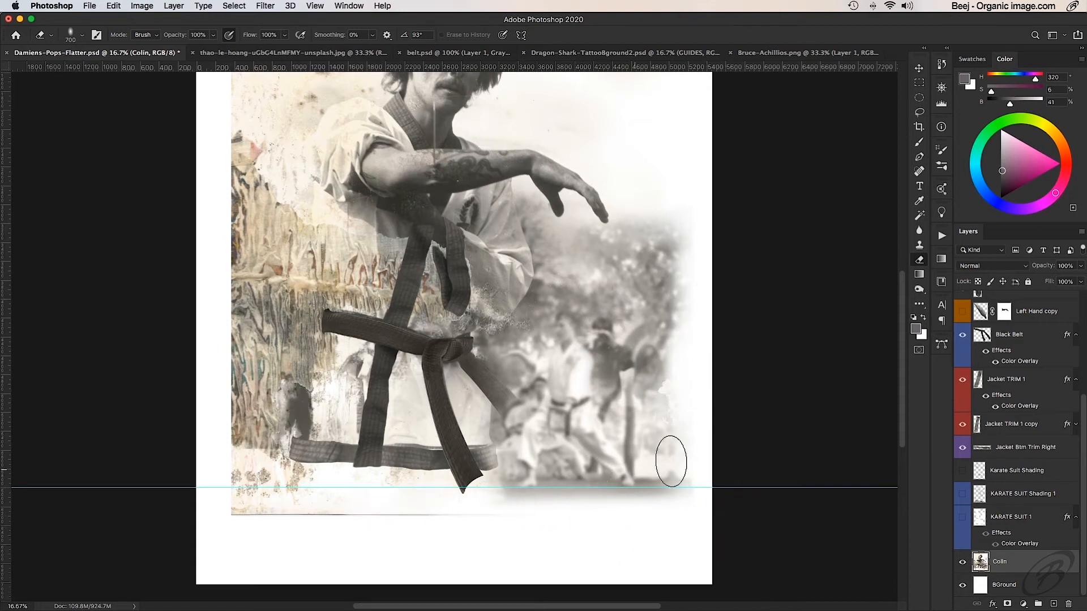
- Show the Kung Fu BGround copy layer, lower its opacity to 80%, and erase it over the man's torso, belt and bottom edge
{"action": "scroll", "coordinate": [971, 372], "scroll_direction": "up", "scroll_amount": 5}
{"action": "left_click", "coordinate": [963, 362]}
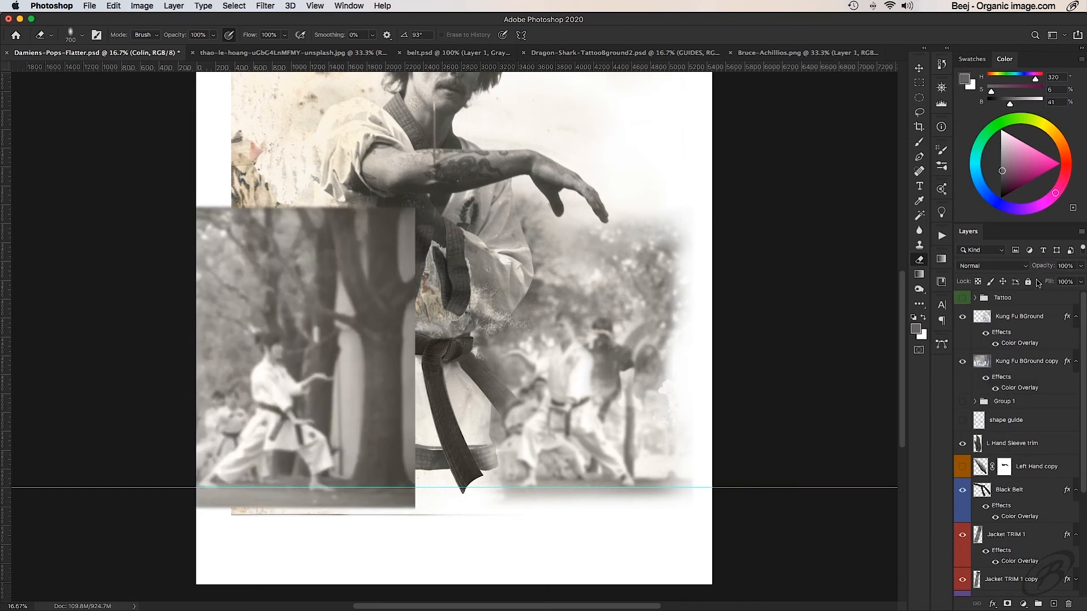
{"action": "left_click", "coordinate": [1005, 364]}
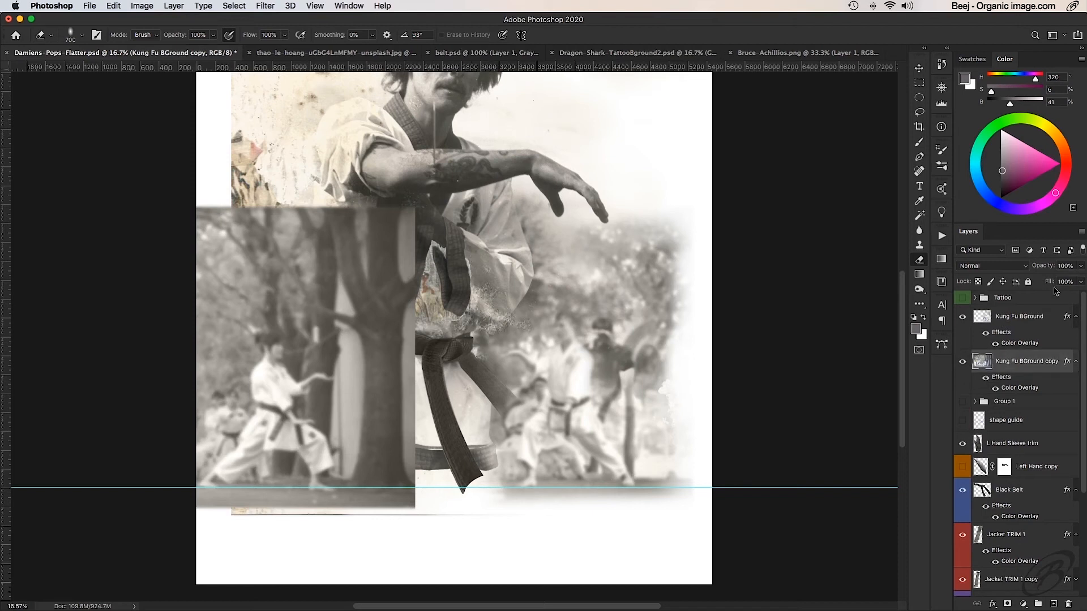
{"action": "left_click_drag", "start_coordinate": [1036, 270], "coordinate": [1032, 269]}
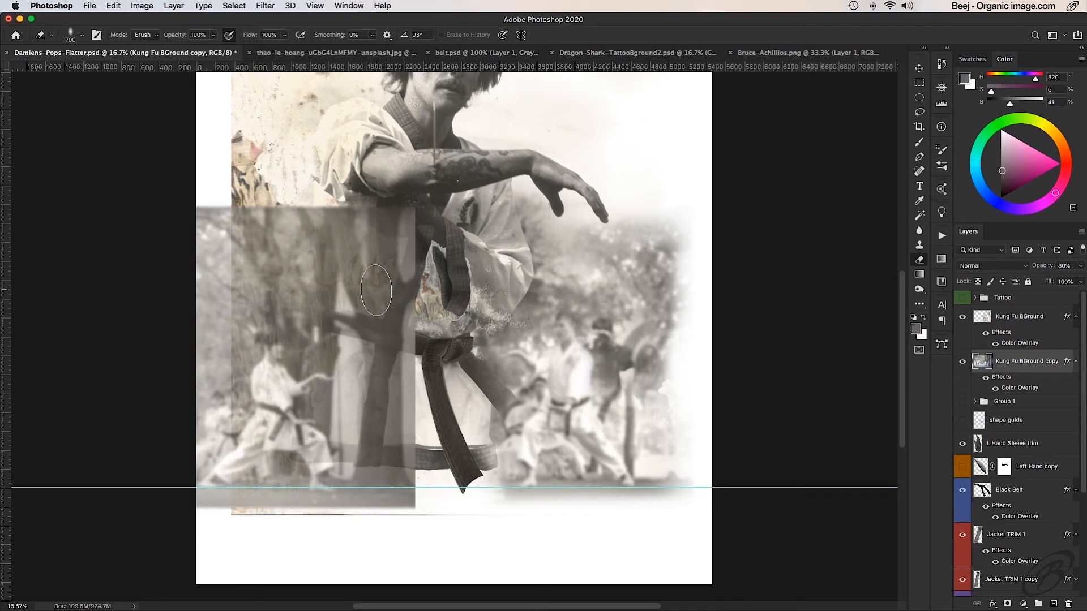
{"action": "mouse_move", "coordinate": [328, 195]}
{"action": "left_mouse_down"}
{"action": "mouse_move", "coordinate": [339, 225]}
{"action": "mouse_move", "coordinate": [325, 207]}
{"action": "mouse_move", "coordinate": [321, 217]}
{"action": "mouse_move", "coordinate": [342, 238]}
{"action": "mouse_move", "coordinate": [368, 326]}
{"action": "mouse_move", "coordinate": [362, 349]}
{"action": "mouse_move", "coordinate": [324, 374]}
{"action": "mouse_move", "coordinate": [341, 422]}
{"action": "mouse_move", "coordinate": [337, 410]}
{"action": "mouse_move", "coordinate": [339, 440]}
{"action": "mouse_move", "coordinate": [330, 434]}
{"action": "mouse_move", "coordinate": [319, 475]}
{"action": "mouse_move", "coordinate": [332, 496]}
{"action": "mouse_move", "coordinate": [379, 457]}
{"action": "mouse_move", "coordinate": [410, 501]}
{"action": "mouse_move", "coordinate": [366, 391]}
{"action": "mouse_move", "coordinate": [408, 182]}
{"action": "mouse_move", "coordinate": [349, 197]}
{"action": "left_mouse_up"}
{"action": "left_click_drag", "start_coordinate": [365, 333], "coordinate": [334, 370]}
{"action": "mouse_move", "coordinate": [386, 545]}
{"action": "left_mouse_down"}
{"action": "mouse_move", "coordinate": [193, 544]}
{"action": "mouse_move", "coordinate": [364, 530]}
{"action": "mouse_move", "coordinate": [182, 532]}
{"action": "mouse_move", "coordinate": [337, 529]}
{"action": "mouse_move", "coordinate": [162, 541]}
{"action": "mouse_move", "coordinate": [318, 523]}
{"action": "mouse_move", "coordinate": [249, 531]}
{"action": "mouse_move", "coordinate": [374, 527]}
{"action": "left_mouse_up"}
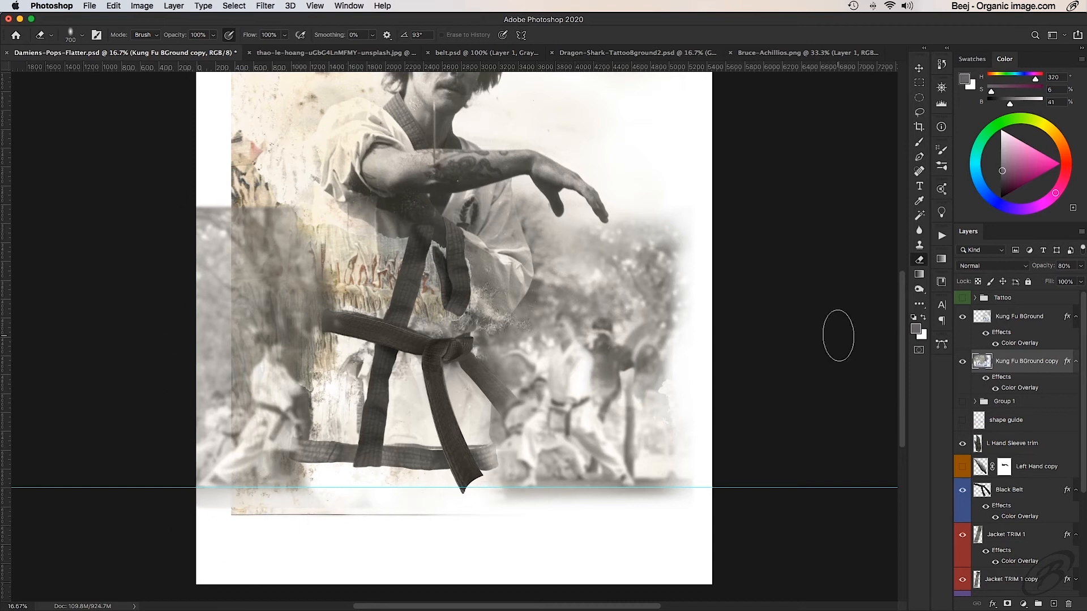
- On the original portrait layer, erase the textured background beside the man's shoulder, down the left side and along the bottom edge
{"action": "scroll", "coordinate": [1018, 465], "scroll_direction": "down", "scroll_amount": 5}
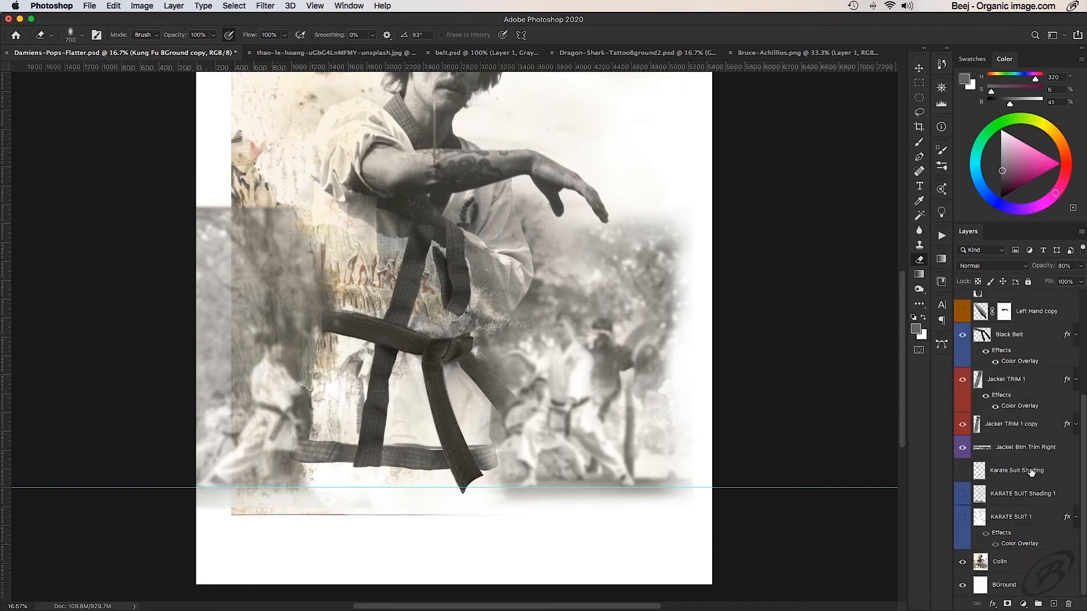
{"action": "left_click", "coordinate": [1009, 565]}
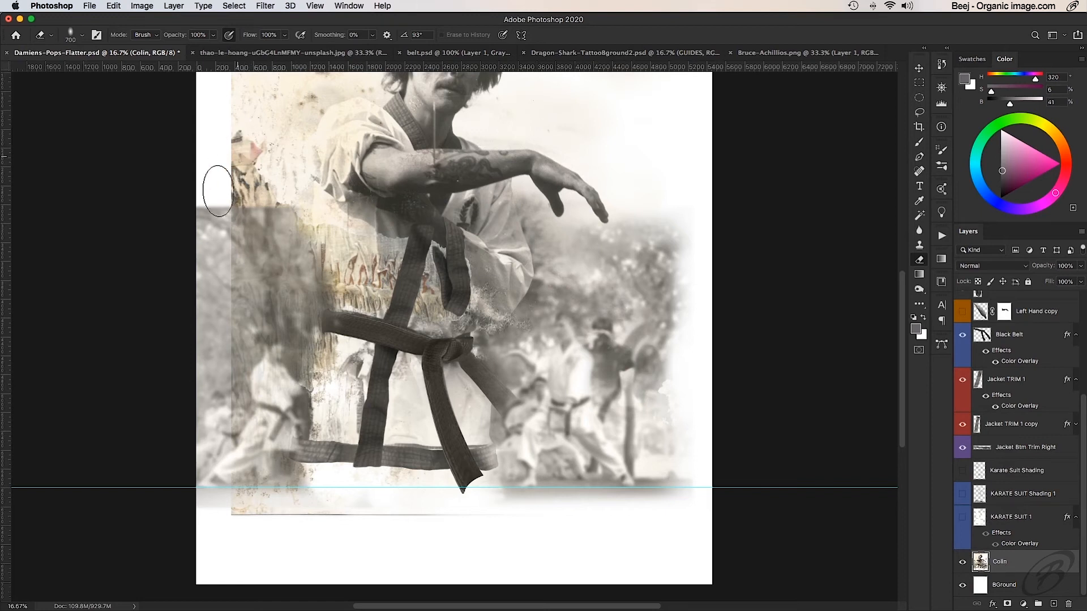
{"action": "mouse_move", "coordinate": [218, 191]}
{"action": "left_mouse_down"}
{"action": "mouse_move", "coordinate": [249, 195]}
{"action": "mouse_move", "coordinate": [259, 208]}
{"action": "mouse_move", "coordinate": [287, 201]}
{"action": "left_mouse_up"}
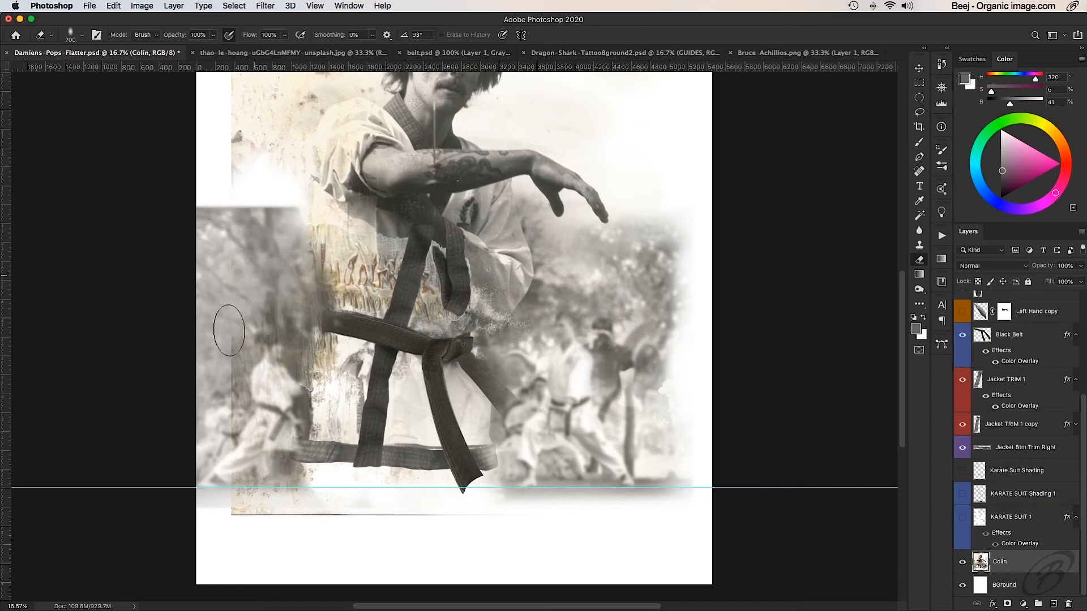
{"action": "mouse_move", "coordinate": [229, 331]}
{"action": "left_mouse_down"}
{"action": "mouse_move", "coordinate": [266, 345]}
{"action": "mouse_move", "coordinate": [283, 305]}
{"action": "mouse_move", "coordinate": [268, 470]}
{"action": "mouse_move", "coordinate": [293, 493]}
{"action": "mouse_move", "coordinate": [244, 509]}
{"action": "mouse_move", "coordinate": [454, 534]}
{"action": "mouse_move", "coordinate": [553, 527]}
{"action": "left_mouse_up"}
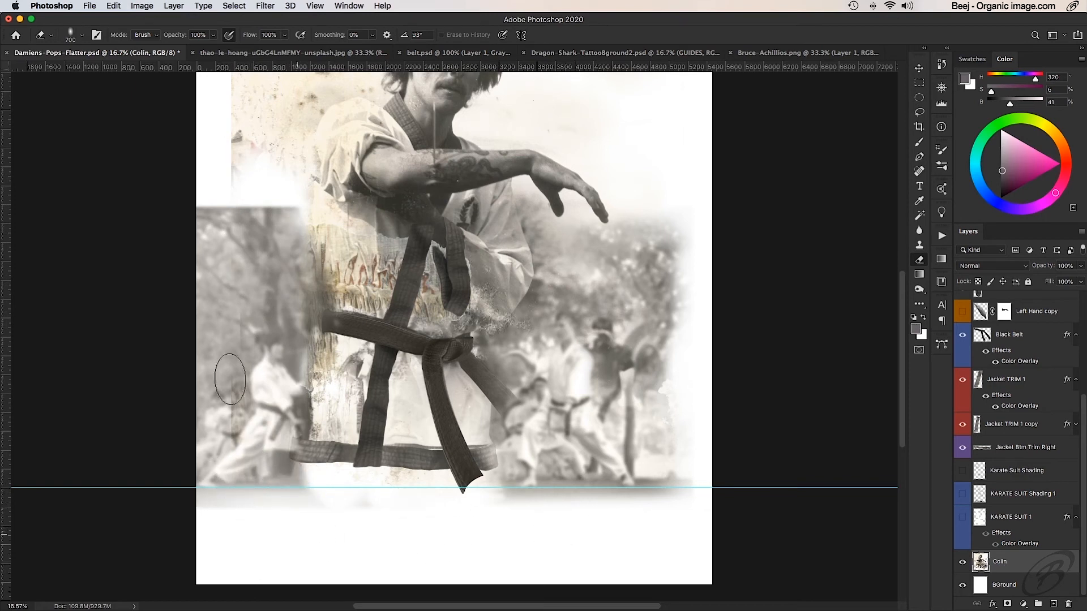
{"action": "left_click_drag", "start_coordinate": [230, 379], "coordinate": [229, 417]}
{"action": "mouse_move", "coordinate": [231, 161]}
{"action": "left_mouse_down"}
{"action": "mouse_move", "coordinate": [221, 150]}
{"action": "mouse_move", "coordinate": [272, 122]}
{"action": "mouse_move", "coordinate": [264, 165]}
{"action": "mouse_move", "coordinate": [286, 124]}
{"action": "mouse_move", "coordinate": [280, 148]}
{"action": "left_mouse_up"}
{"action": "left_click_drag", "start_coordinate": [292, 238], "coordinate": [311, 388]}
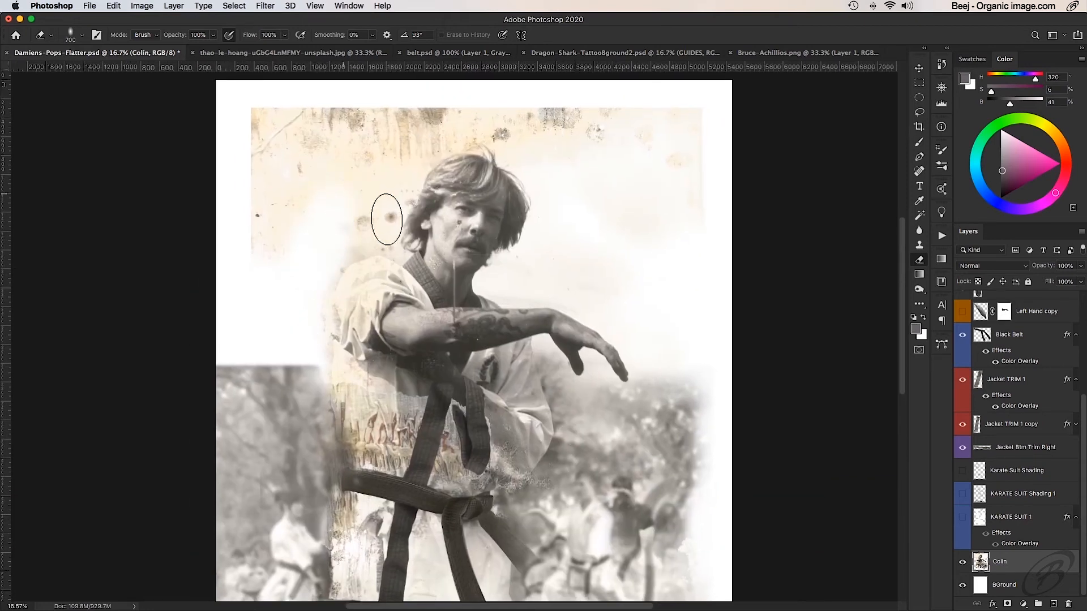
- Lasso the stained background around the man's head and above his arm, delete it from the portrait layer, and deselect
{"action": "key", "text": "l"}
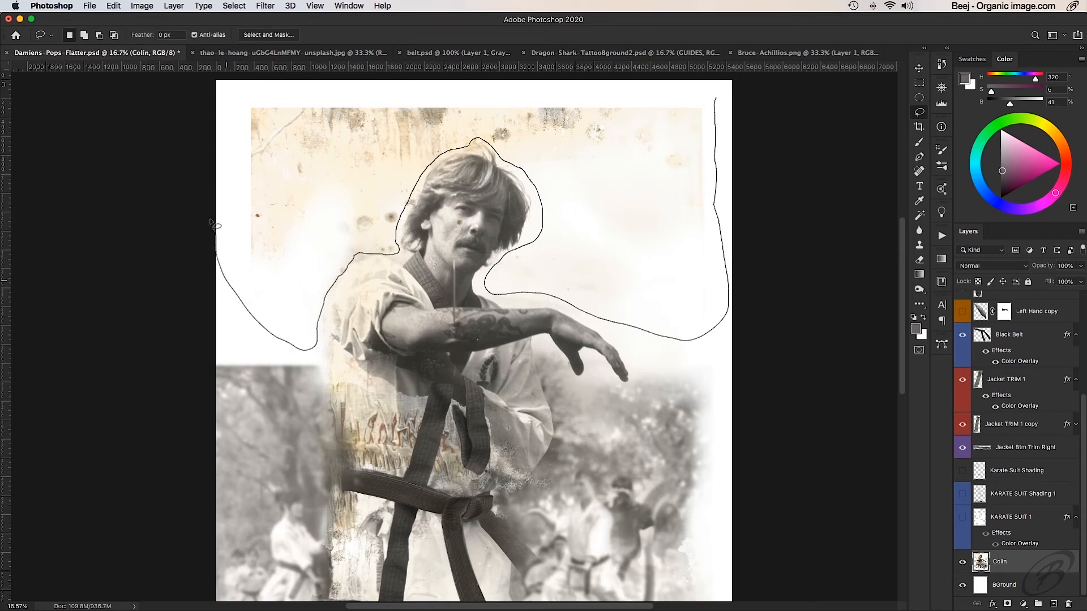
{"action": "left_click_drag", "start_coordinate": [296, 81], "coordinate": [303, 81]}
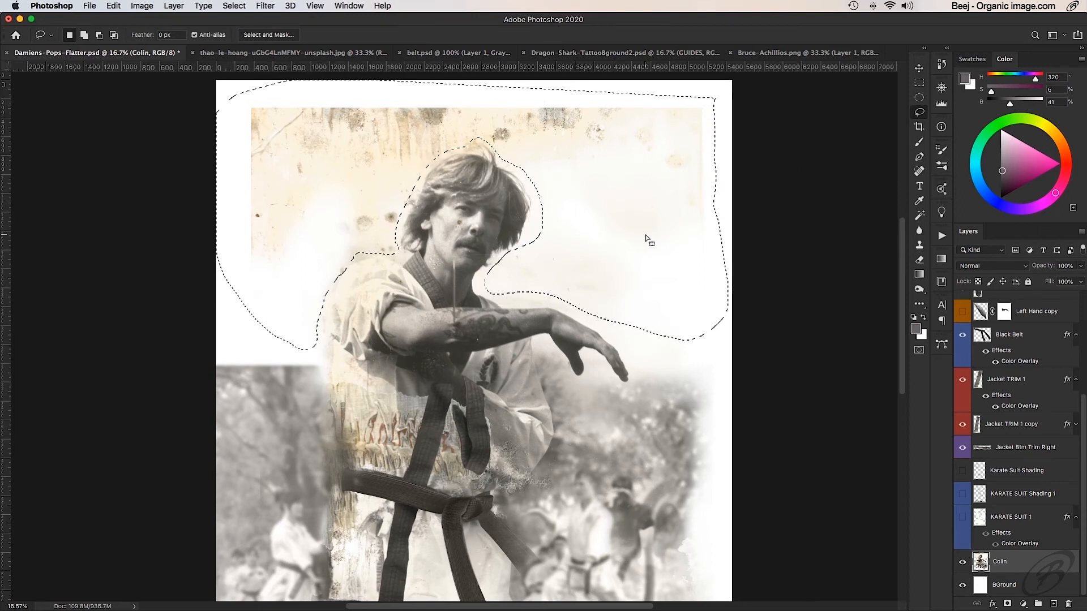
{"action": "key", "text": "super+d"}
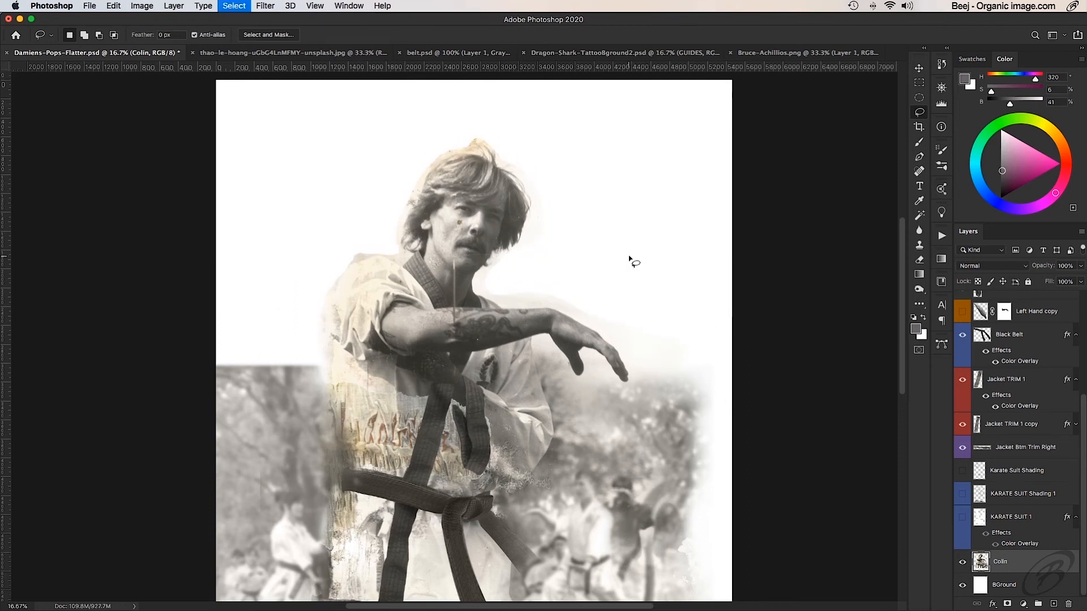
- Toggle the Kung Fu BGround layer to check its content and try erasing it over the student left of the man
{"action": "mouse_move", "coordinate": [375, 411]}
{"action": "left_mouse_down"}
{"action": "mouse_move", "coordinate": [417, 208]}
{"action": "mouse_move", "coordinate": [398, 291]}
{"action": "left_mouse_up"}
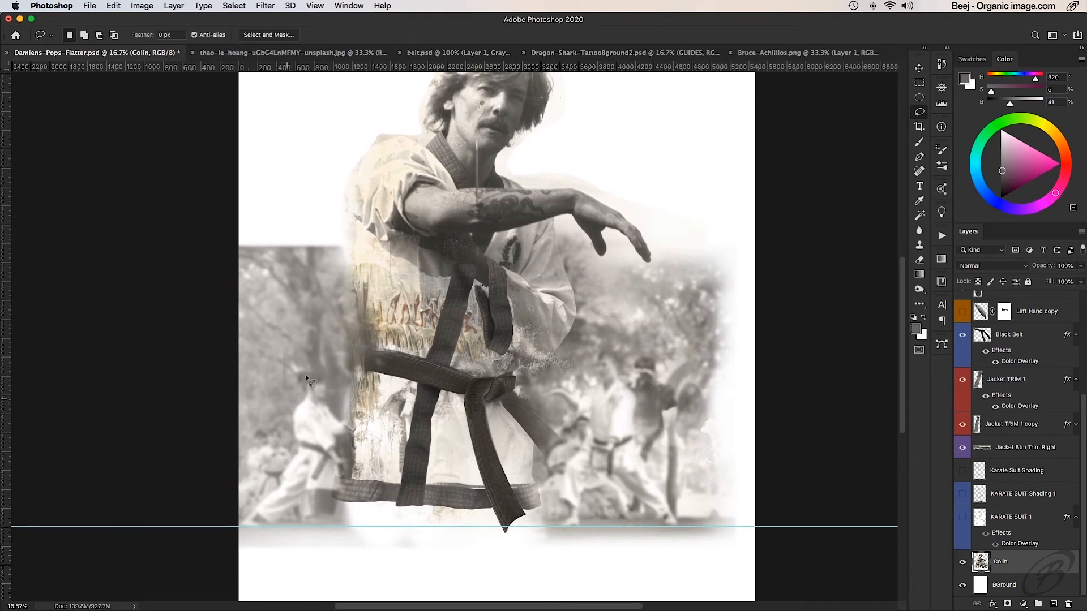
{"action": "scroll", "coordinate": [967, 420], "scroll_direction": "up", "scroll_amount": 5}
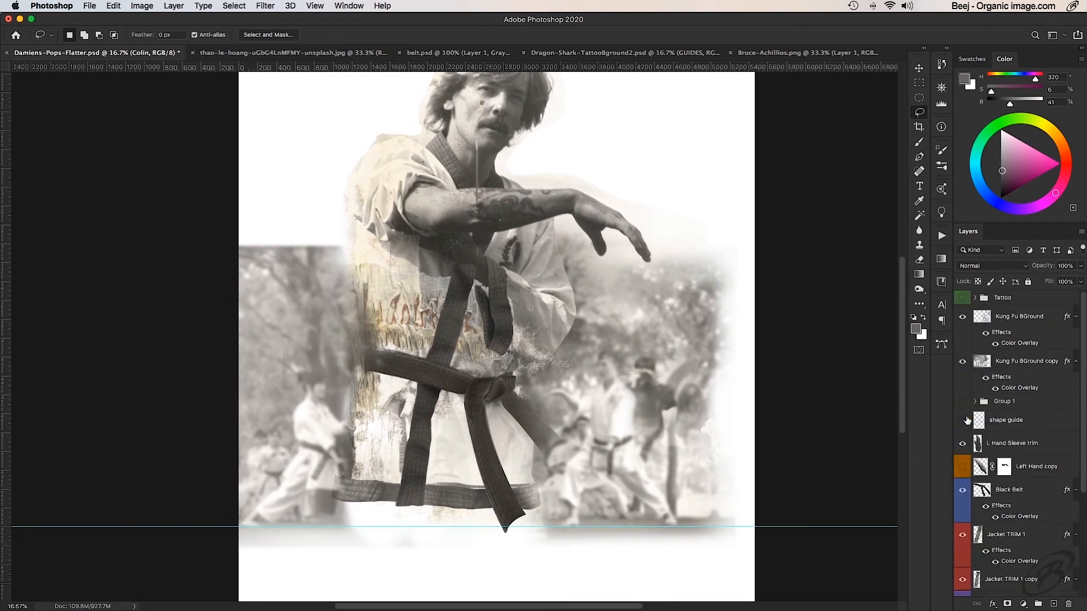
{"action": "left_click", "coordinate": [963, 317]}
{"action": "left_click", "coordinate": [963, 317]}
{"action": "left_click", "coordinate": [1011, 322]}
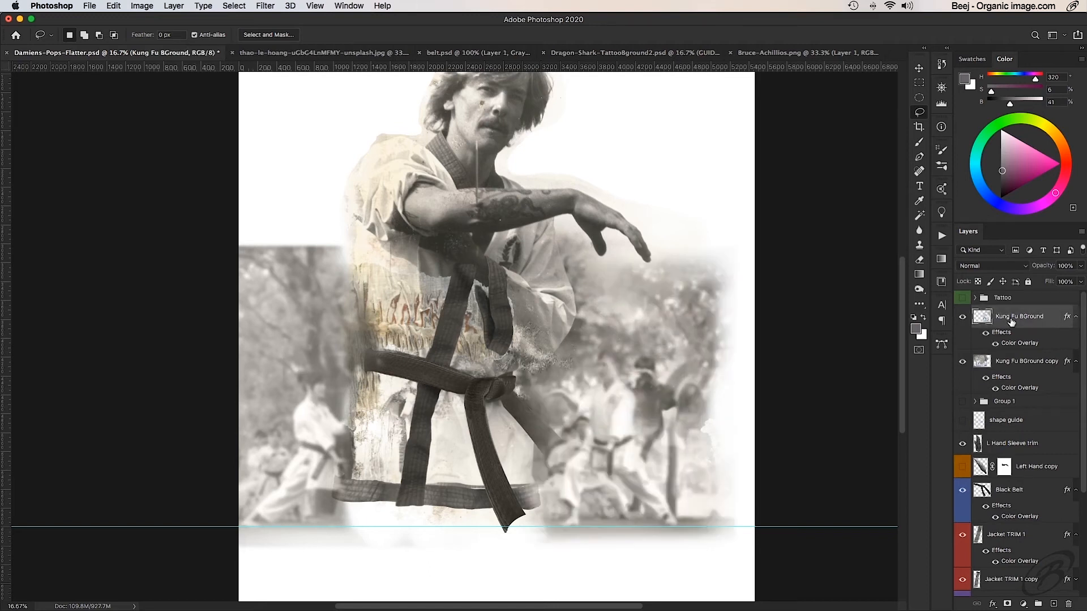
{"action": "key", "text": "e"}
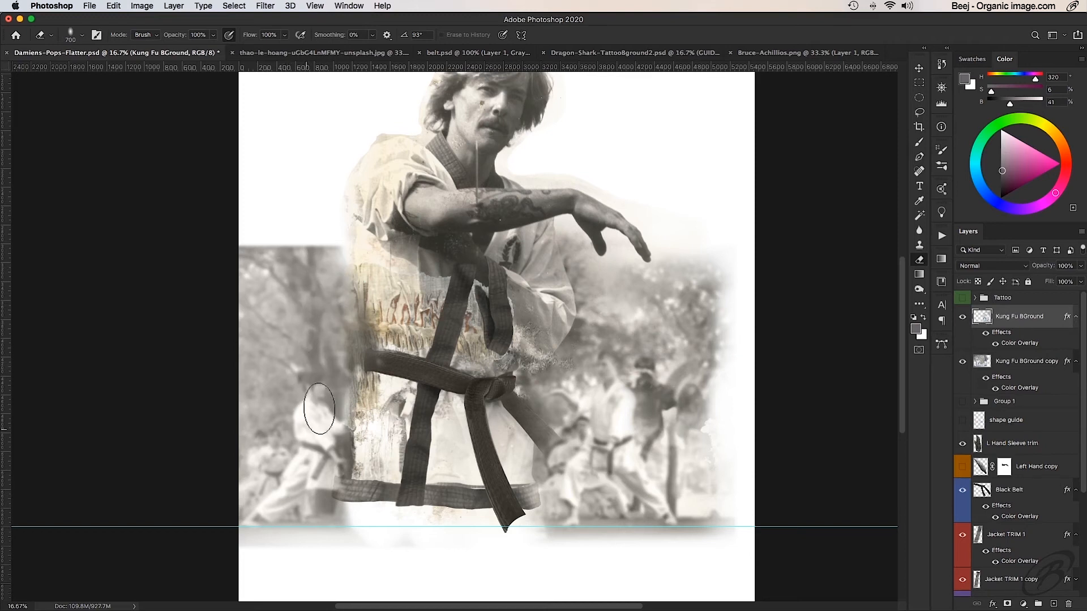
{"action": "left_click_drag", "start_coordinate": [320, 408], "coordinate": [337, 453]}
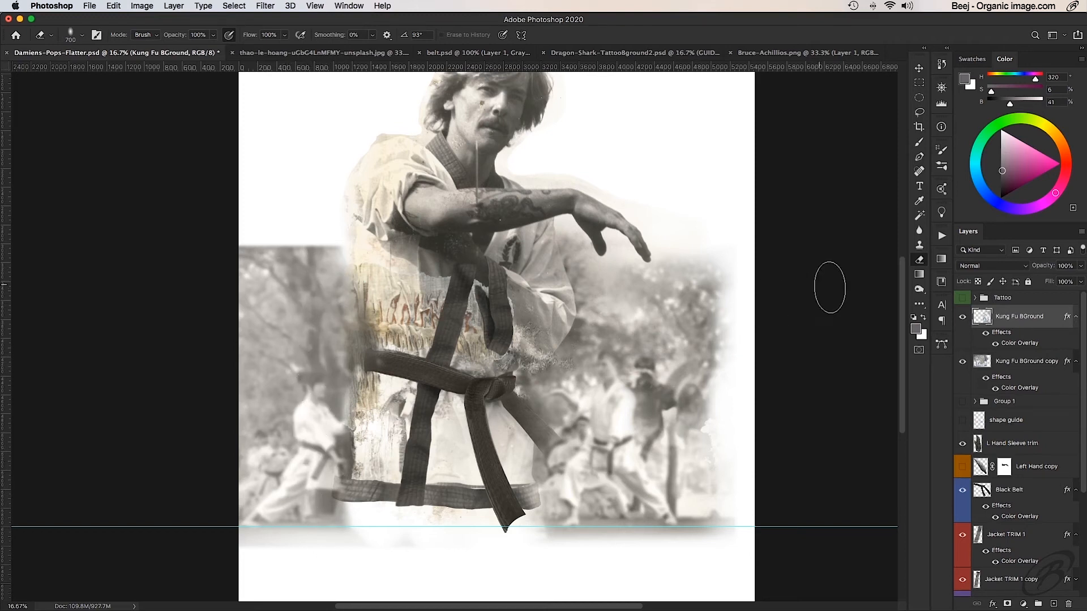
- Erase the hard top and outer edges of the Kung Fu BGround copy layer so the flipped photo fades into white
{"action": "left_click", "coordinate": [1001, 361]}
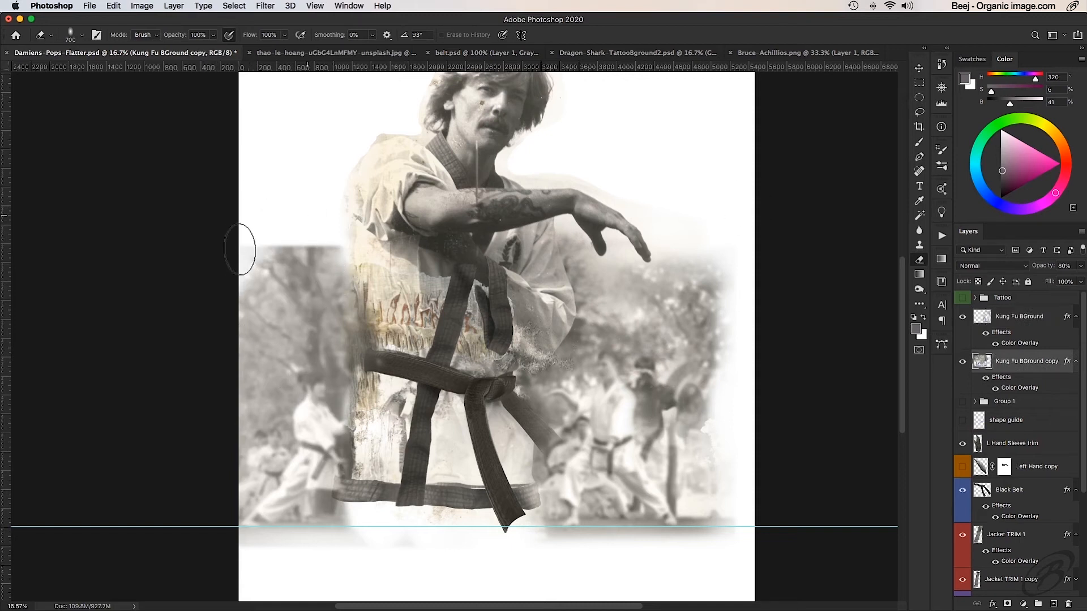
{"action": "mouse_move", "coordinate": [311, 214]}
{"action": "left_mouse_down"}
{"action": "mouse_move", "coordinate": [346, 240]}
{"action": "mouse_move", "coordinate": [296, 223]}
{"action": "mouse_move", "coordinate": [264, 231]}
{"action": "mouse_move", "coordinate": [268, 209]}
{"action": "mouse_move", "coordinate": [308, 234]}
{"action": "mouse_move", "coordinate": [271, 244]}
{"action": "mouse_move", "coordinate": [253, 226]}
{"action": "mouse_move", "coordinate": [233, 278]}
{"action": "mouse_move", "coordinate": [248, 477]}
{"action": "mouse_move", "coordinate": [260, 457]}
{"action": "mouse_move", "coordinate": [226, 412]}
{"action": "mouse_move", "coordinate": [244, 460]}
{"action": "mouse_move", "coordinate": [243, 576]}
{"action": "mouse_move", "coordinate": [335, 573]}
{"action": "mouse_move", "coordinate": [221, 584]}
{"action": "mouse_move", "coordinate": [340, 575]}
{"action": "mouse_move", "coordinate": [240, 573]}
{"action": "mouse_move", "coordinate": [295, 566]}
{"action": "mouse_move", "coordinate": [546, 571]}
{"action": "mouse_move", "coordinate": [247, 576]}
{"action": "mouse_move", "coordinate": [650, 571]}
{"action": "mouse_move", "coordinate": [261, 570]}
{"action": "mouse_move", "coordinate": [714, 559]}
{"action": "mouse_move", "coordinate": [531, 566]}
{"action": "mouse_move", "coordinate": [604, 524]}
{"action": "left_mouse_up"}
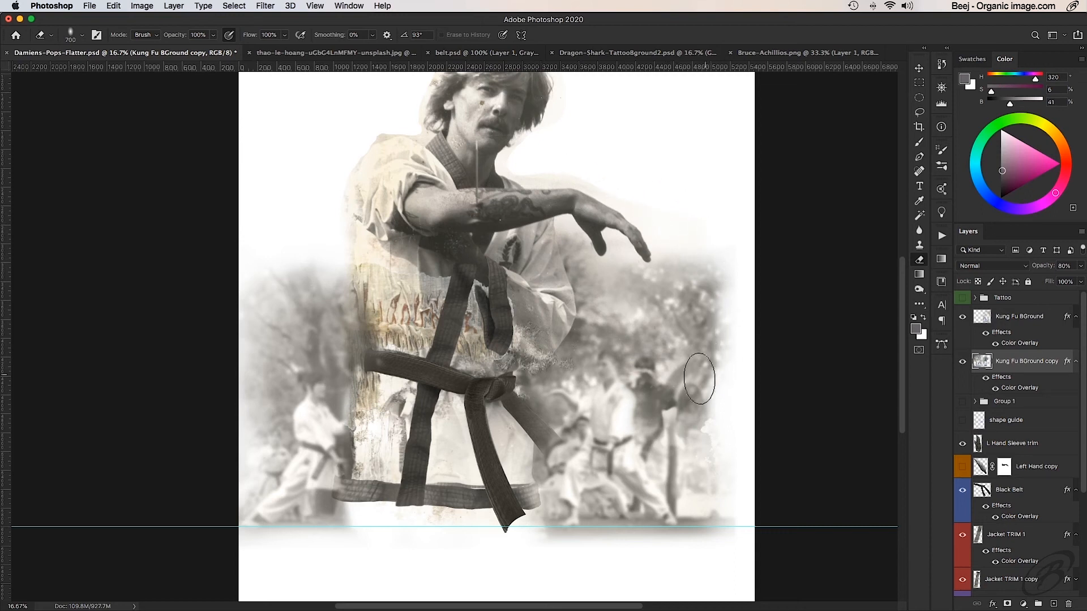
{"action": "mouse_move", "coordinate": [561, 343]}
{"action": "left_mouse_down"}
{"action": "mouse_move", "coordinate": [547, 368]}
{"action": "mouse_move", "coordinate": [562, 352]}
{"action": "left_mouse_up"}
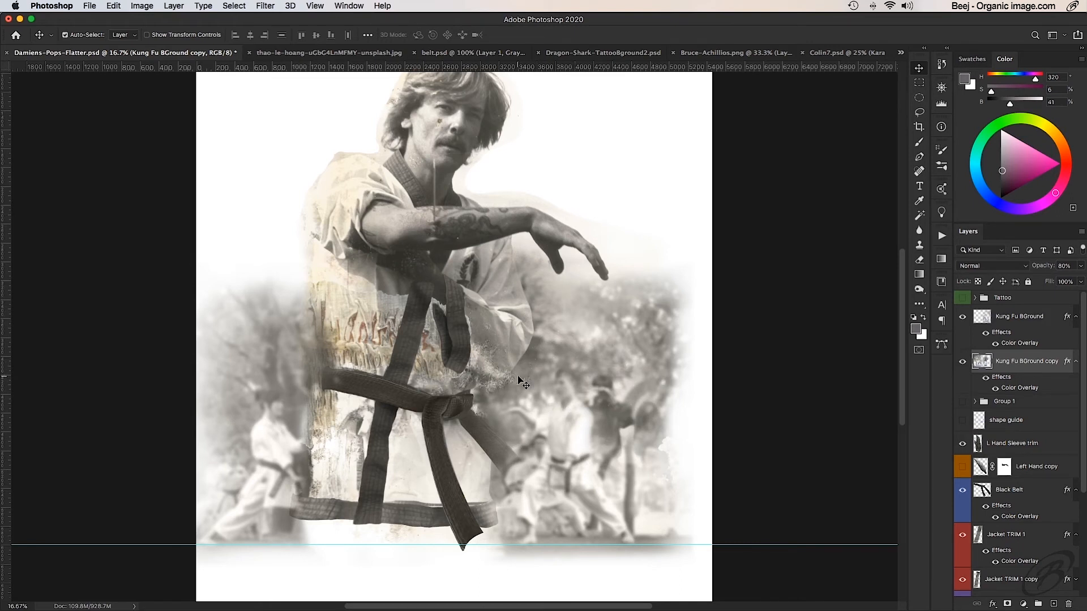
{"action": "left_click_drag", "start_coordinate": [431, 304], "coordinate": [462, 337]}
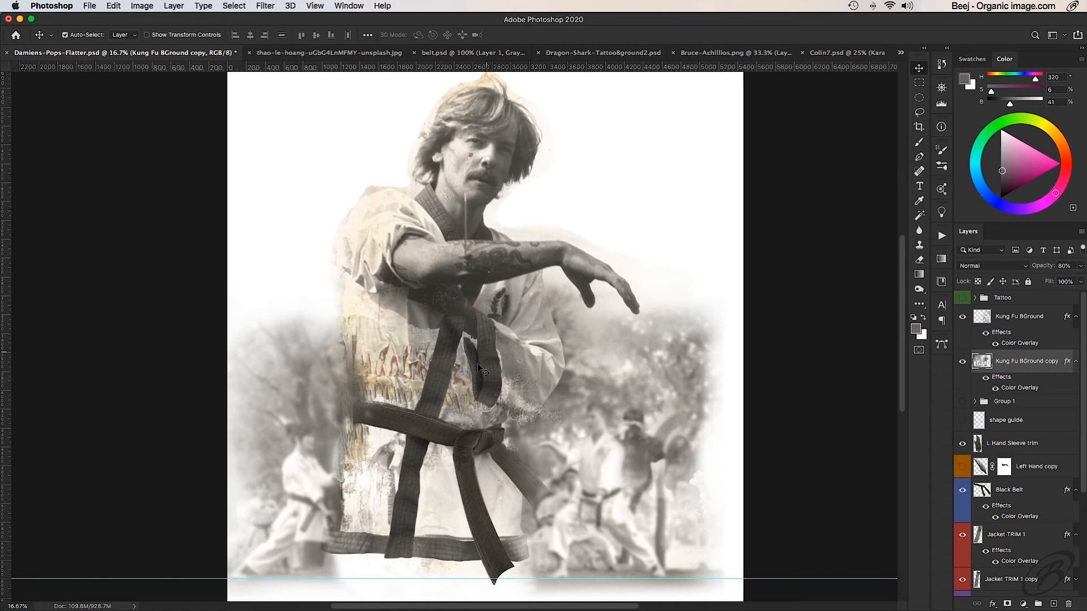
- Add a Selective Color adjustment layer above Kung Fu BGround copy and set cyan in the Whites to -79%
{"action": "left_click", "coordinate": [415, 244], "text": "super"}
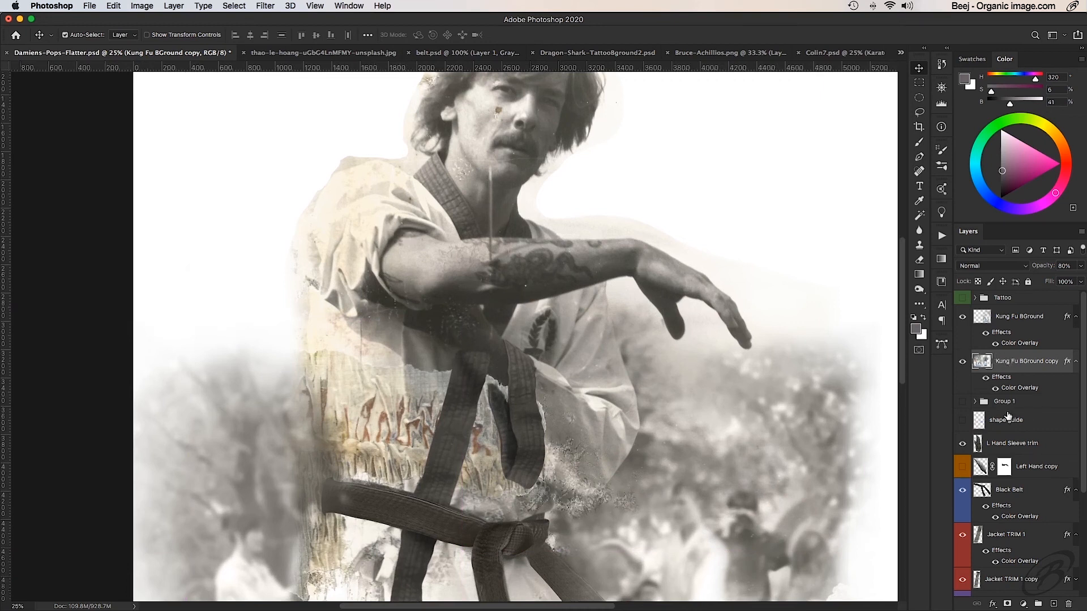
{"action": "left_click", "coordinate": [1024, 604]}
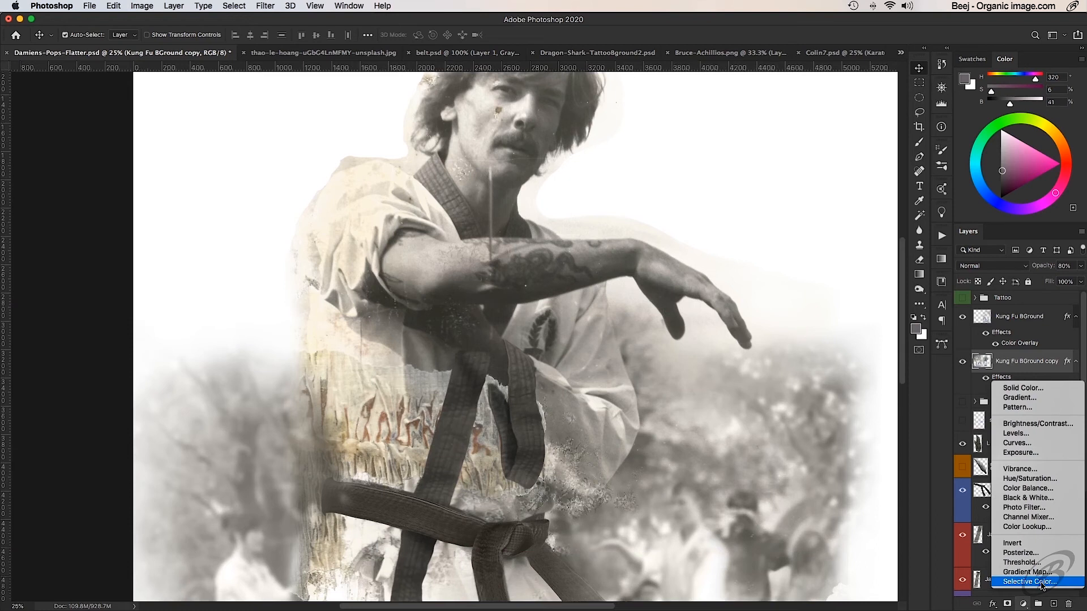
{"action": "left_click", "coordinate": [1029, 582]}
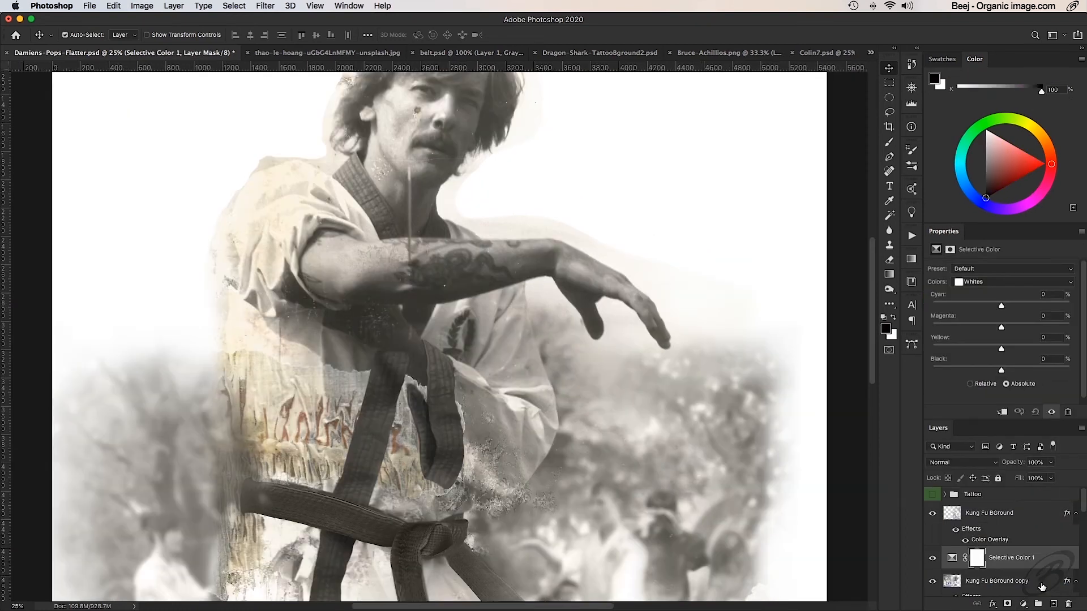
{"action": "left_click", "coordinate": [990, 283]}
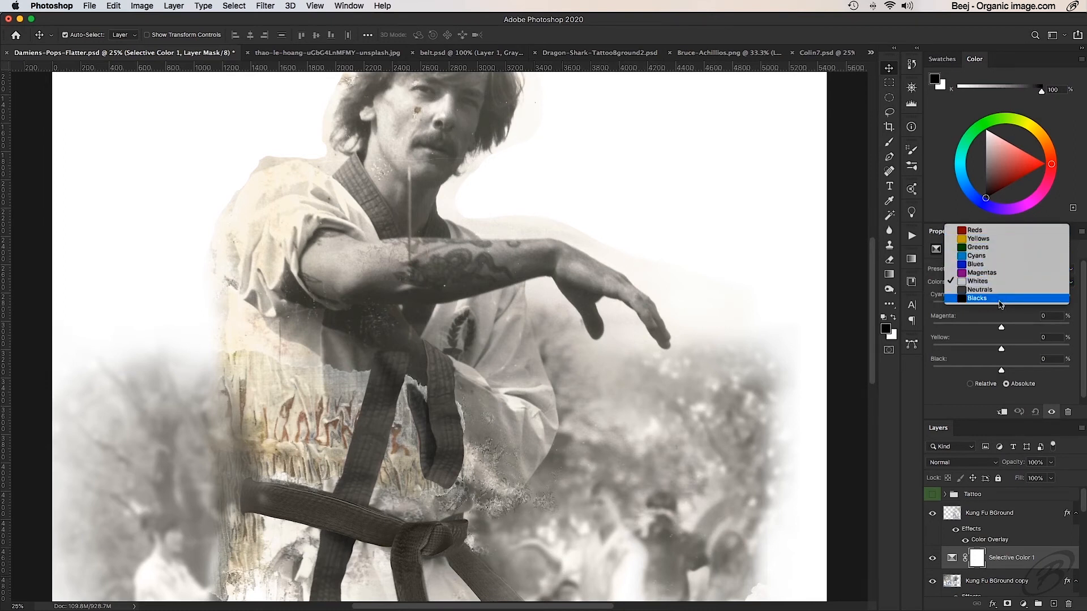
{"action": "left_click", "coordinate": [1002, 282]}
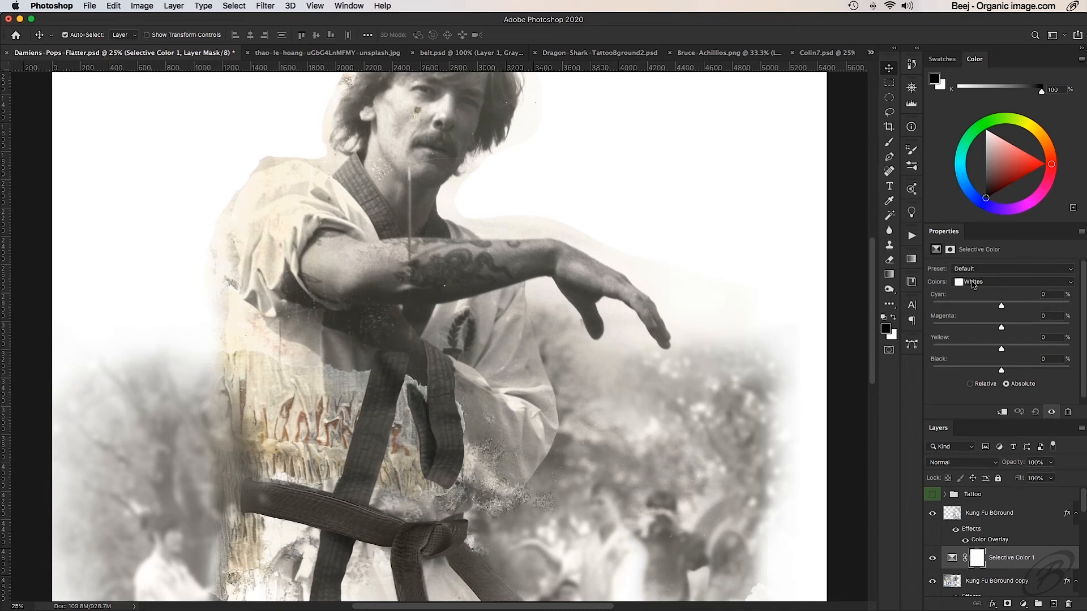
{"action": "left_click_drag", "start_coordinate": [1001, 307], "coordinate": [948, 308]}
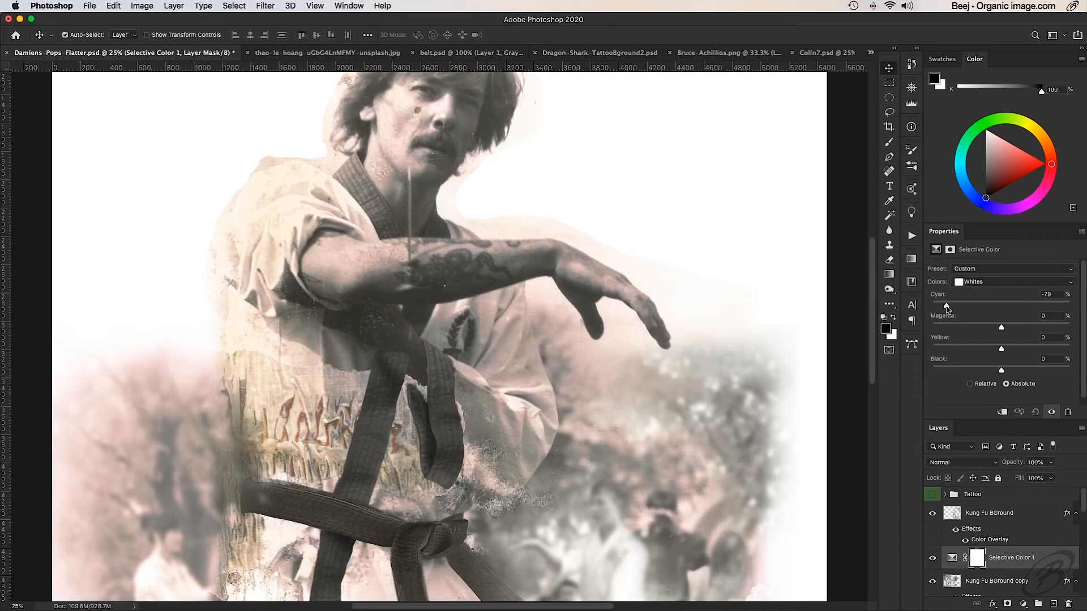
- Set magenta and yellow to -100% each for the Whites in the Selective Color adjustment
{"action": "left_click_drag", "start_coordinate": [1002, 329], "coordinate": [933, 332]}
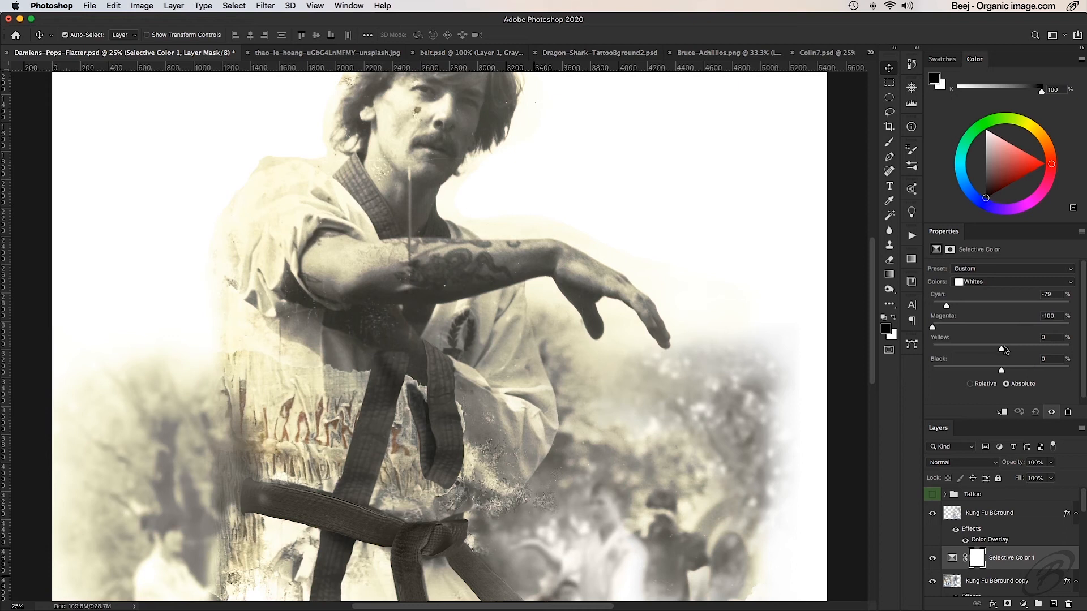
{"action": "left_click_drag", "start_coordinate": [1001, 349], "coordinate": [948, 352]}
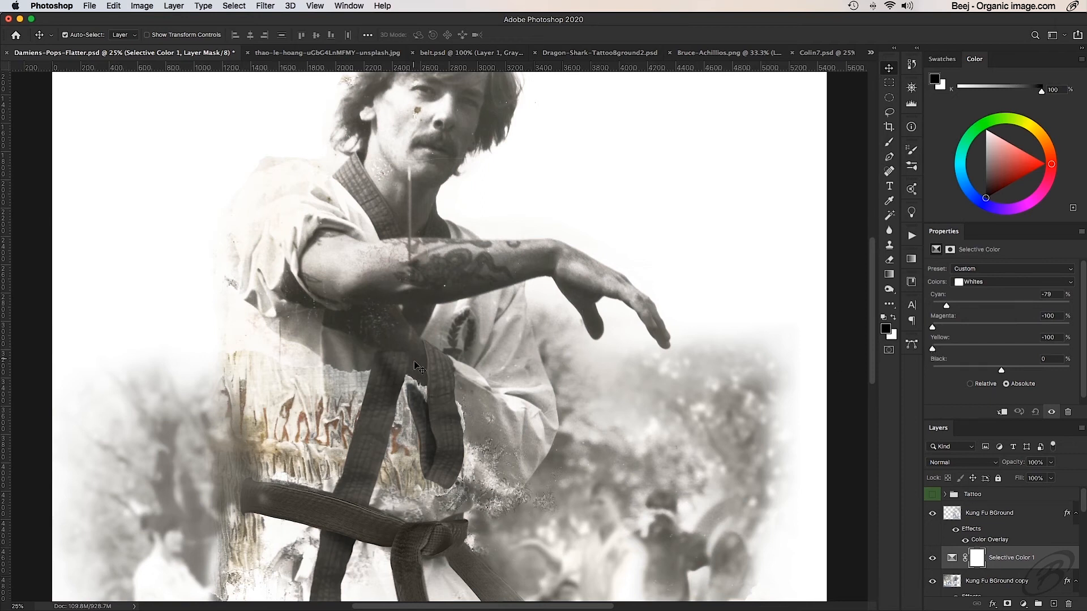
{"action": "left_click_drag", "start_coordinate": [429, 382], "coordinate": [450, 229]}
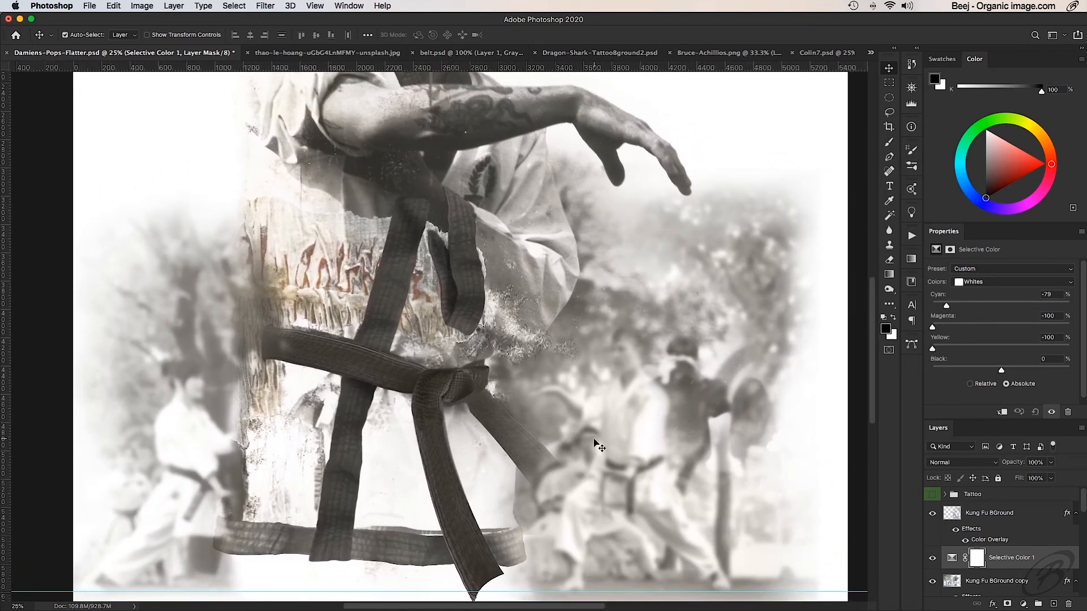
{"action": "left_click_drag", "start_coordinate": [522, 181], "coordinate": [496, 313]}
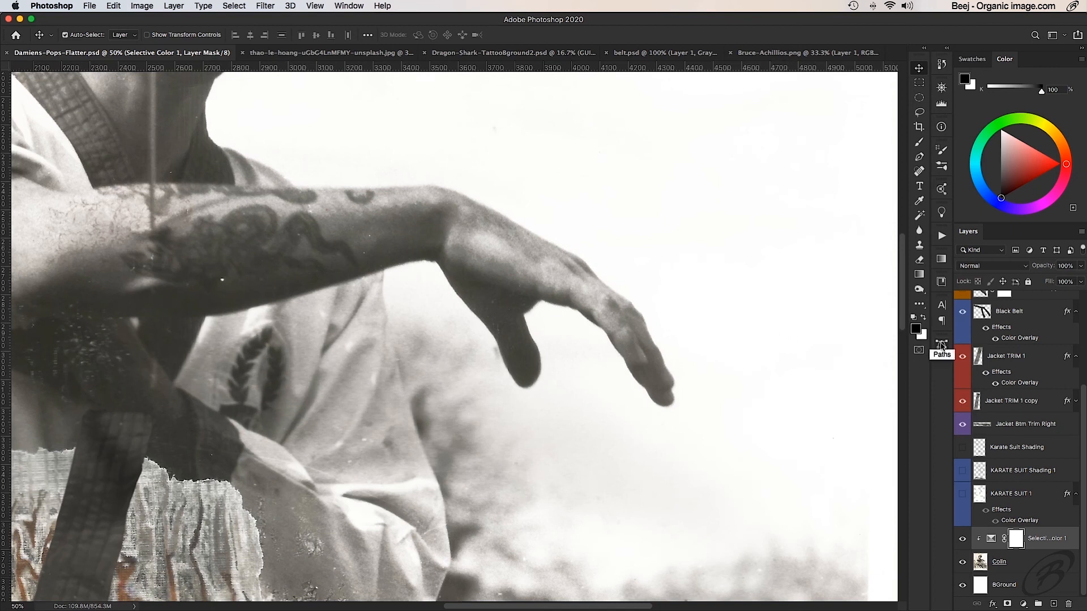
- Create a new empty path named Hand
{"action": "left_click", "coordinate": [941, 345]}
{"action": "left_click_drag", "start_coordinate": [871, 252], "coordinate": [944, 342]}
{"action": "left_click", "coordinate": [940, 346]}
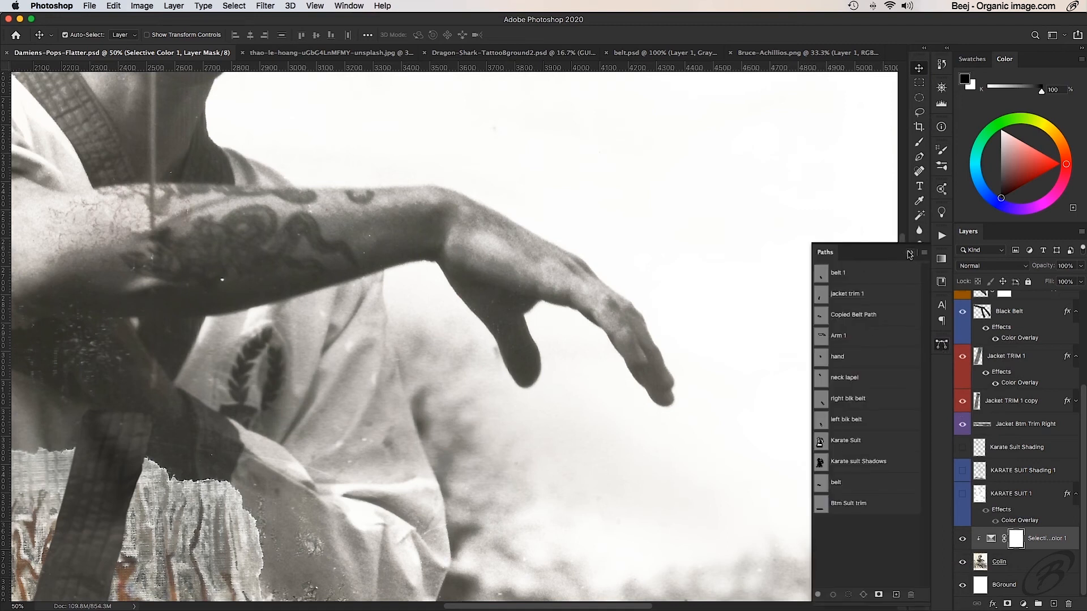
{"action": "left_click", "coordinate": [909, 253]}
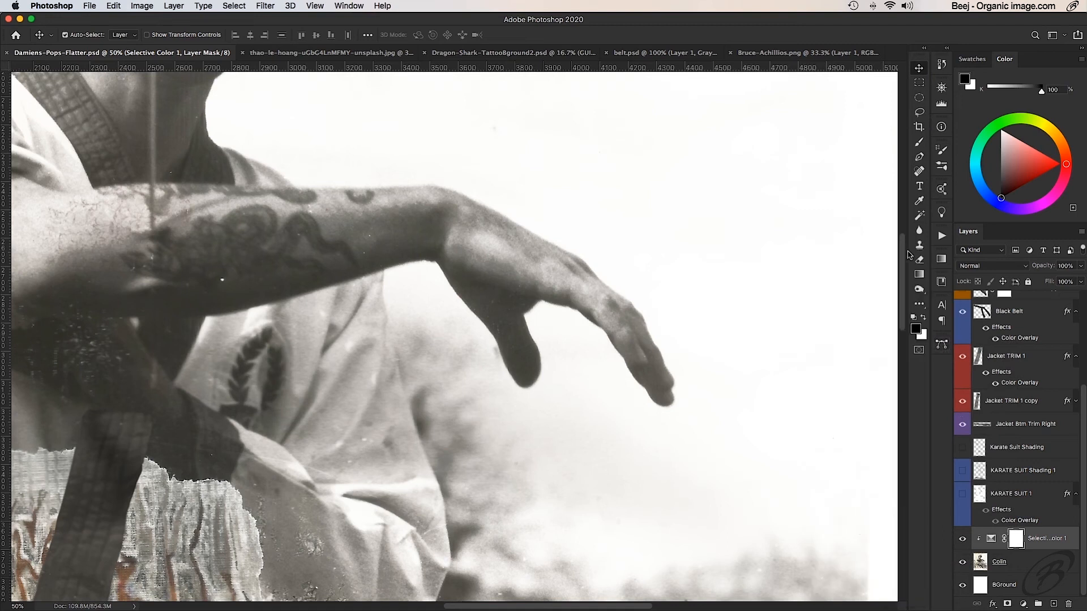
{"action": "left_click", "coordinate": [942, 347]}
{"action": "left_click_drag", "start_coordinate": [863, 252], "coordinate": [811, 101]}
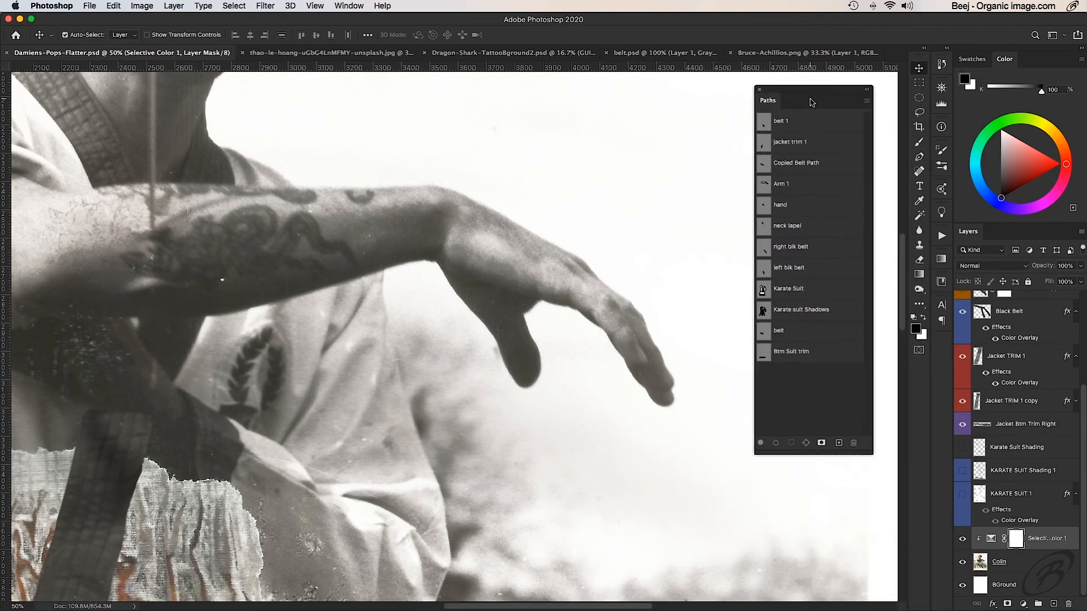
{"action": "left_click", "coordinate": [869, 102]}
{"action": "left_click", "coordinate": [894, 107]}
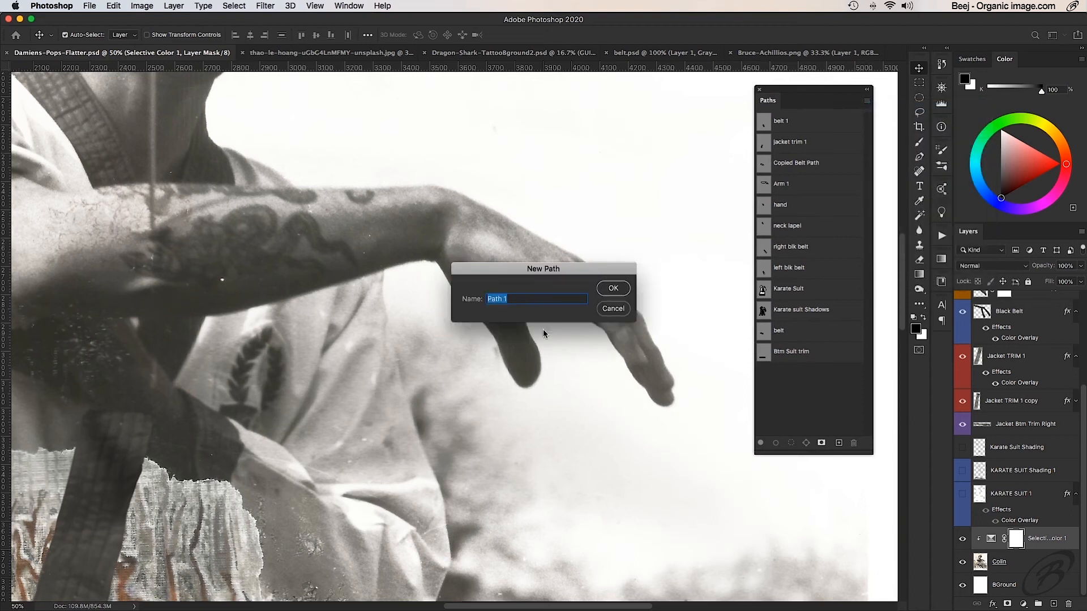
{"action": "type", "text": "Hand"}
{"action": "key", "text": "Return"}
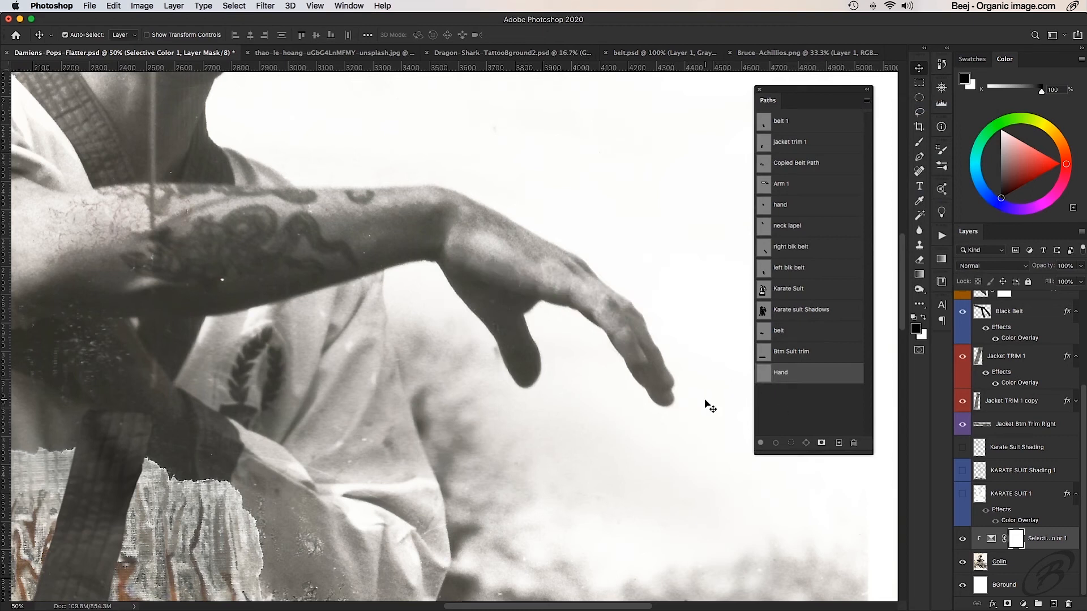
- Trace the upper edge of the outstretched hand with the Pen tool, from the wrist down to the fingertips
{"action": "key", "text": "p"}
{"action": "left_click_drag", "start_coordinate": [483, 220], "coordinate": [461, 266]}
{"action": "left_click", "coordinate": [519, 300], "text": "super"}
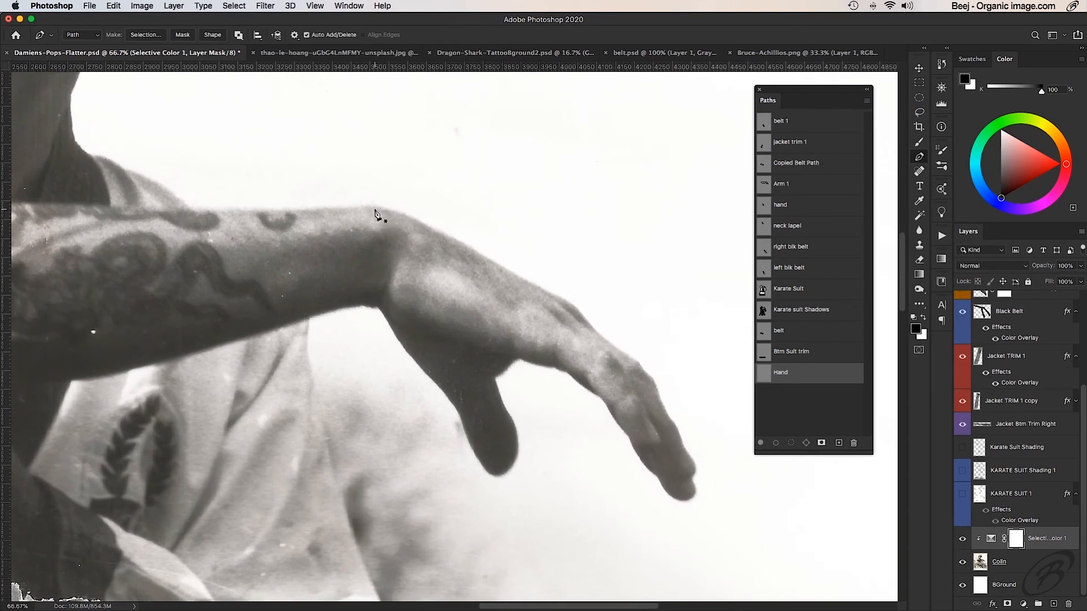
{"action": "left_click_drag", "start_coordinate": [361, 205], "coordinate": [655, 388]}
{"action": "left_click", "coordinate": [550, 294]}
{"action": "left_click_drag", "start_coordinate": [669, 416], "coordinate": [684, 448]}
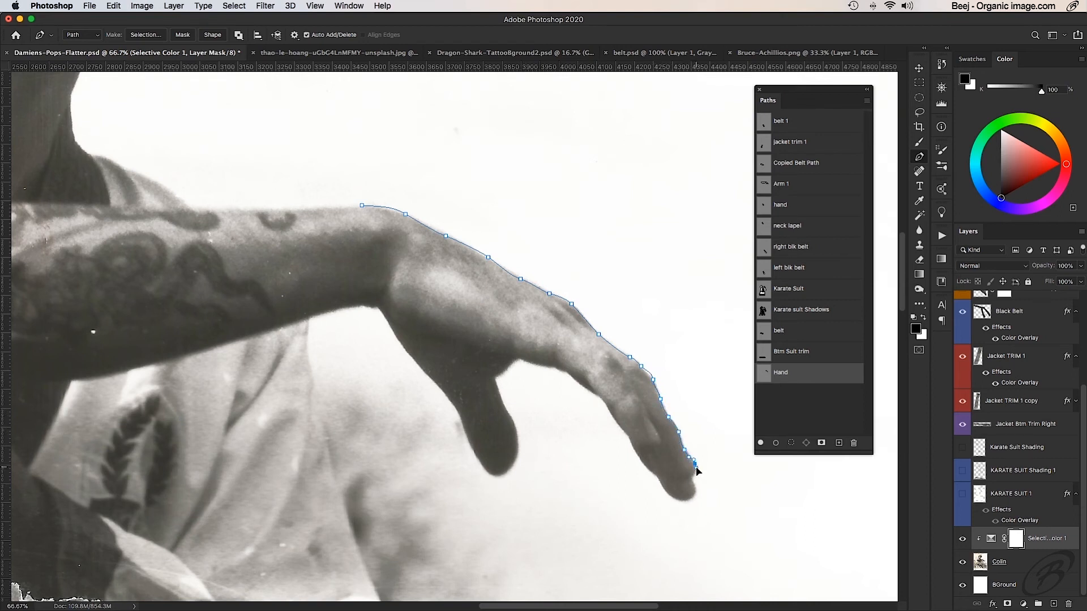
{"action": "left_click_drag", "start_coordinate": [690, 477], "coordinate": [687, 480]}
- Continue the Hand path around the fingertips, under the fingers and around the thumb, and close it across the wrist
{"action": "left_click_drag", "start_coordinate": [686, 501], "coordinate": [676, 504]}
{"action": "left_click_drag", "start_coordinate": [650, 464], "coordinate": [659, 483]}
{"action": "left_click_drag", "start_coordinate": [629, 438], "coordinate": [622, 434]}
{"action": "mouse_move", "coordinate": [630, 451]}
{"action": "left_mouse_down"}
{"action": "mouse_move", "coordinate": [608, 441]}
{"action": "mouse_move", "coordinate": [617, 447]}
{"action": "left_mouse_up"}
{"action": "left_click", "coordinate": [599, 398]}
{"action": "left_click_drag", "start_coordinate": [568, 375], "coordinate": [493, 383]}
{"action": "left_click_drag", "start_coordinate": [501, 477], "coordinate": [435, 385]}
{"action": "left_click_drag", "start_coordinate": [381, 312], "coordinate": [376, 307]}
{"action": "left_click_drag", "start_coordinate": [339, 309], "coordinate": [294, 395]}
{"action": "left_click_drag", "start_coordinate": [387, 251], "coordinate": [459, 314]}
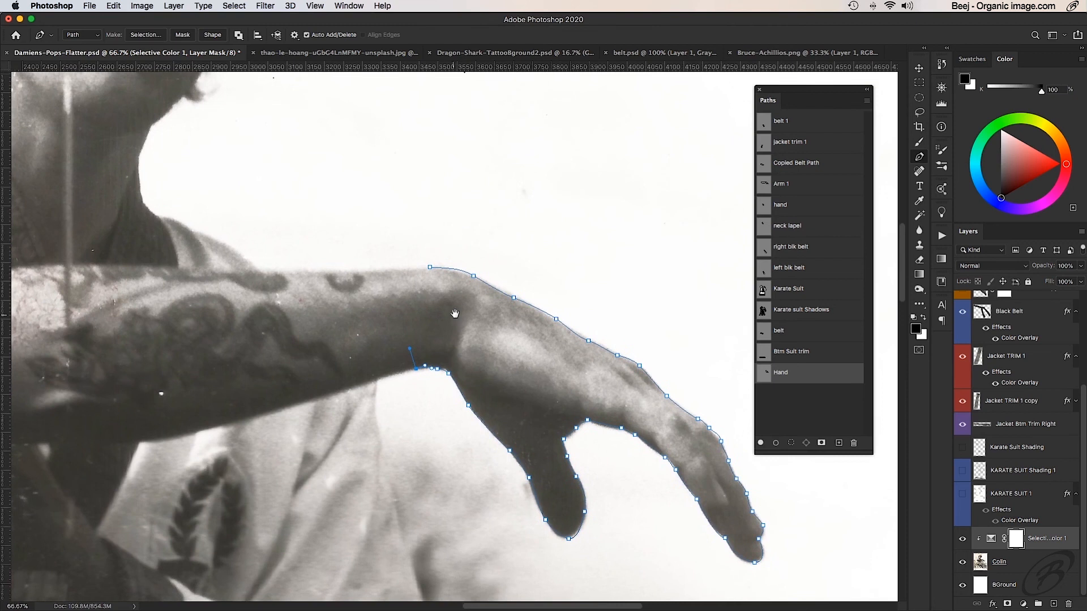
{"action": "left_click", "coordinate": [430, 268]}
{"action": "left_click", "coordinate": [430, 267]}
- Adjust the Hand path's points along the underside of the fingers so the outline follows the edge
{"action": "scroll", "coordinate": [586, 368], "scroll_direction": "down", "scroll_amount": 5}
{"action": "scroll", "coordinate": [586, 368], "scroll_direction": "right", "scroll_amount": 5}
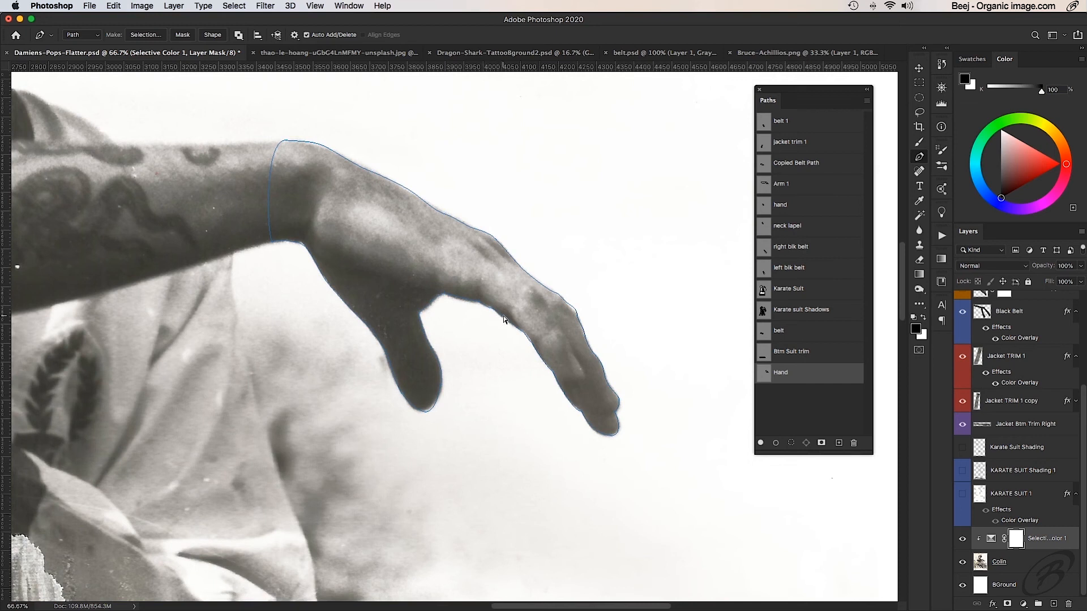
{"action": "left_click_drag", "start_coordinate": [491, 309], "coordinate": [495, 310]}
{"action": "left_click", "coordinate": [524, 318], "text": "super"}
{"action": "left_click", "coordinate": [524, 319], "text": "super"}
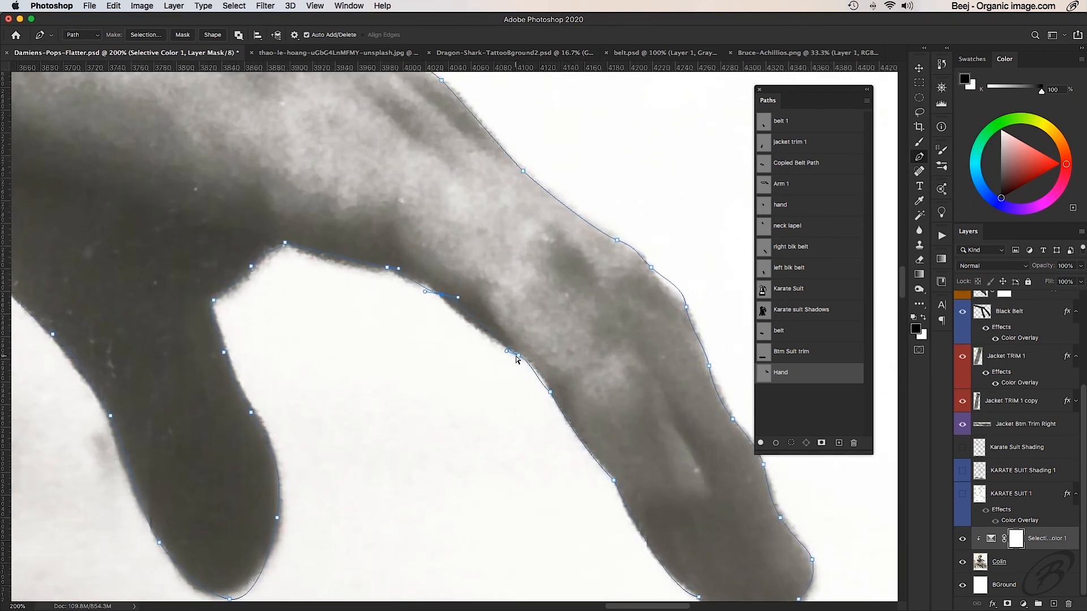
{"action": "left_click_drag", "start_coordinate": [517, 358], "coordinate": [525, 359]}
{"action": "left_click_drag", "start_coordinate": [399, 279], "coordinate": [398, 273]}
{"action": "left_click", "coordinate": [445, 349], "text": "alt+super"}
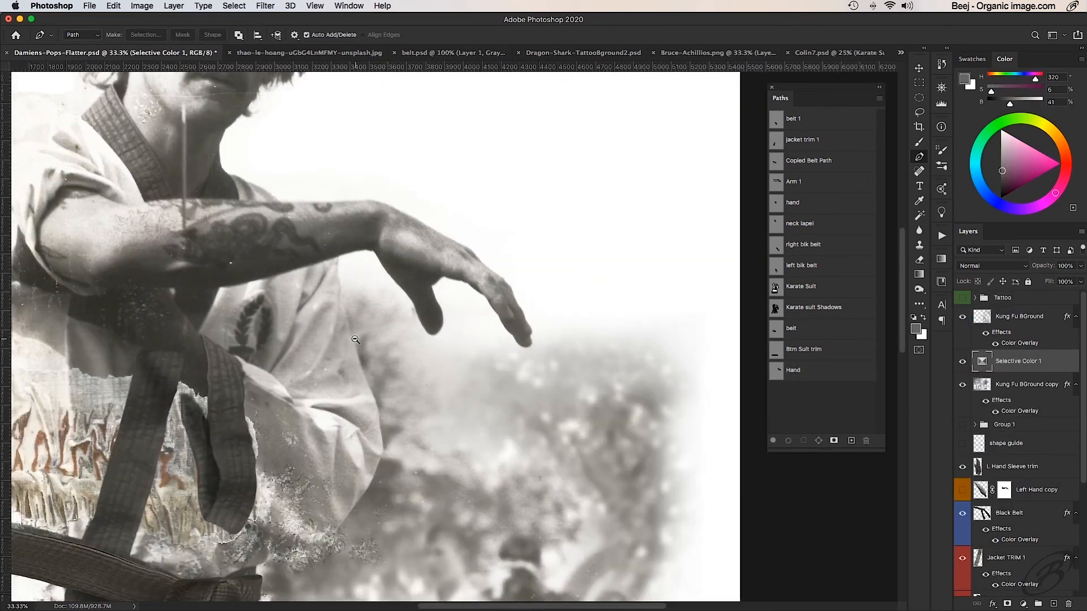
- Show the KARATE SUIT 1 and KARATE SUIT Shading 1 layers over the man's jacket
{"action": "left_click_drag", "start_coordinate": [843, 90], "coordinate": [946, 346]}
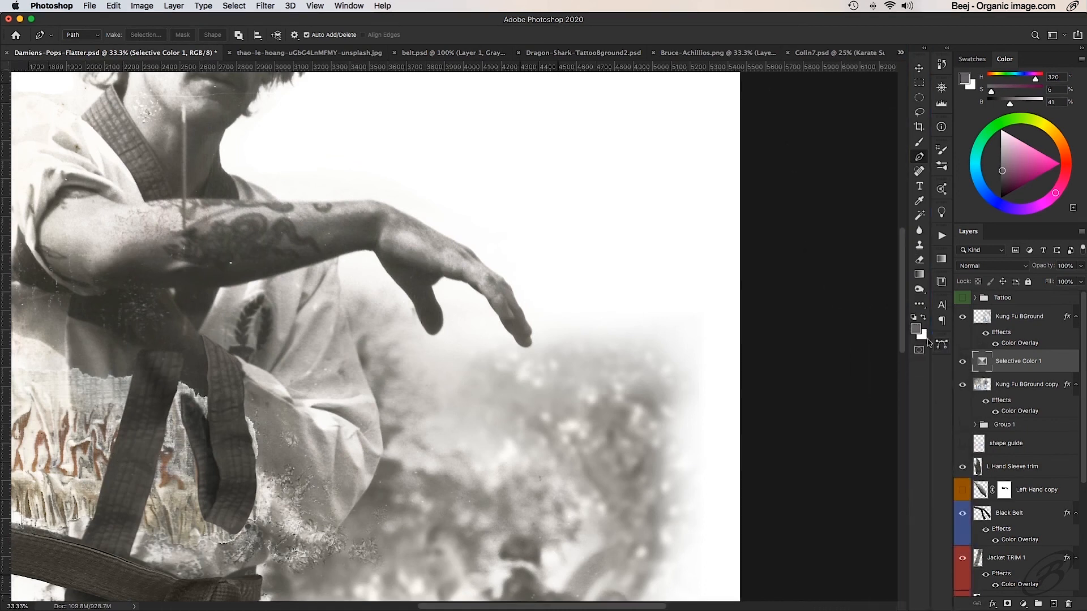
{"action": "scroll", "coordinate": [478, 190], "scroll_direction": "left", "scroll_amount": 8}
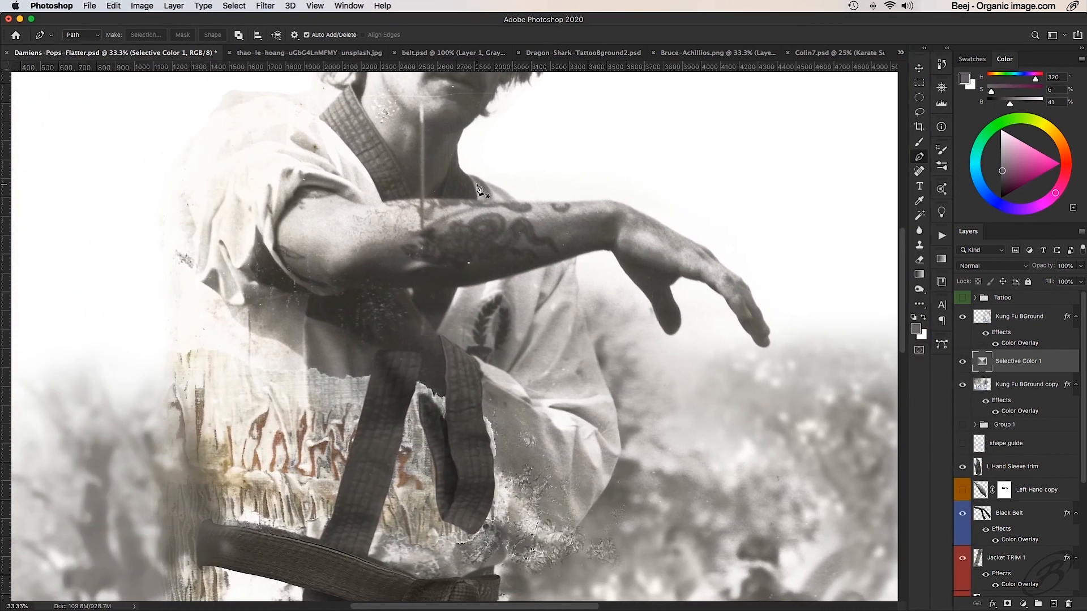
{"action": "left_click", "coordinate": [517, 295], "text": "alt"}
{"action": "left_click_drag", "start_coordinate": [513, 226], "coordinate": [512, 254]}
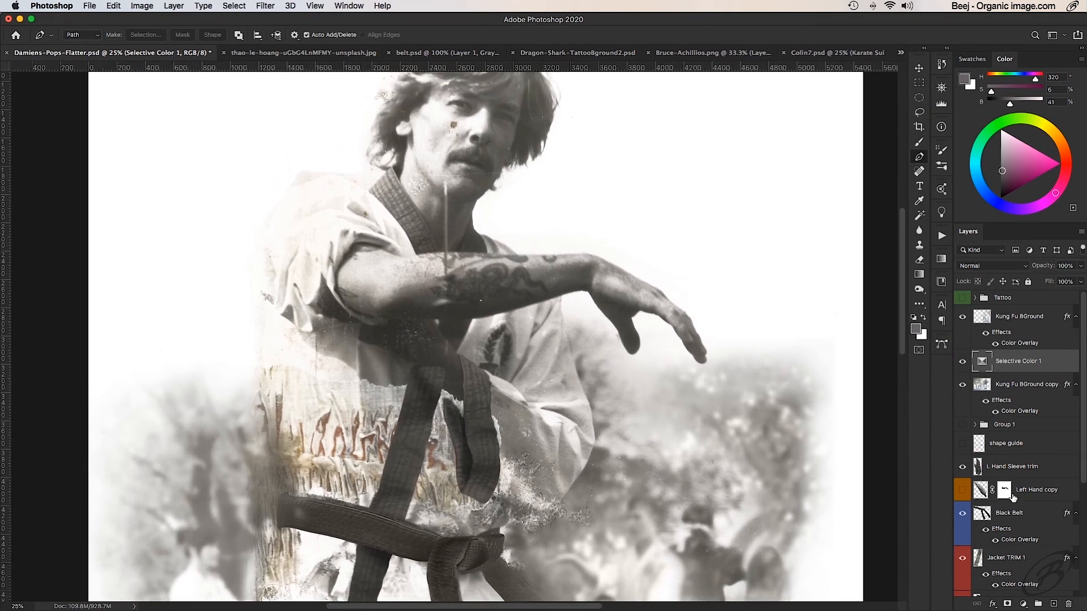
{"action": "scroll", "coordinate": [1013, 497], "scroll_direction": "down", "scroll_amount": 6}
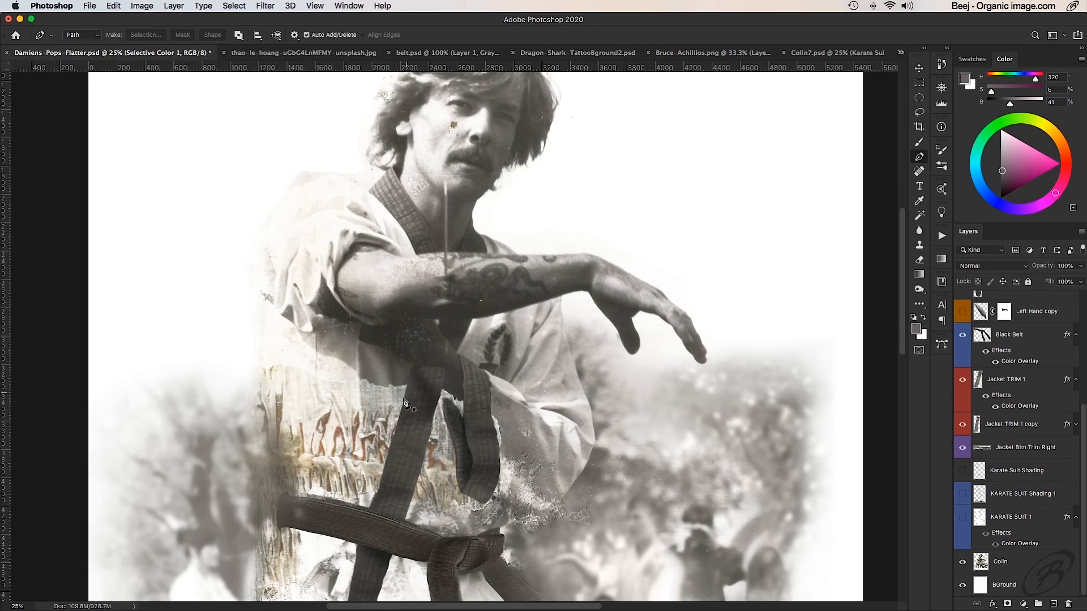
{"action": "scroll", "coordinate": [428, 532], "scroll_direction": "down", "scroll_amount": 5}
{"action": "scroll", "coordinate": [427, 532], "scroll_direction": "up", "scroll_amount": 3}
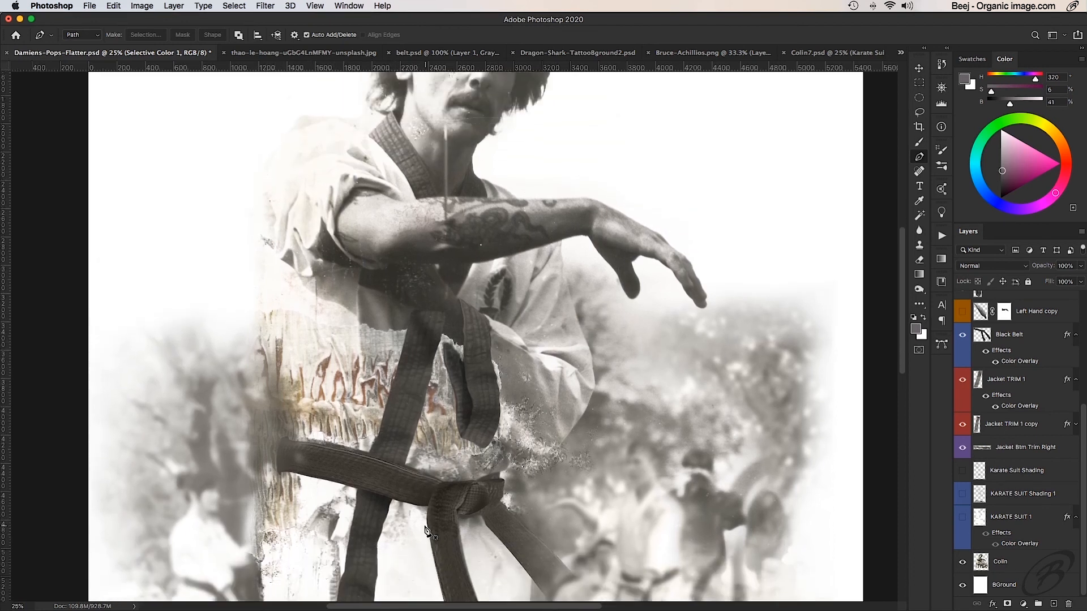
{"action": "scroll", "coordinate": [389, 418], "scroll_direction": "up", "scroll_amount": 2}
{"action": "scroll", "coordinate": [388, 418], "scroll_direction": "left", "scroll_amount": 2}
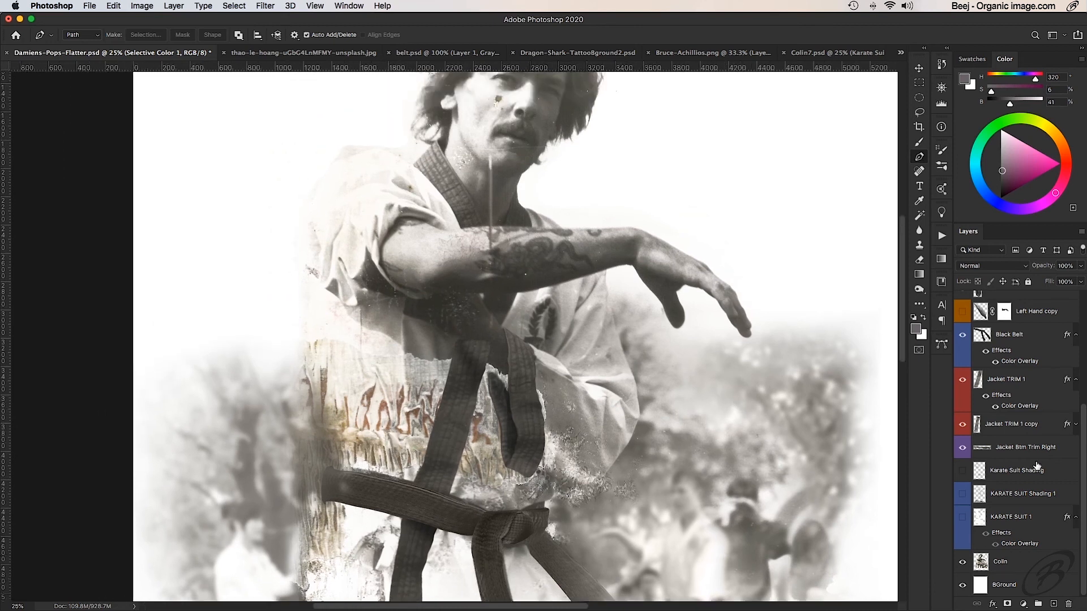
{"action": "left_click", "coordinate": [962, 518]}
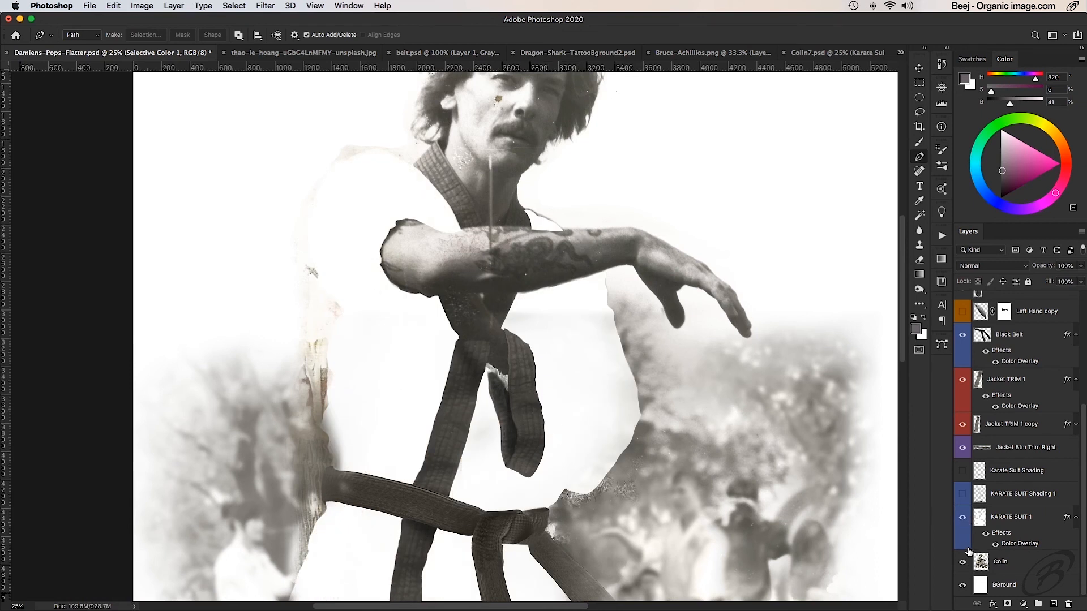
{"action": "left_click", "coordinate": [1032, 497]}
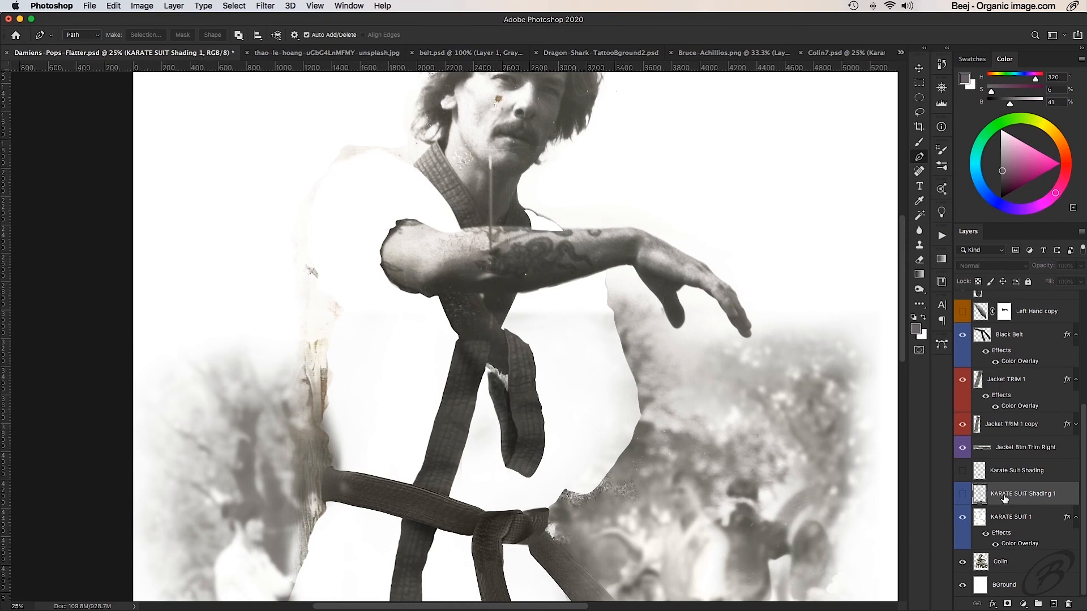
{"action": "left_click", "coordinate": [961, 497]}
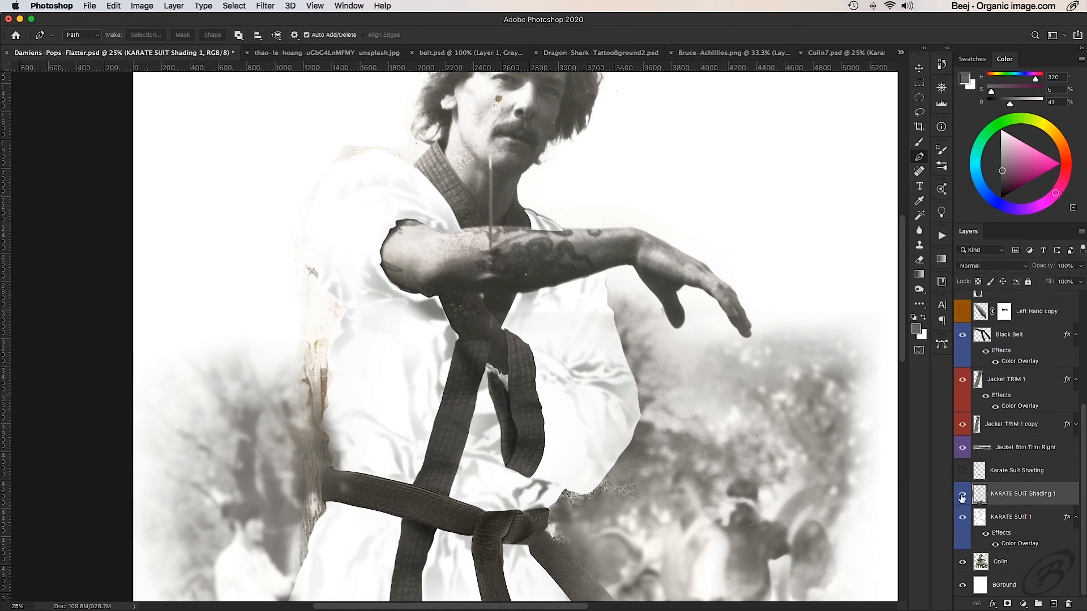
- Display the Karate suit Shadows path and examine the traced creases on the jacket up close
{"action": "left_click", "coordinate": [941, 344]}
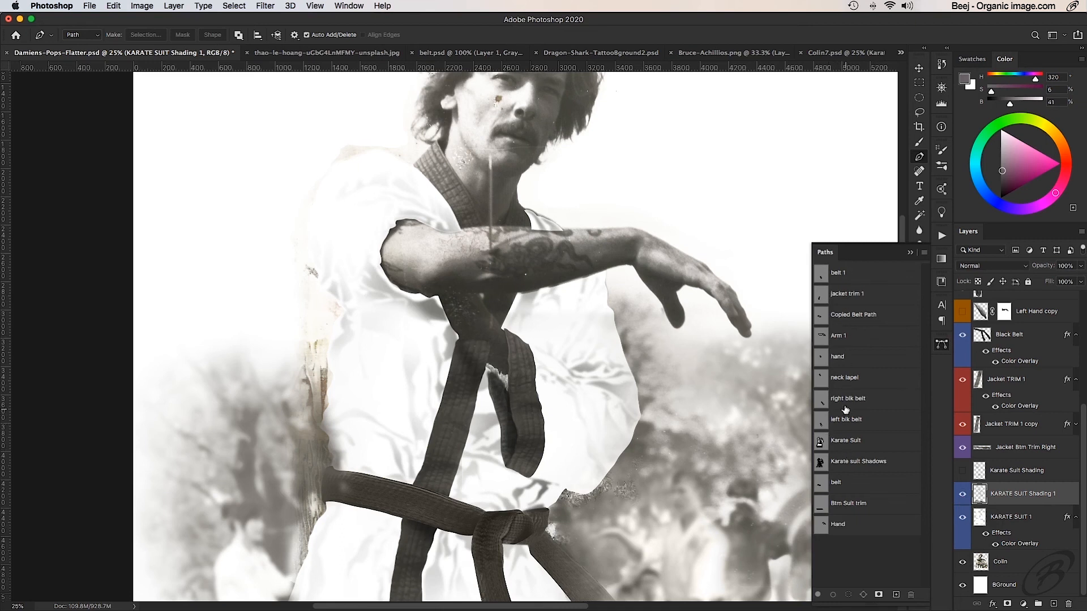
{"action": "left_click", "coordinate": [844, 464]}
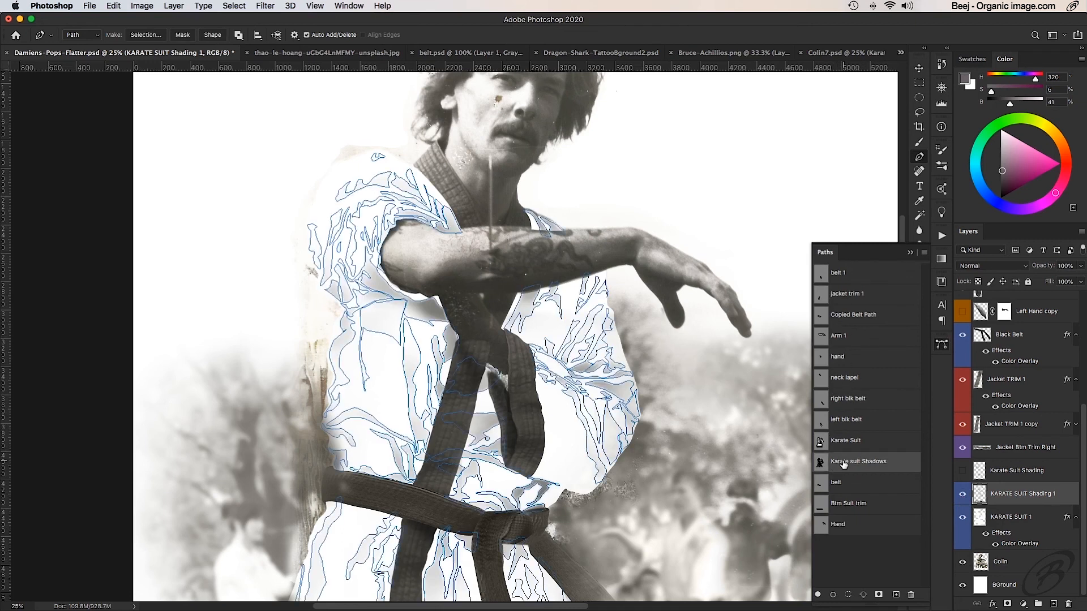
{"action": "left_click", "coordinate": [564, 354], "text": "super"}
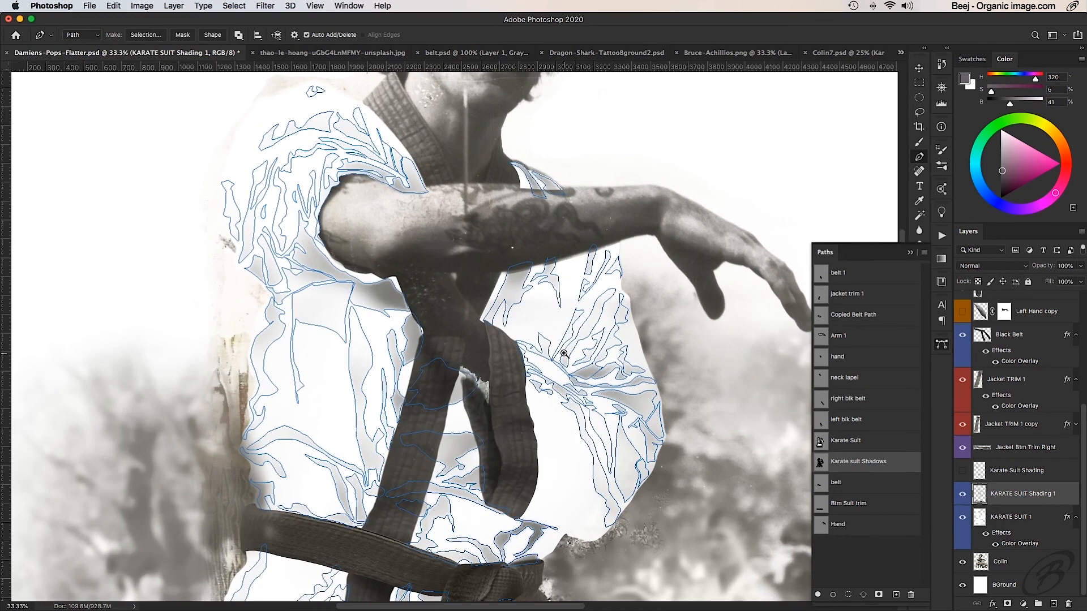
{"action": "left_click", "coordinate": [563, 354], "text": "super"}
{"action": "left_click_drag", "start_coordinate": [579, 393], "coordinate": [578, 306]}
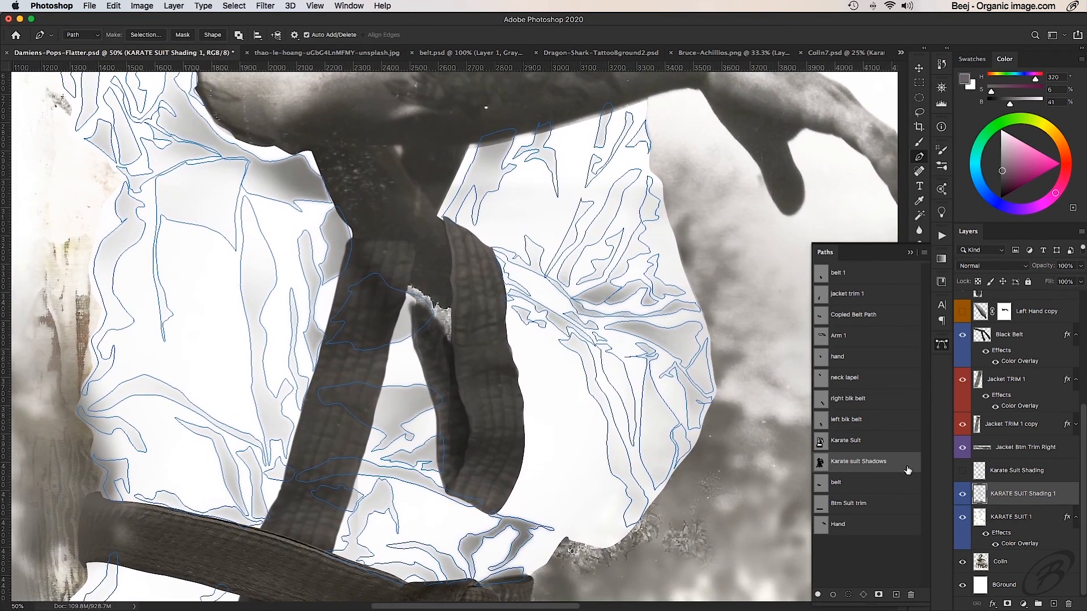
- Hide the KARATE SUIT Shading 1 layer and load the Karate suit Shadows path as a selection
{"action": "left_click", "coordinate": [963, 496]}
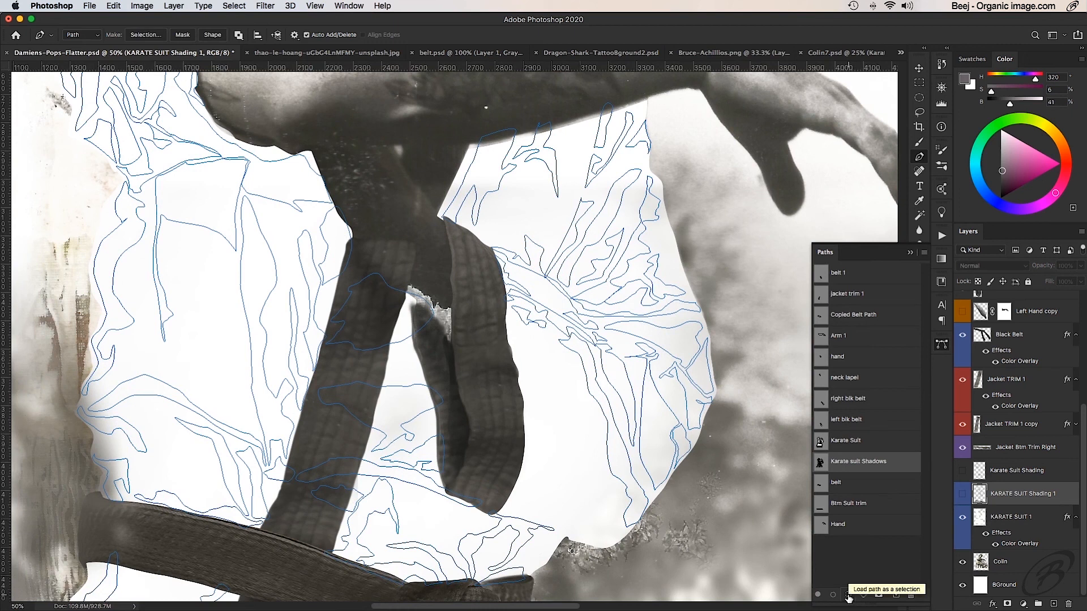
{"action": "left_click", "coordinate": [847, 595]}
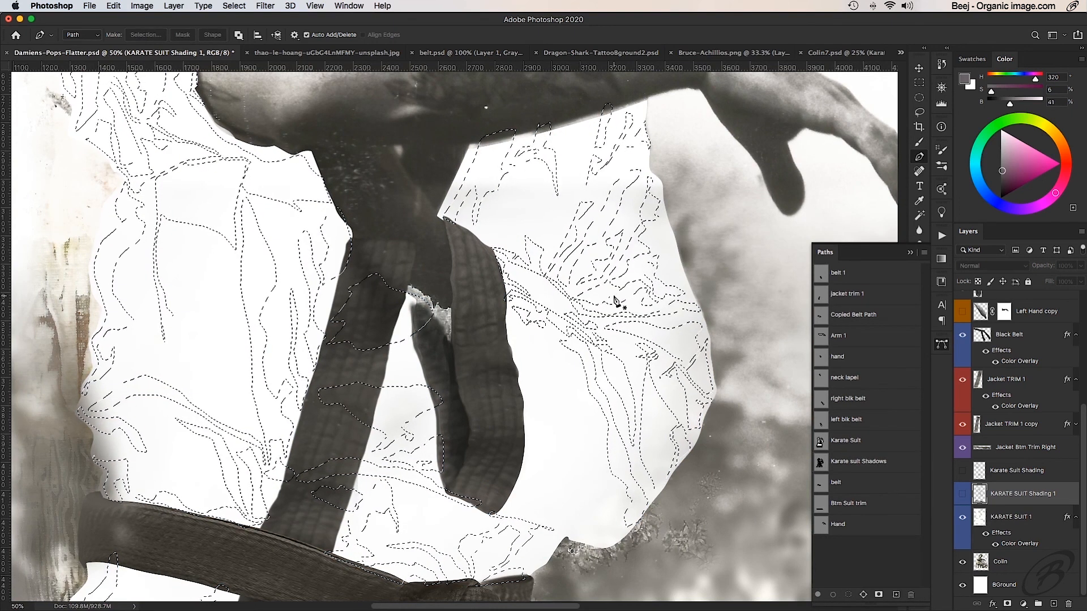
{"action": "left_click", "coordinate": [910, 252]}
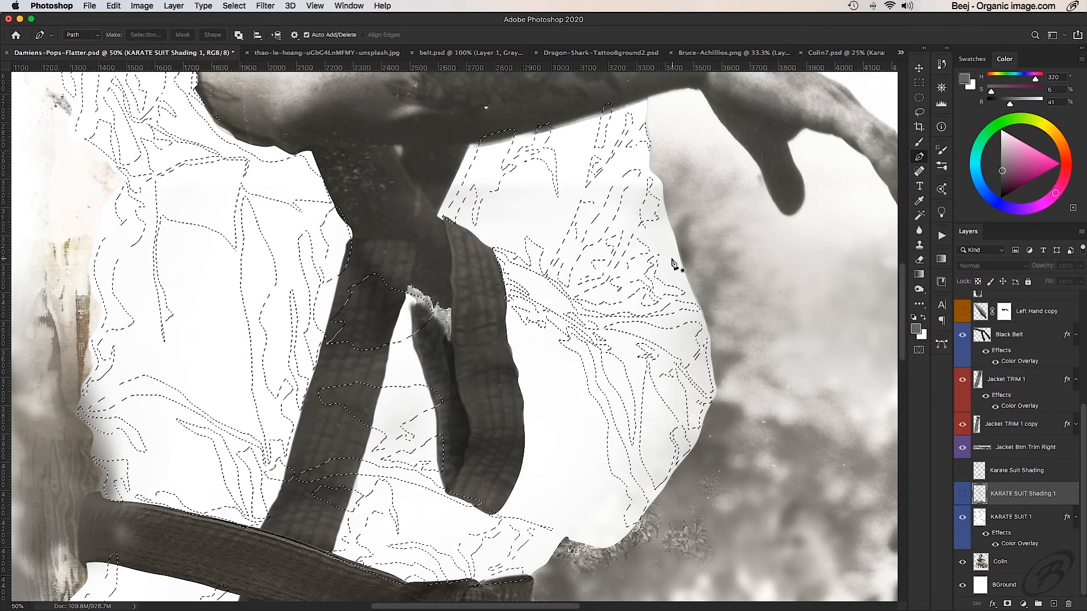
- Show the KARATE SUIT Shading 1 layer again, enlarge the Brush to size 400, and deselect the crease shapes
{"action": "key", "text": "b"}
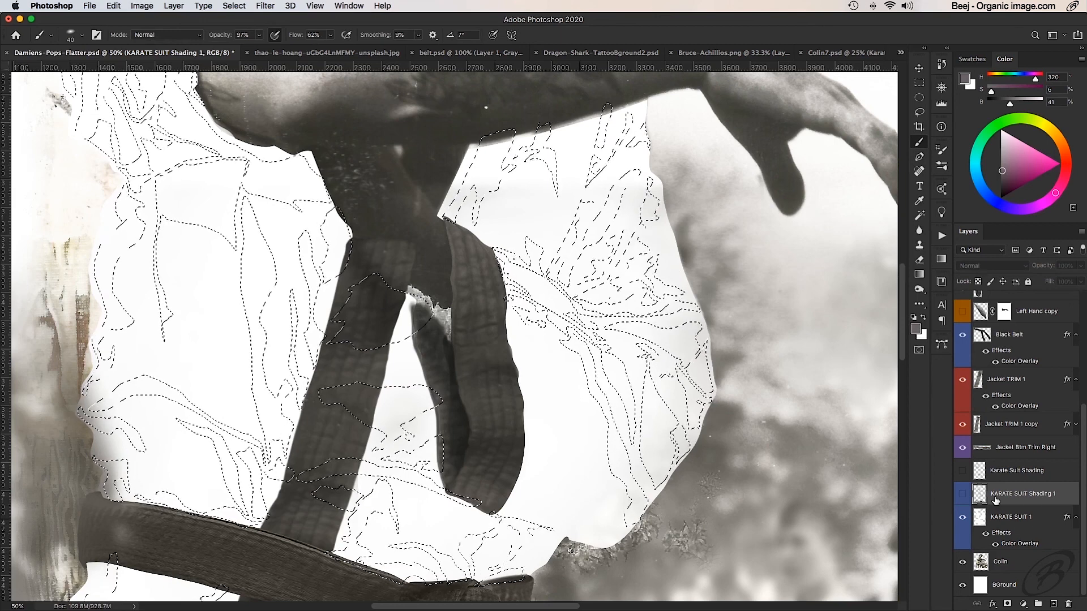
{"action": "left_click", "coordinate": [962, 495]}
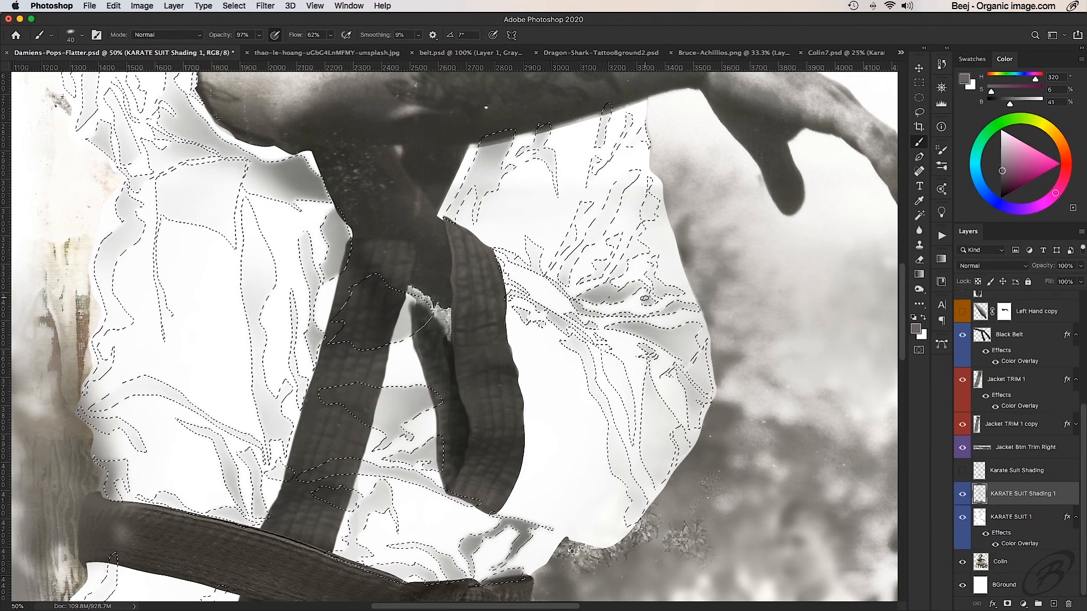
{"action": "key", "text": "bracketright"}
{"action": "key", "text": "bracketright"}
{"action": "key", "text": "bracketright"}
{"action": "key", "text": "bracketright"}
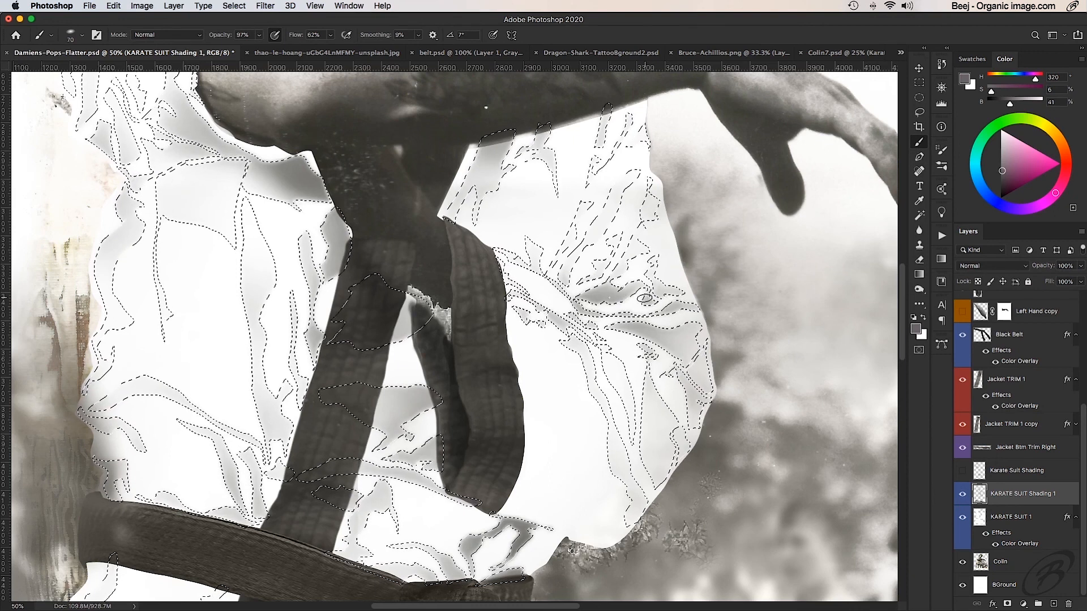
{"action": "key", "text": "bracketright"}
{"action": "key", "text": "bracketright"}
{"action": "key", "text": "bracketright"}
{"action": "key", "text": "bracketright"}
{"action": "key", "text": "bracketright"}
{"action": "key", "text": "bracketright"}
{"action": "key", "text": "bracketright"}
{"action": "key", "text": "bracketright"}
{"action": "key", "text": "bracketright"}
{"action": "key", "text": "bracketright"}
{"action": "key", "text": "bracketright"}
{"action": "key", "text": "bracketright"}
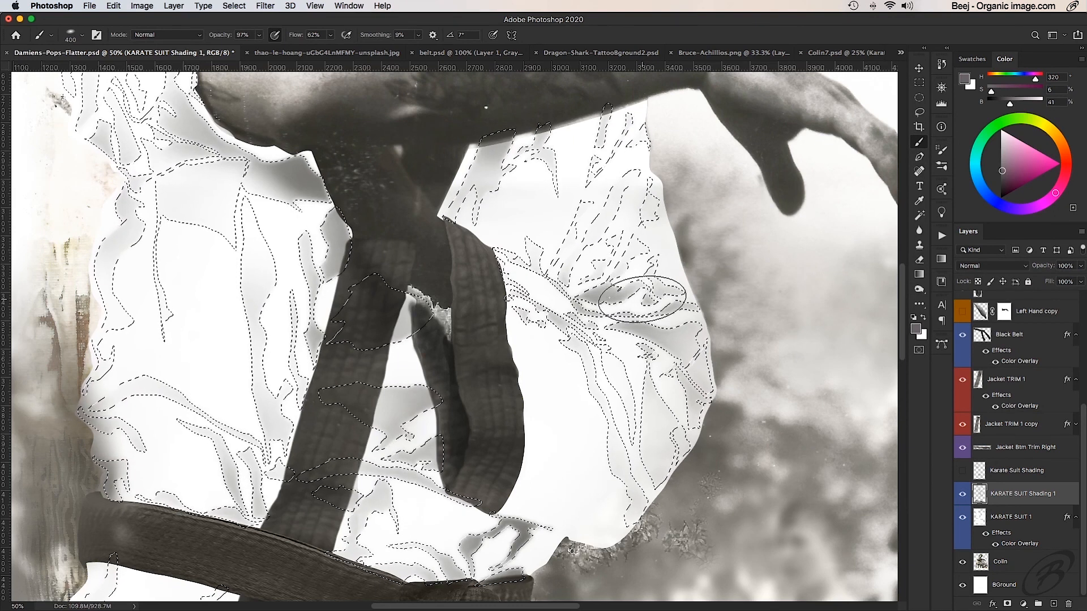
{"action": "key", "text": "super+d"}
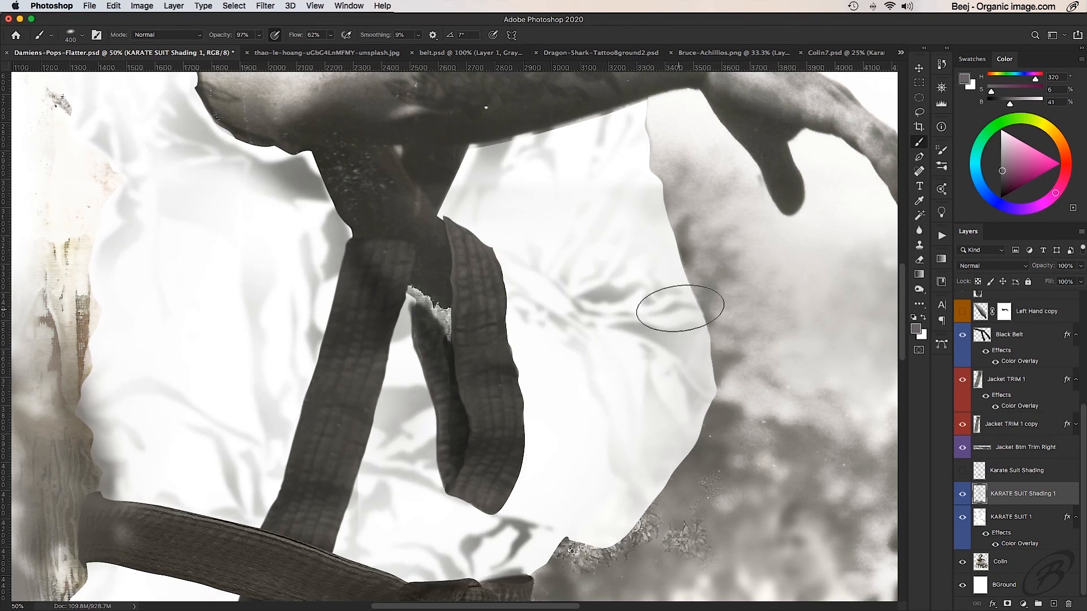
- Try painting grey brush shading into the sleeve's crease shapes on KARATE SUIT Shading 1 and undo it
{"action": "mouse_move", "coordinate": [682, 303]}
{"action": "left_mouse_down"}
{"action": "mouse_move", "coordinate": [638, 352]}
{"action": "mouse_move", "coordinate": [641, 332]}
{"action": "mouse_move", "coordinate": [572, 360]}
{"action": "mouse_move", "coordinate": [548, 306]}
{"action": "mouse_move", "coordinate": [703, 389]}
{"action": "mouse_move", "coordinate": [703, 373]}
{"action": "mouse_move", "coordinate": [620, 404]}
{"action": "mouse_move", "coordinate": [633, 443]}
{"action": "mouse_move", "coordinate": [626, 395]}
{"action": "mouse_move", "coordinate": [667, 412]}
{"action": "mouse_move", "coordinate": [672, 343]}
{"action": "mouse_move", "coordinate": [621, 321]}
{"action": "mouse_move", "coordinate": [697, 292]}
{"action": "mouse_move", "coordinate": [635, 270]}
{"action": "left_mouse_up"}
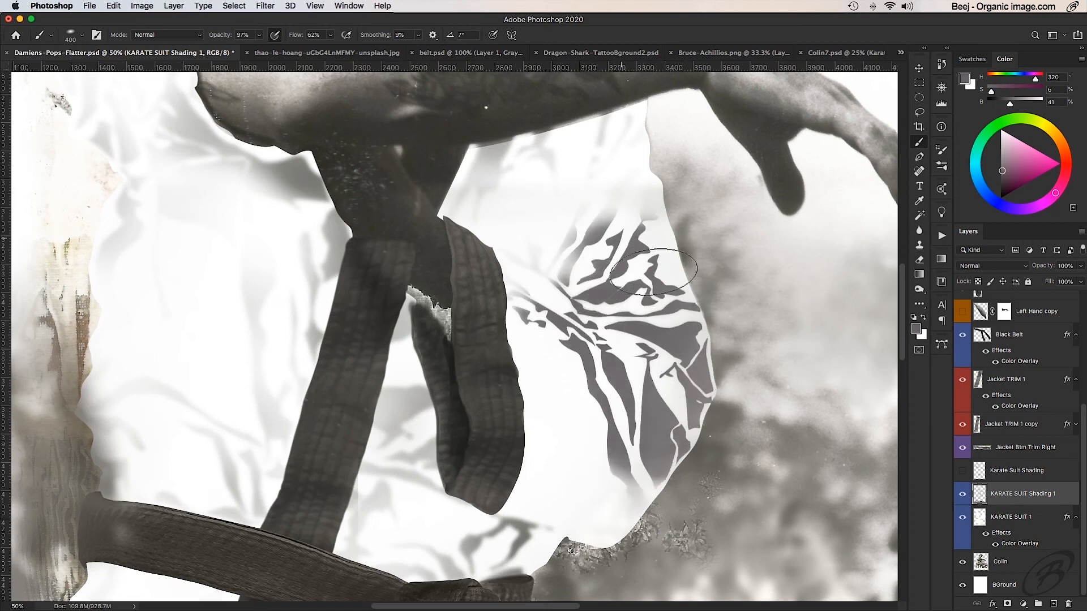
{"action": "key", "text": "super+z"}
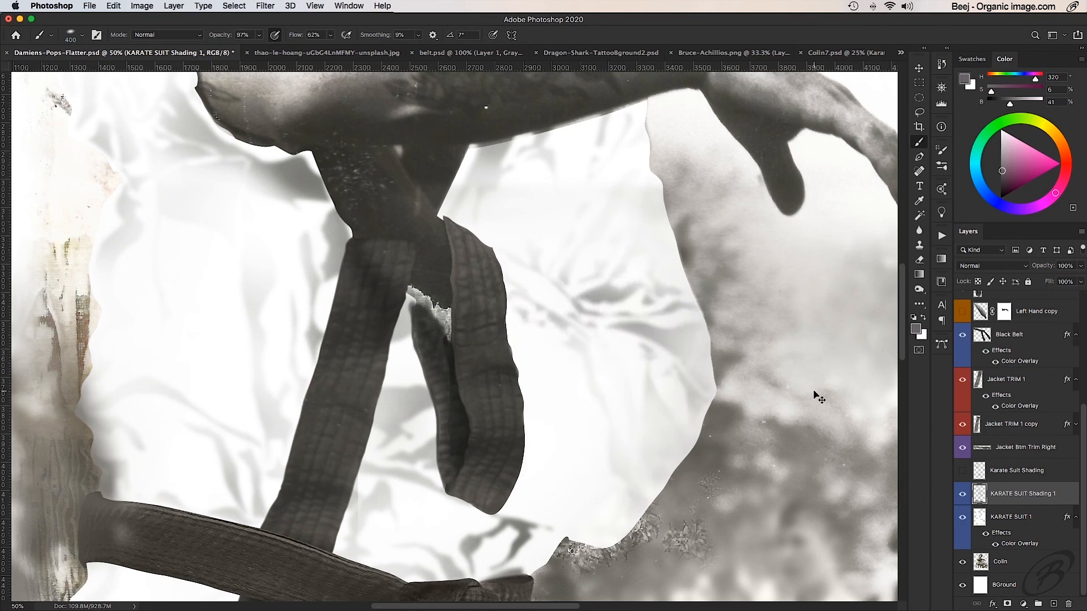
- Show the crease selection outlines again and feather the selection by 8 pixels
{"action": "key", "text": "super+h"}
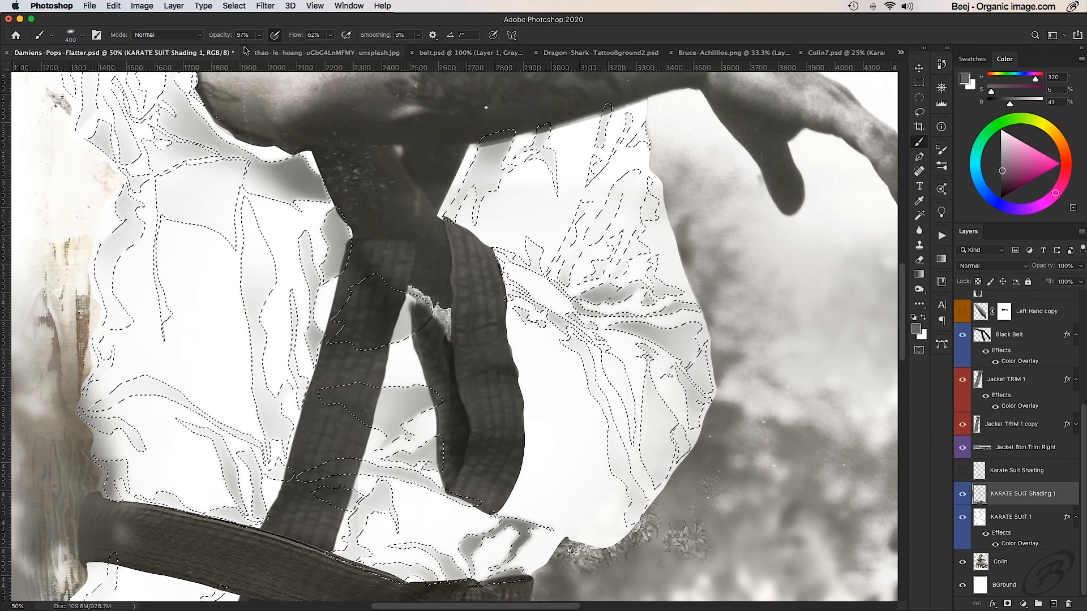
{"action": "left_click", "coordinate": [234, 6]}
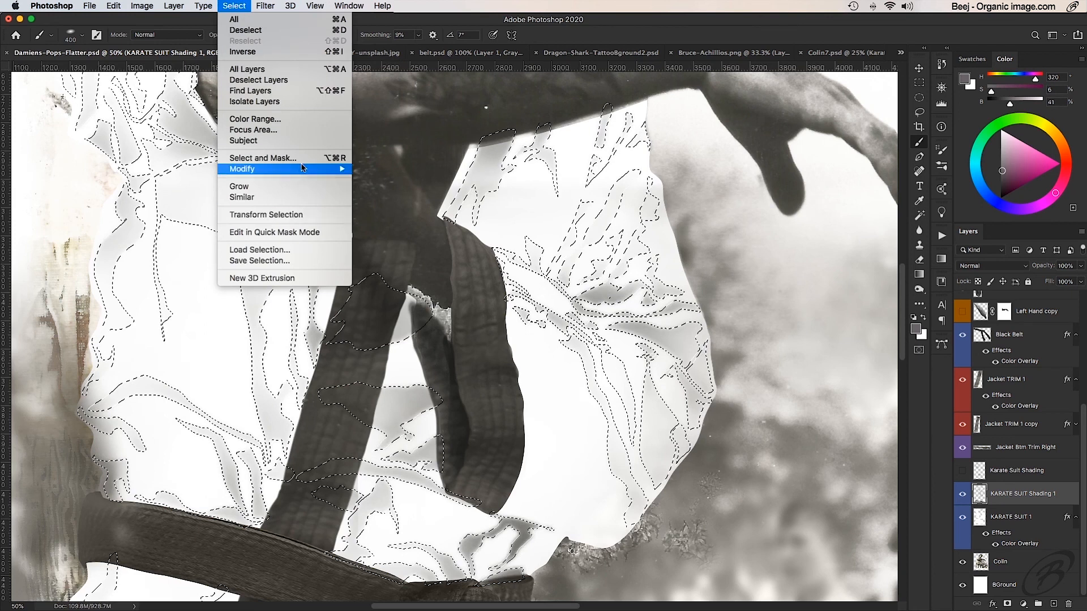
{"action": "mouse_move", "coordinate": [317, 169]}
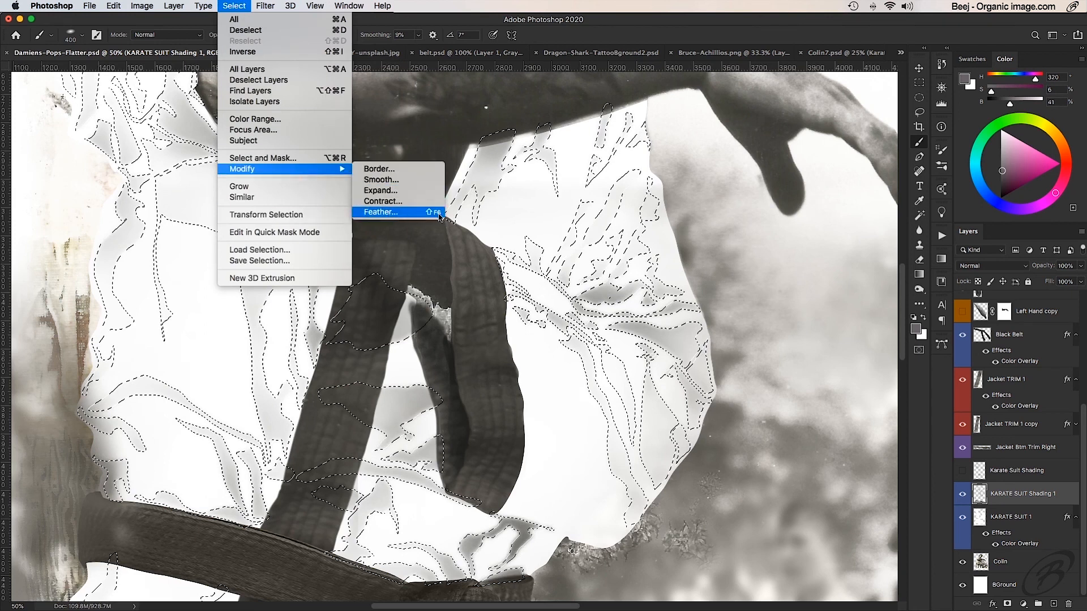
{"action": "left_click", "coordinate": [385, 214]}
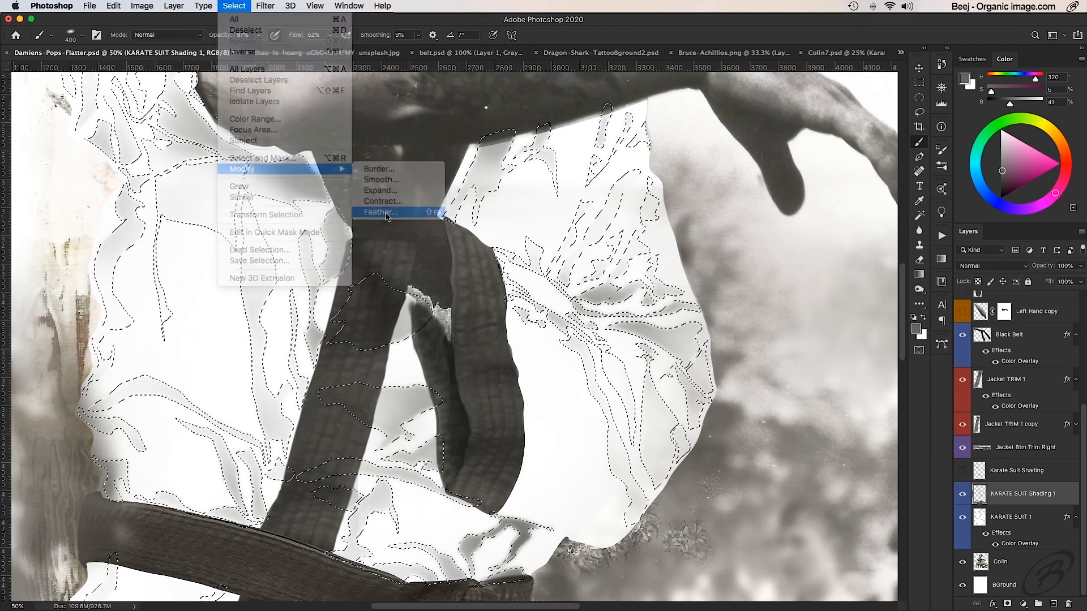
{"action": "left_click_drag", "start_coordinate": [628, 270], "coordinate": [788, 215]}
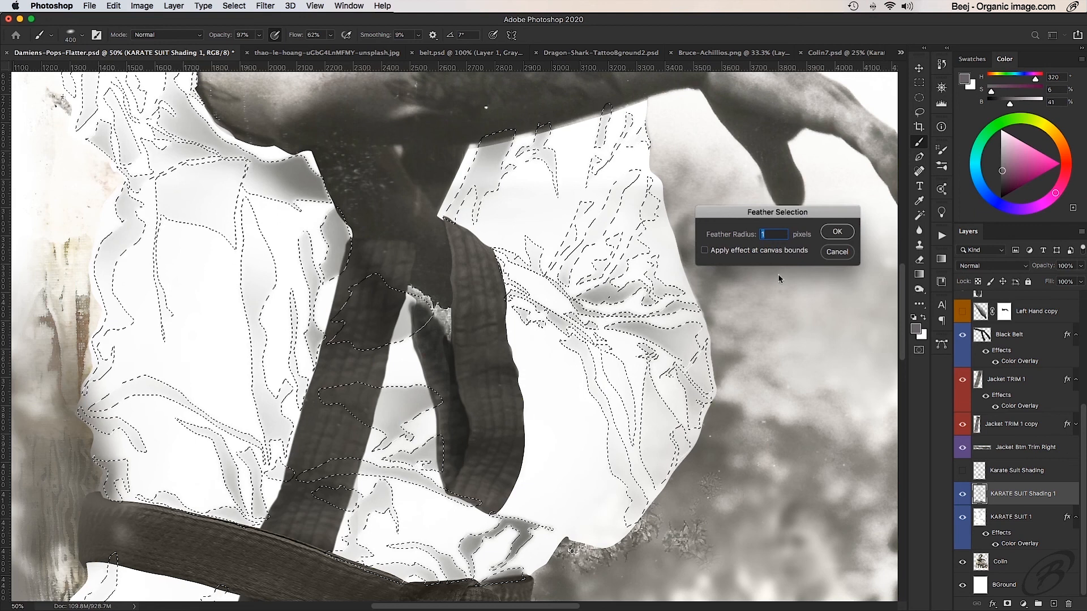
{"action": "type", "text": "8"}
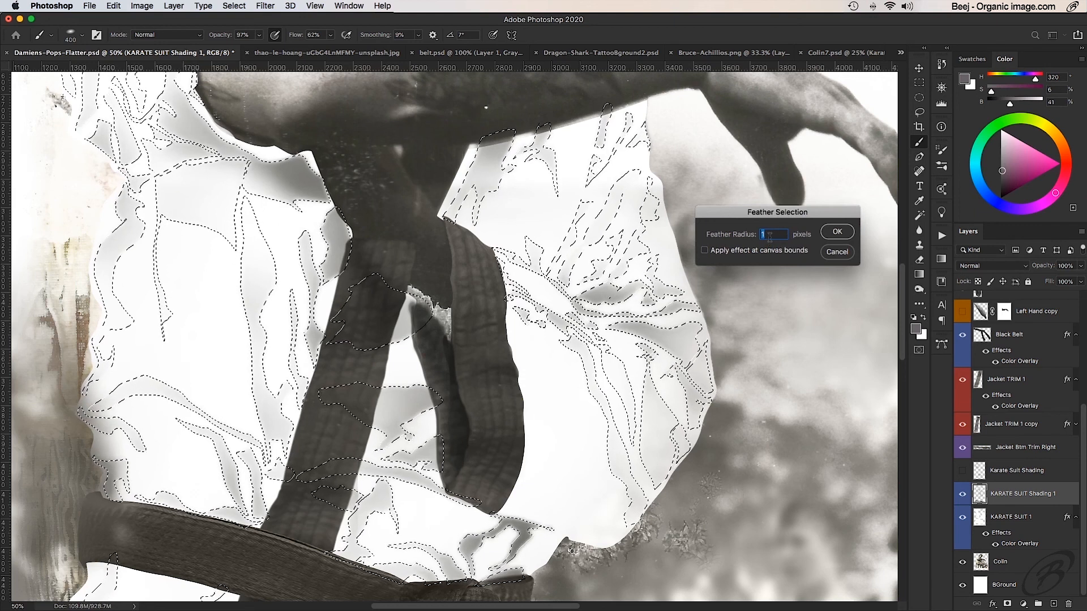
{"action": "left_click", "coordinate": [837, 231]}
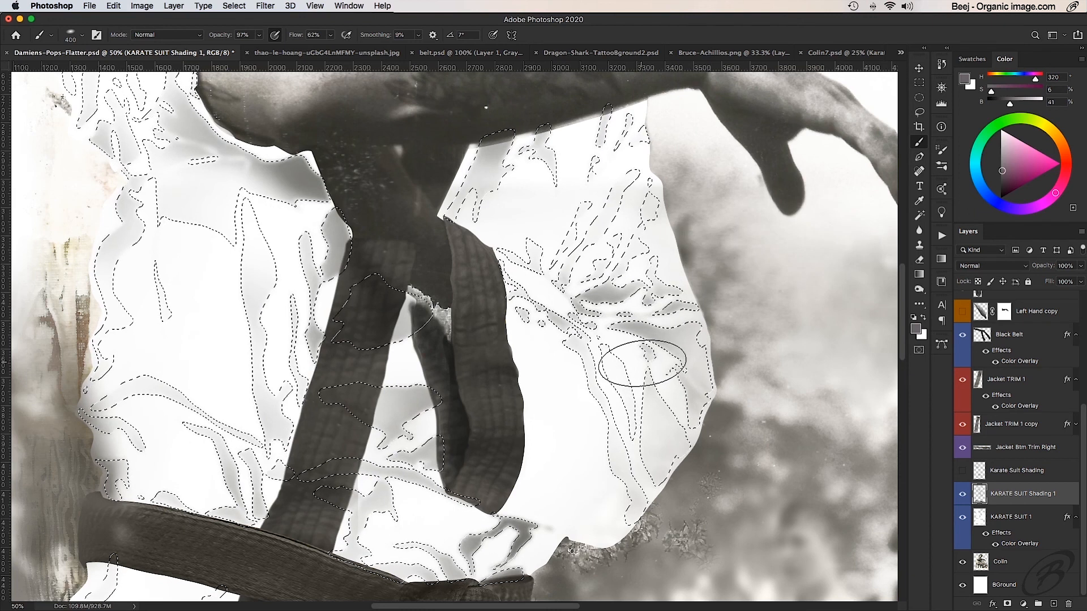
- Paint grey shading through the feathered creases on the sleeve and jacket front with outlines hidden, and hide the KARATE SUIT Shading 1 layer
{"action": "key", "text": "super+h"}
{"action": "mouse_move", "coordinate": [651, 334]}
{"action": "left_mouse_down"}
{"action": "mouse_move", "coordinate": [613, 364]}
{"action": "mouse_move", "coordinate": [660, 371]}
{"action": "mouse_move", "coordinate": [680, 442]}
{"action": "mouse_move", "coordinate": [589, 384]}
{"action": "mouse_move", "coordinate": [702, 322]}
{"action": "mouse_move", "coordinate": [538, 295]}
{"action": "mouse_move", "coordinate": [708, 317]}
{"action": "mouse_move", "coordinate": [510, 277]}
{"action": "left_mouse_up"}
{"action": "mouse_move", "coordinate": [567, 215]}
{"action": "left_mouse_down"}
{"action": "mouse_move", "coordinate": [635, 197]}
{"action": "mouse_move", "coordinate": [609, 113]}
{"action": "mouse_move", "coordinate": [613, 143]}
{"action": "mouse_move", "coordinate": [721, 248]}
{"action": "mouse_move", "coordinate": [439, 298]}
{"action": "mouse_move", "coordinate": [449, 436]}
{"action": "mouse_move", "coordinate": [462, 454]}
{"action": "mouse_move", "coordinate": [437, 428]}
{"action": "mouse_move", "coordinate": [574, 561]}
{"action": "mouse_move", "coordinate": [358, 456]}
{"action": "mouse_move", "coordinate": [341, 401]}
{"action": "mouse_move", "coordinate": [363, 309]}
{"action": "mouse_move", "coordinate": [319, 330]}
{"action": "left_mouse_up"}
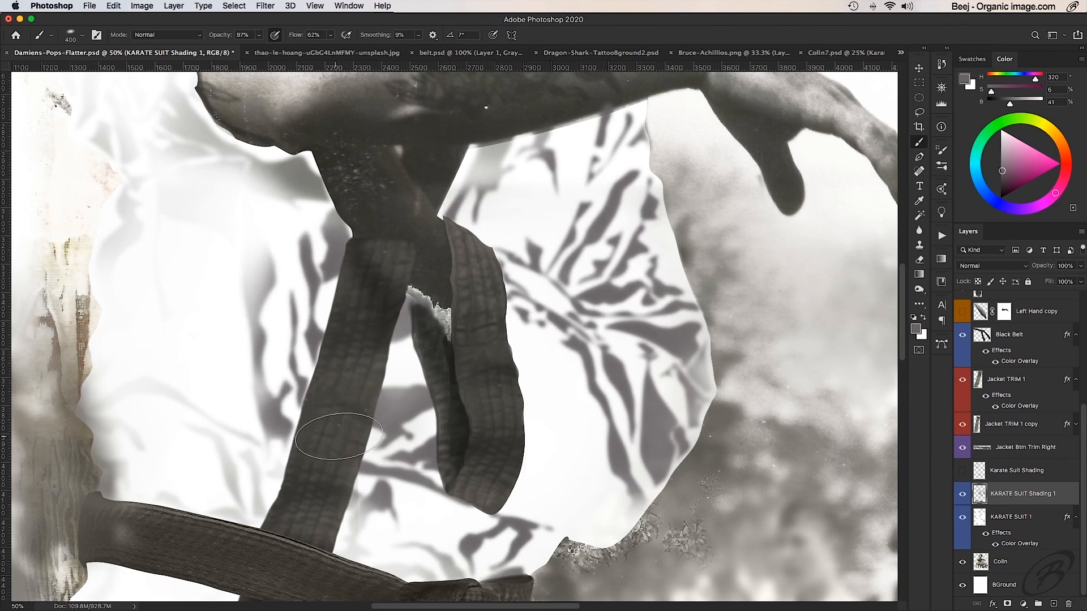
{"action": "key", "text": "super+0"}
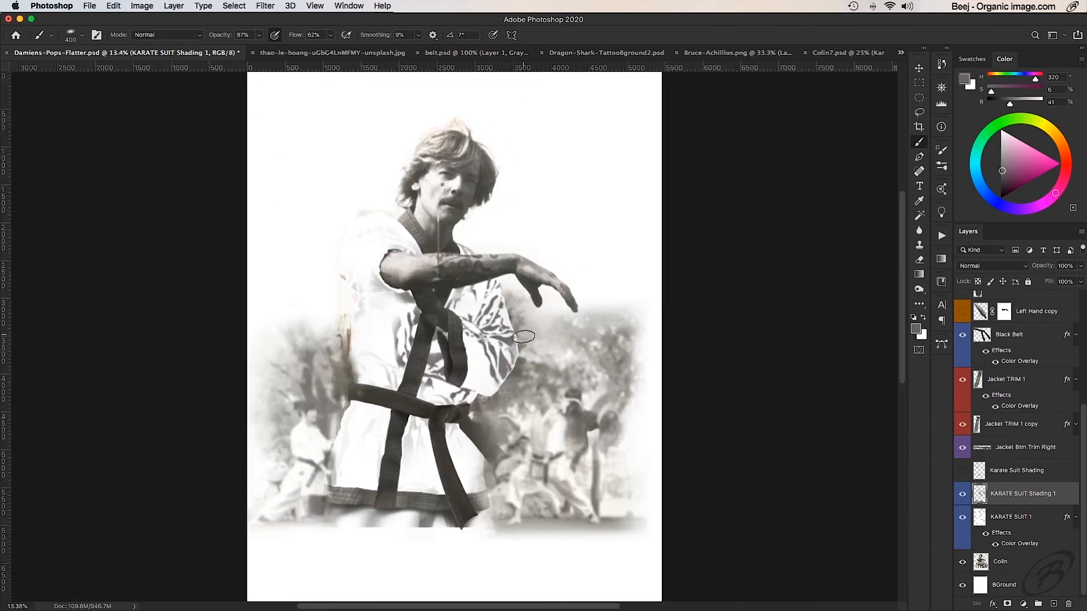
{"action": "left_click", "coordinate": [962, 496]}
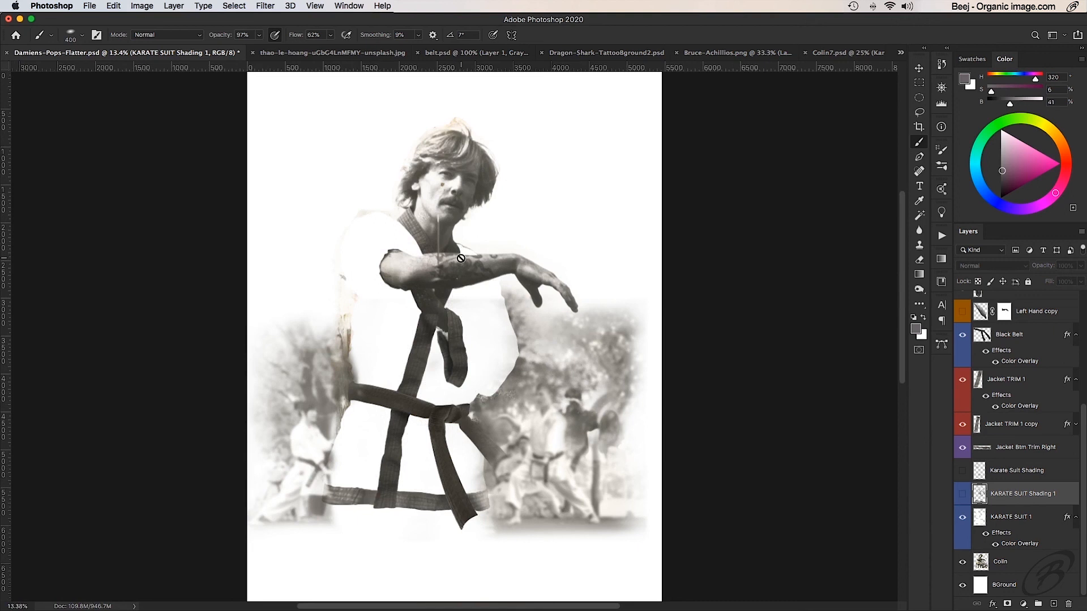
- Switch to the Colin7.psd document and compare the suit up close with and without its Karate Suit Shading layer
{"action": "left_click", "coordinate": [828, 52]}
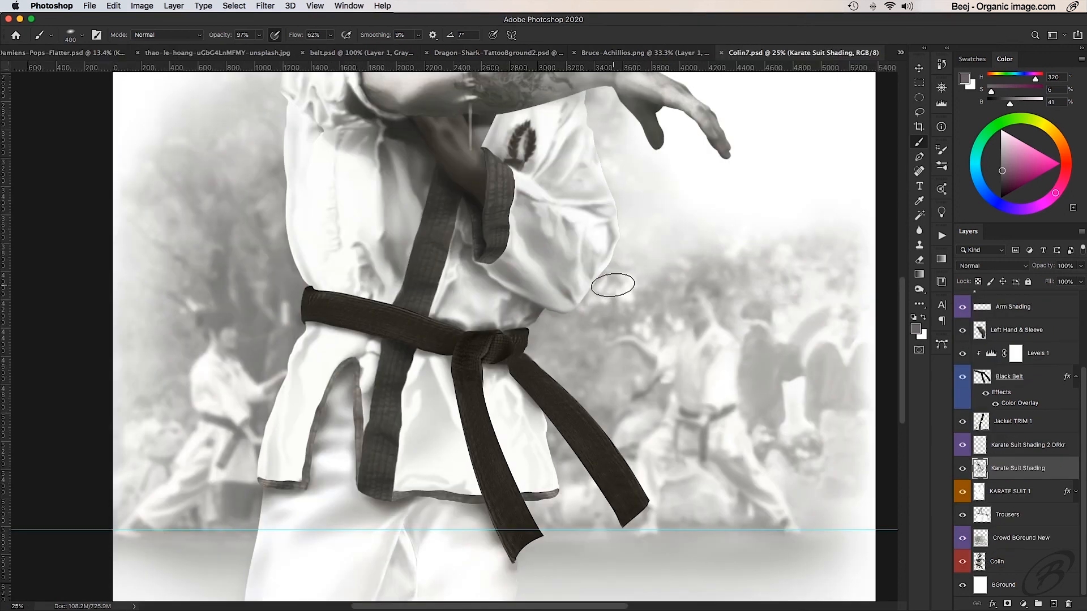
{"action": "scroll", "coordinate": [613, 286], "scroll_direction": "up", "scroll_amount": 3}
{"action": "scroll", "coordinate": [613, 285], "scroll_direction": "up", "scroll_amount": 2}
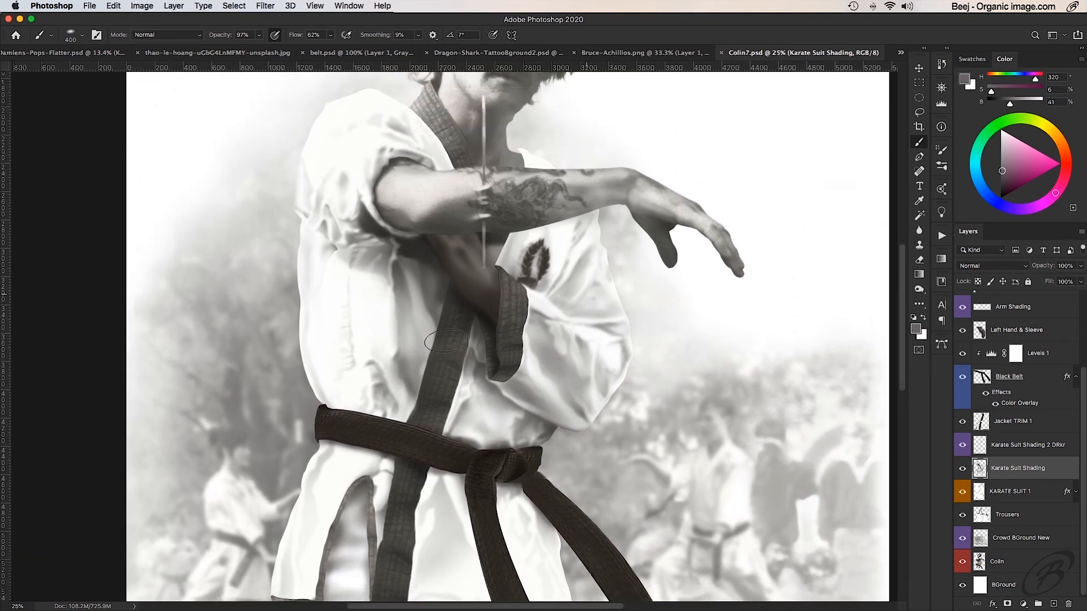
{"action": "left_click", "coordinate": [408, 336], "text": "super"}
{"action": "left_click_drag", "start_coordinate": [438, 304], "coordinate": [423, 385]}
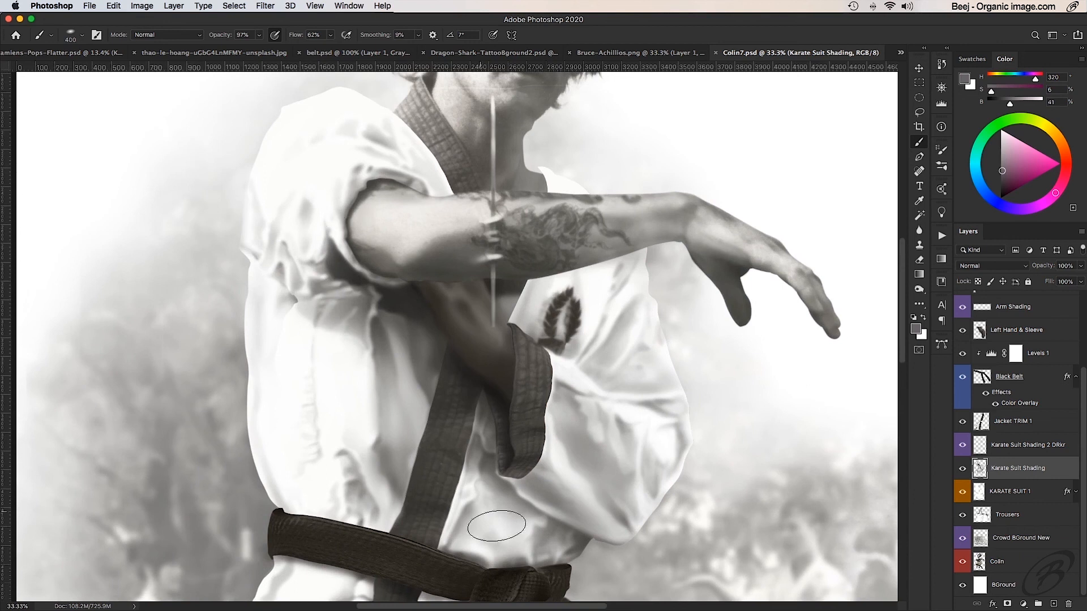
{"action": "left_click_drag", "start_coordinate": [497, 526], "coordinate": [498, 553]}
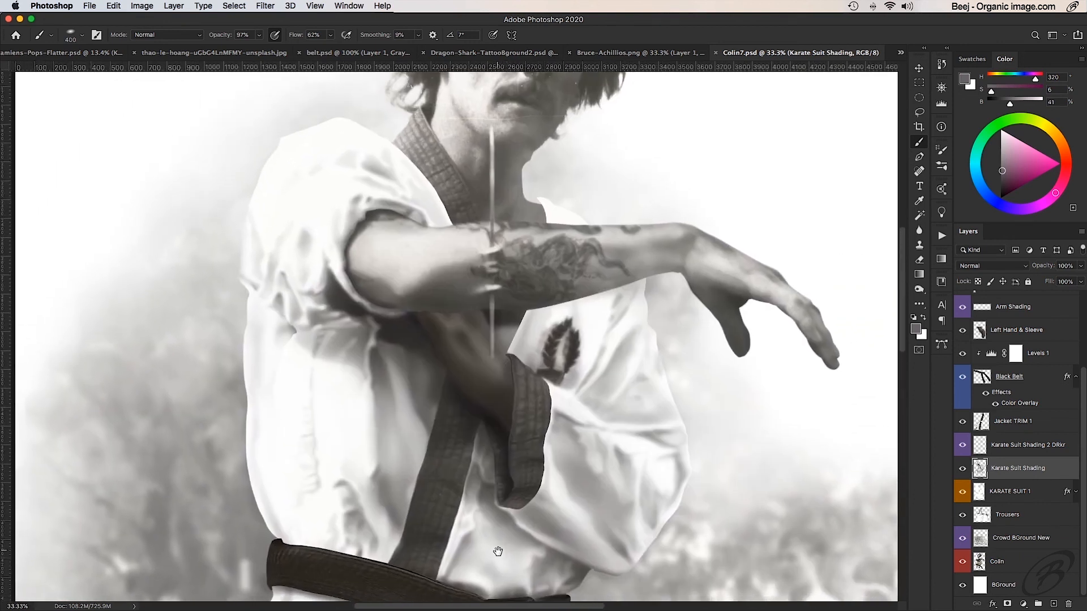
{"action": "left_click", "coordinate": [962, 469]}
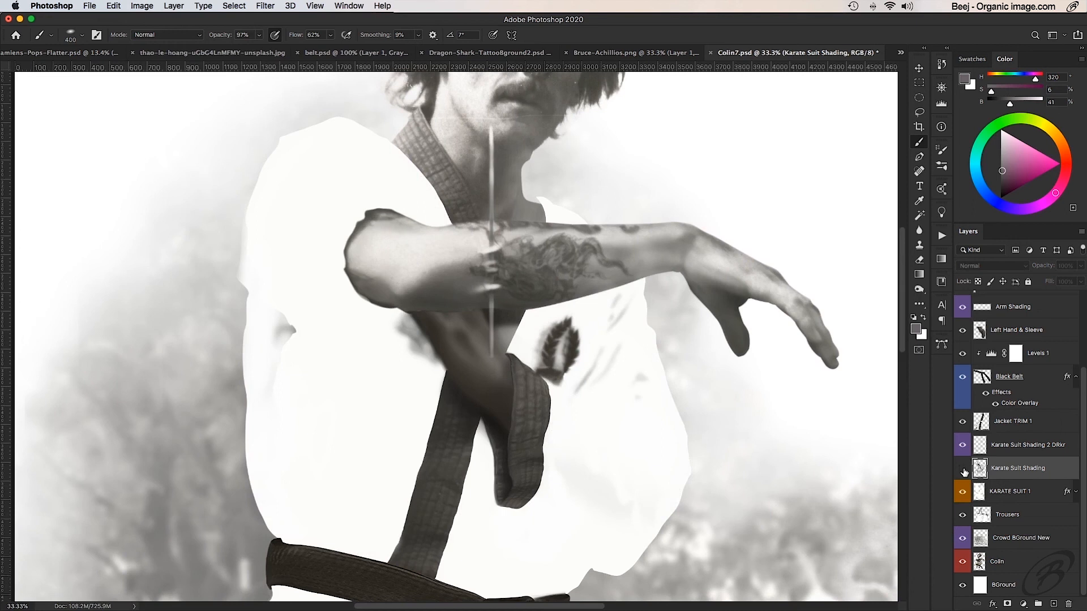
{"action": "left_click", "coordinate": [962, 469]}
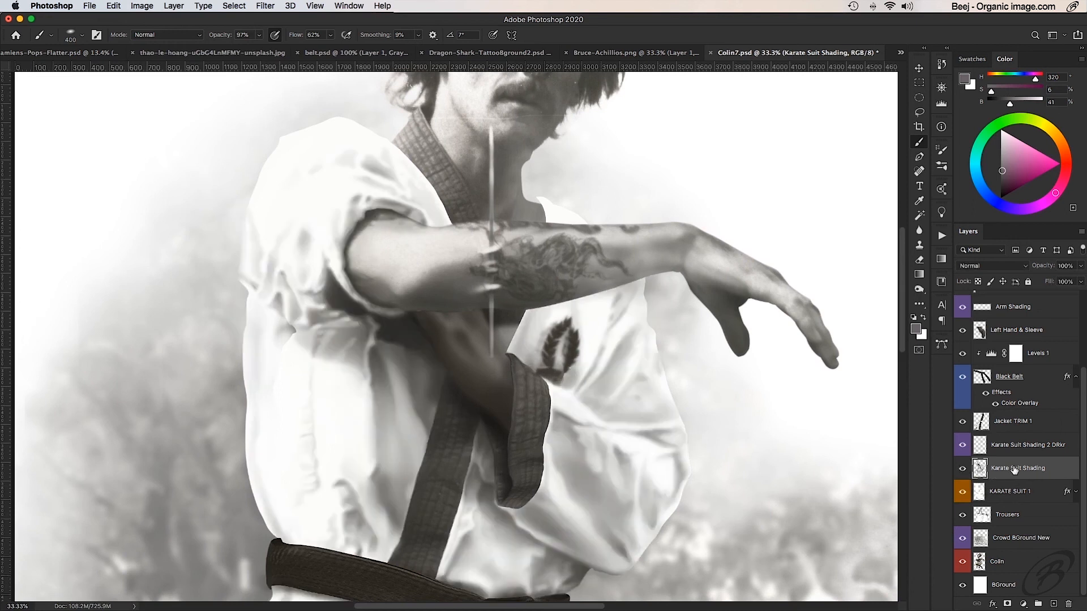
- Lower the opacity of the Karate Suit Shading layer to 61% and check the whole figure
{"action": "left_click_drag", "start_coordinate": [1044, 269], "coordinate": [1022, 271]}
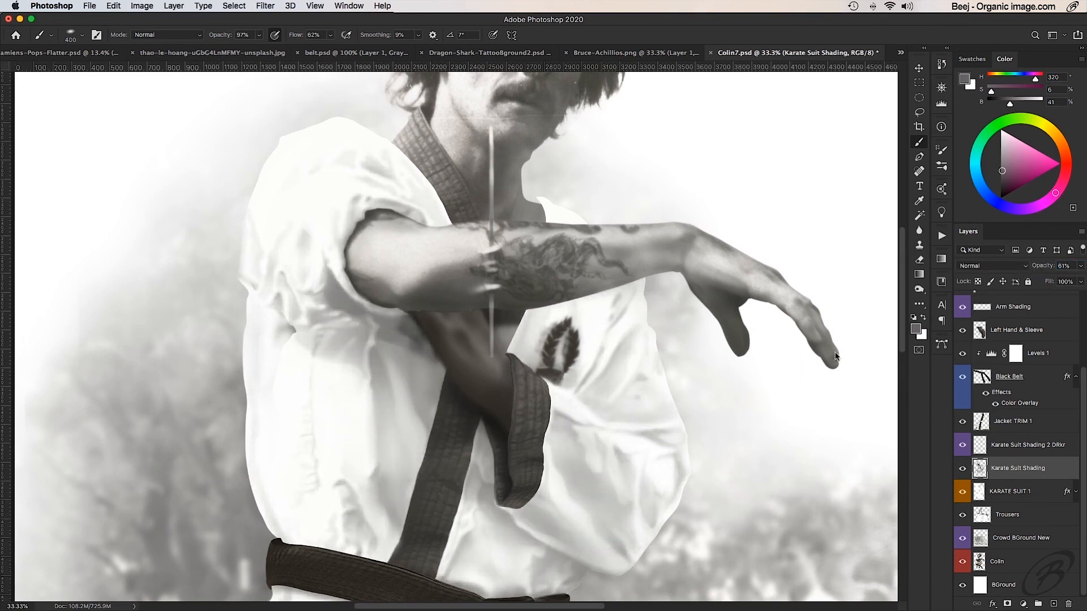
{"action": "left_click", "coordinate": [589, 374], "text": "alt"}
{"action": "left_click", "coordinate": [589, 373], "text": "alt"}
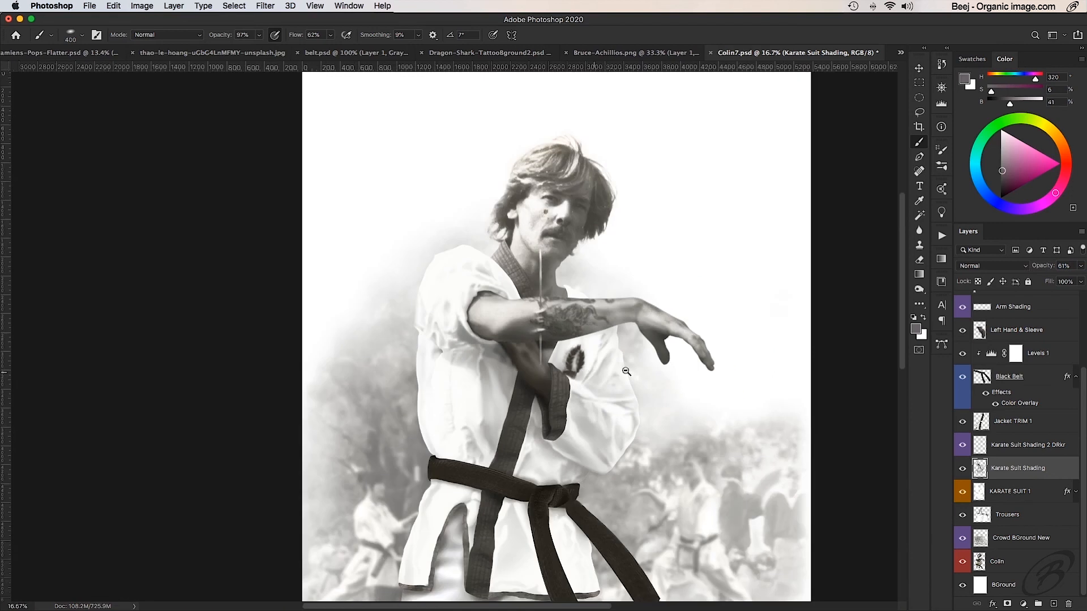
{"action": "left_click_drag", "start_coordinate": [712, 353], "coordinate": [660, 302]}
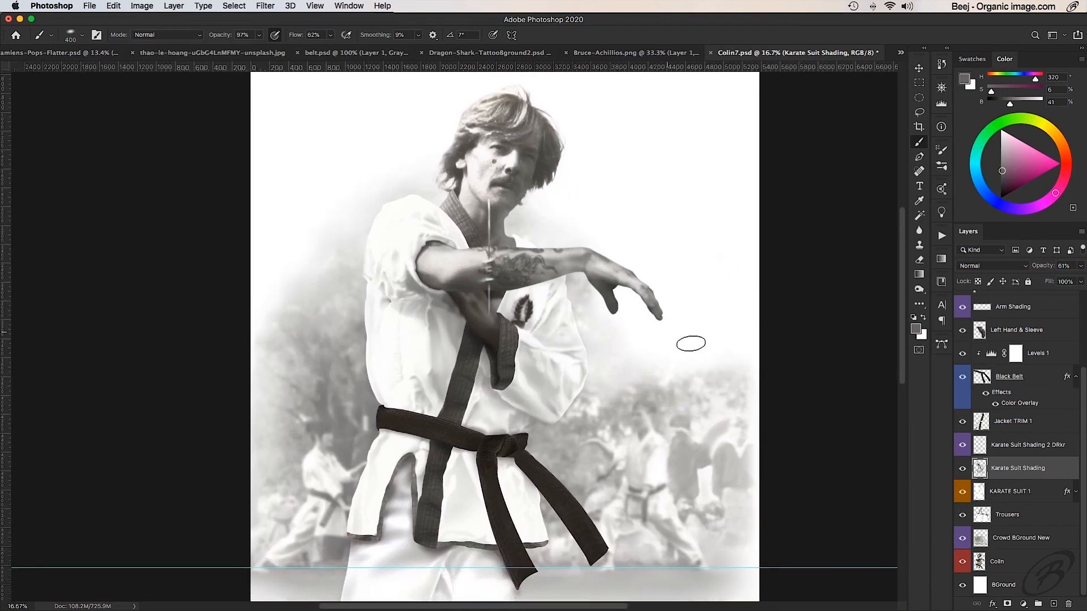